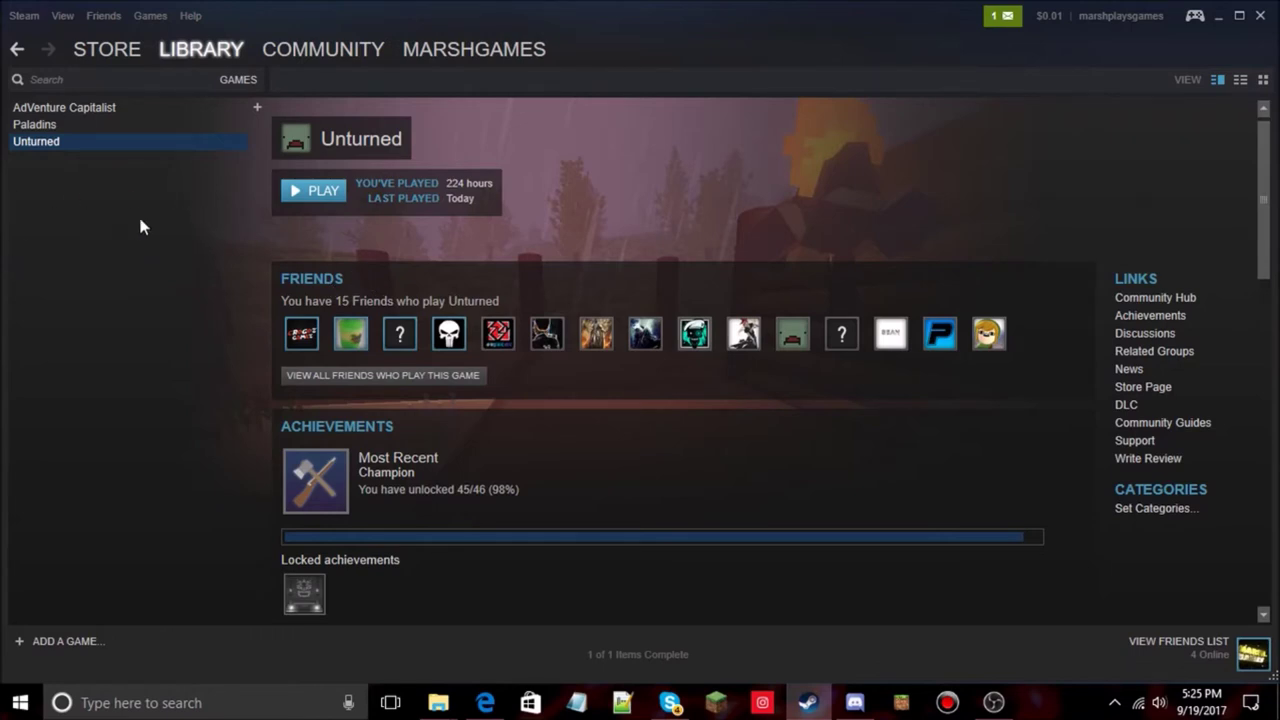
Open Unturned's steamapps\common\Unturned install folder from the game's Steam Properties
right_click(64, 141)
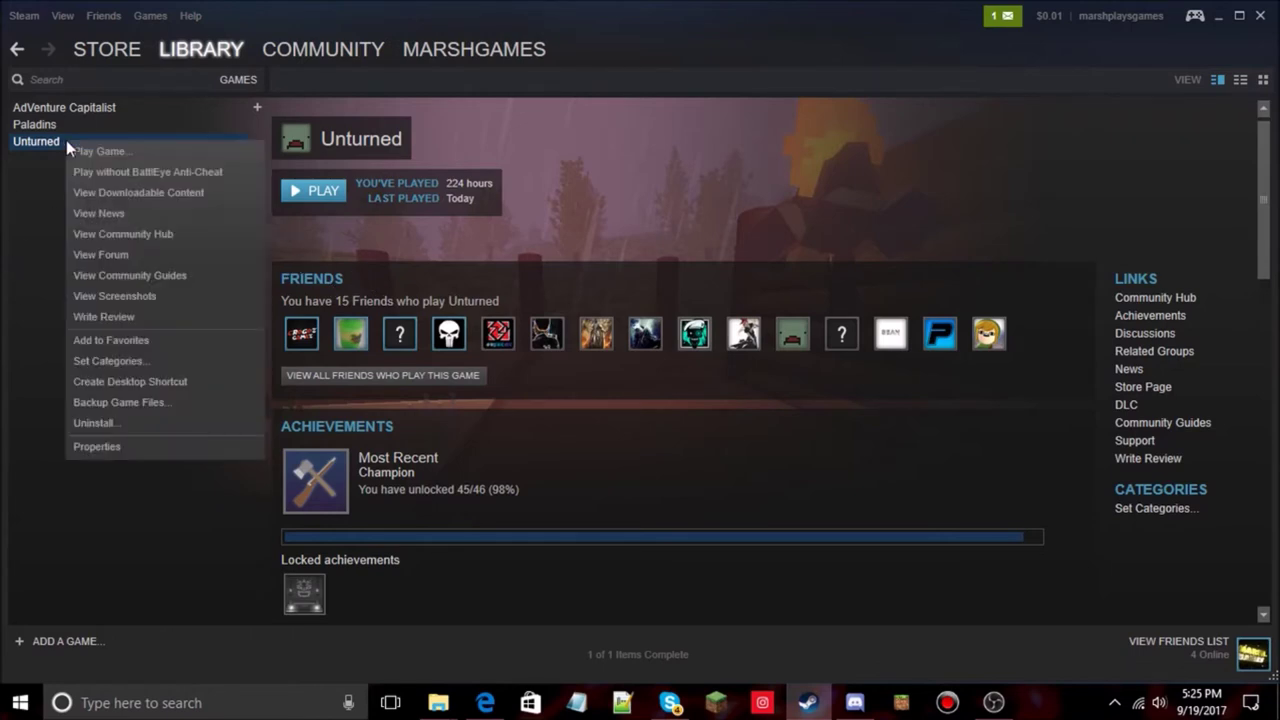
click(140, 447)
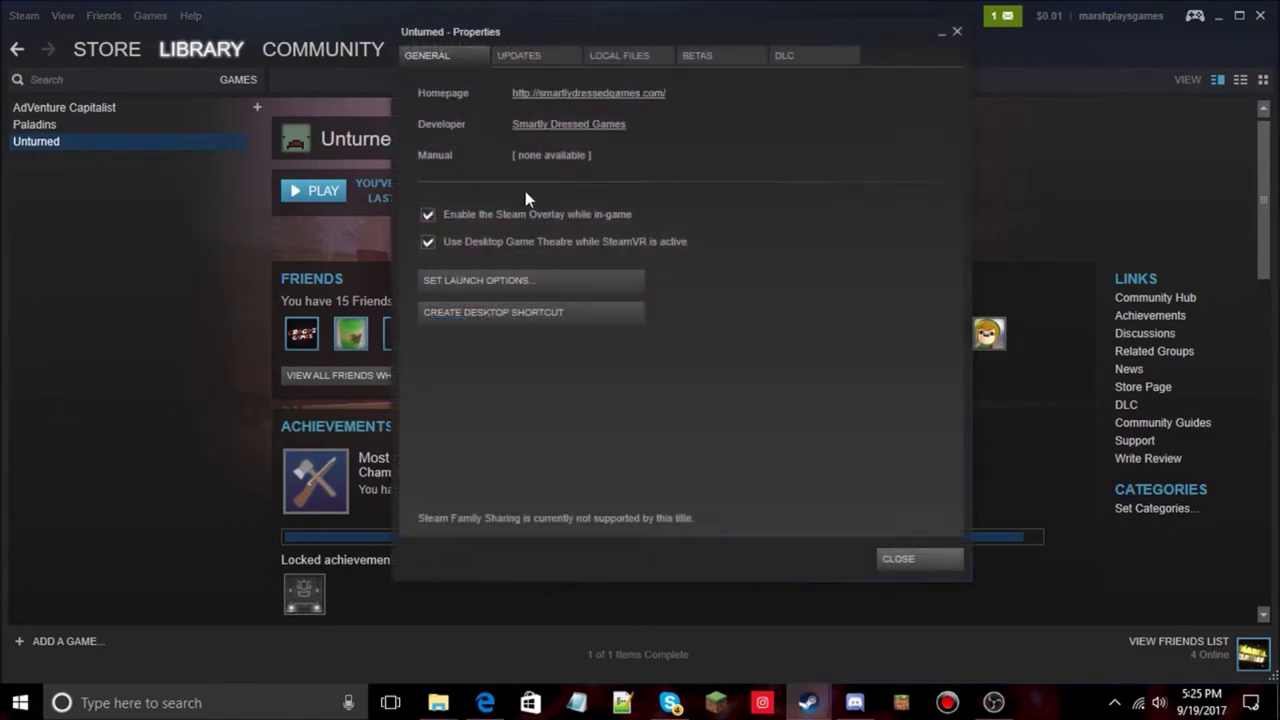
click(641, 56)
click(486, 130)
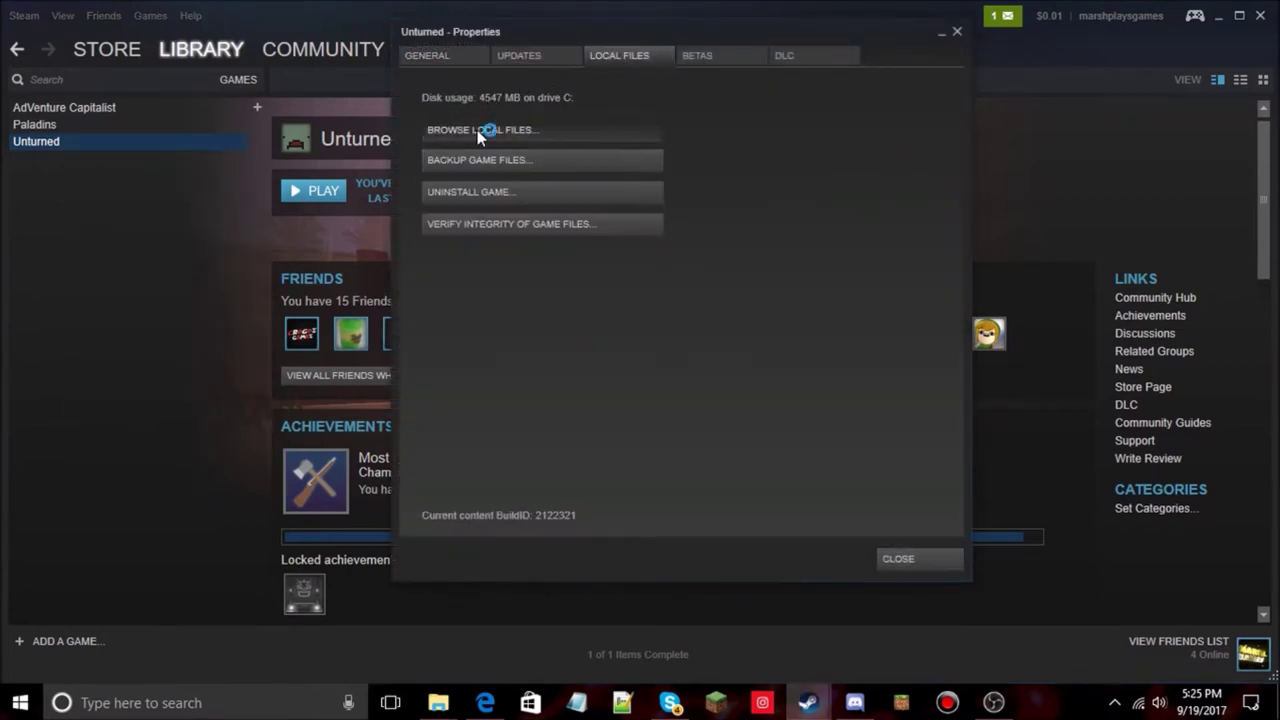
key(ctrl+a)
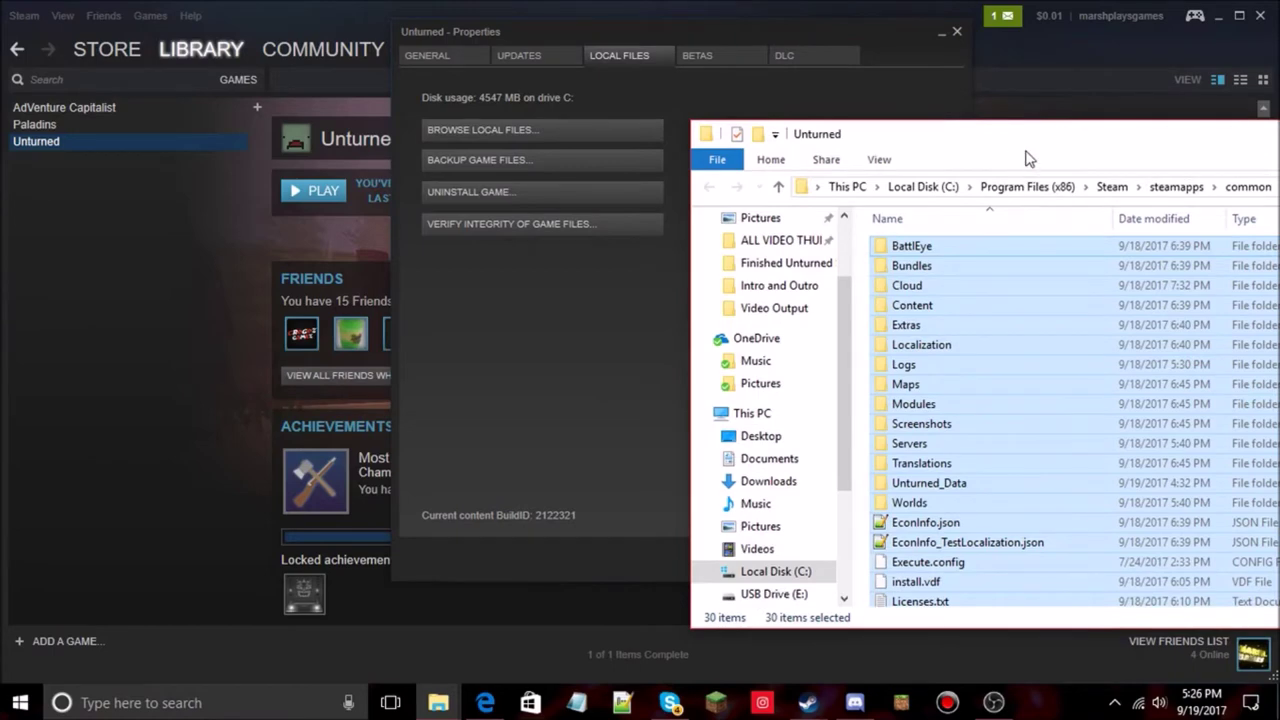
drag(1025, 151, 501, 136)
Clear the file selection and close Unturned's Steam Properties window
click(1035, 320)
scroll(868, 356, down, 4)
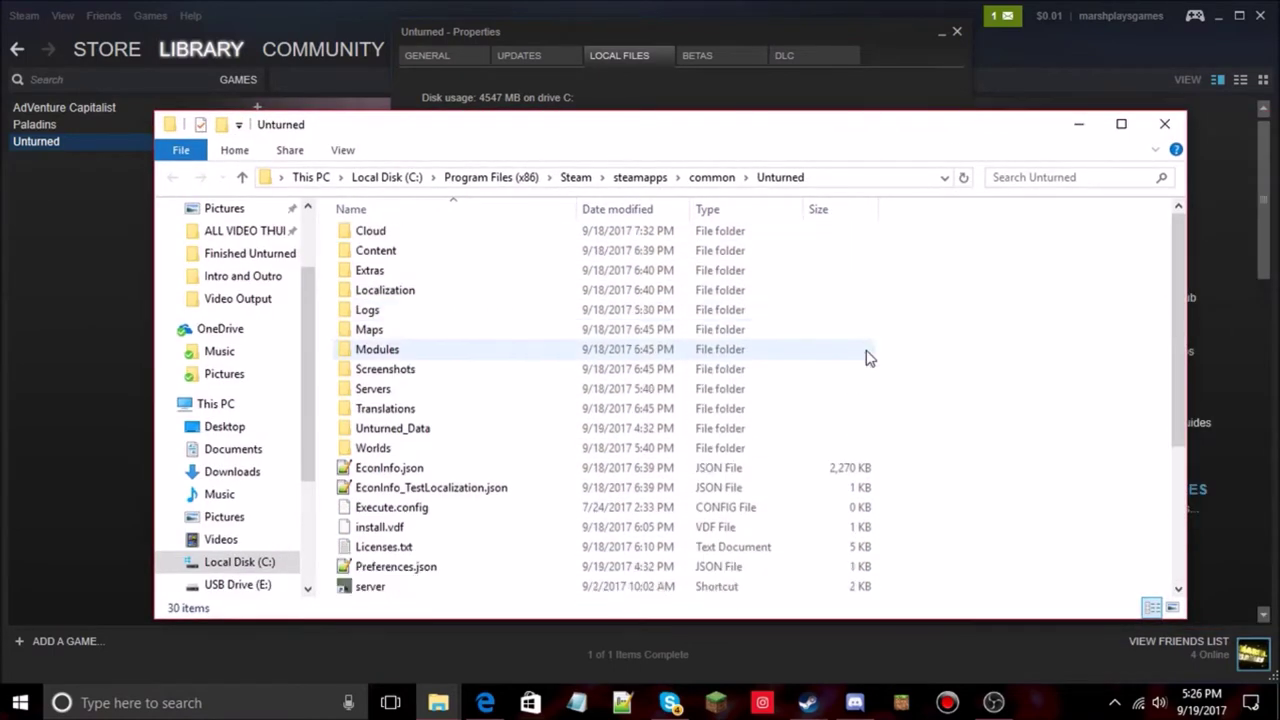
scroll(720, 383, up, 4)
drag(870, 137, 816, 66)
click(956, 31)
Reposition the folder window and run the server shortcut, starting a washington easy-mode console
scroll(514, 300, down, 4)
scroll(514, 300, up, 4)
scroll(514, 300, down, 4)
scroll(514, 300, up, 4)
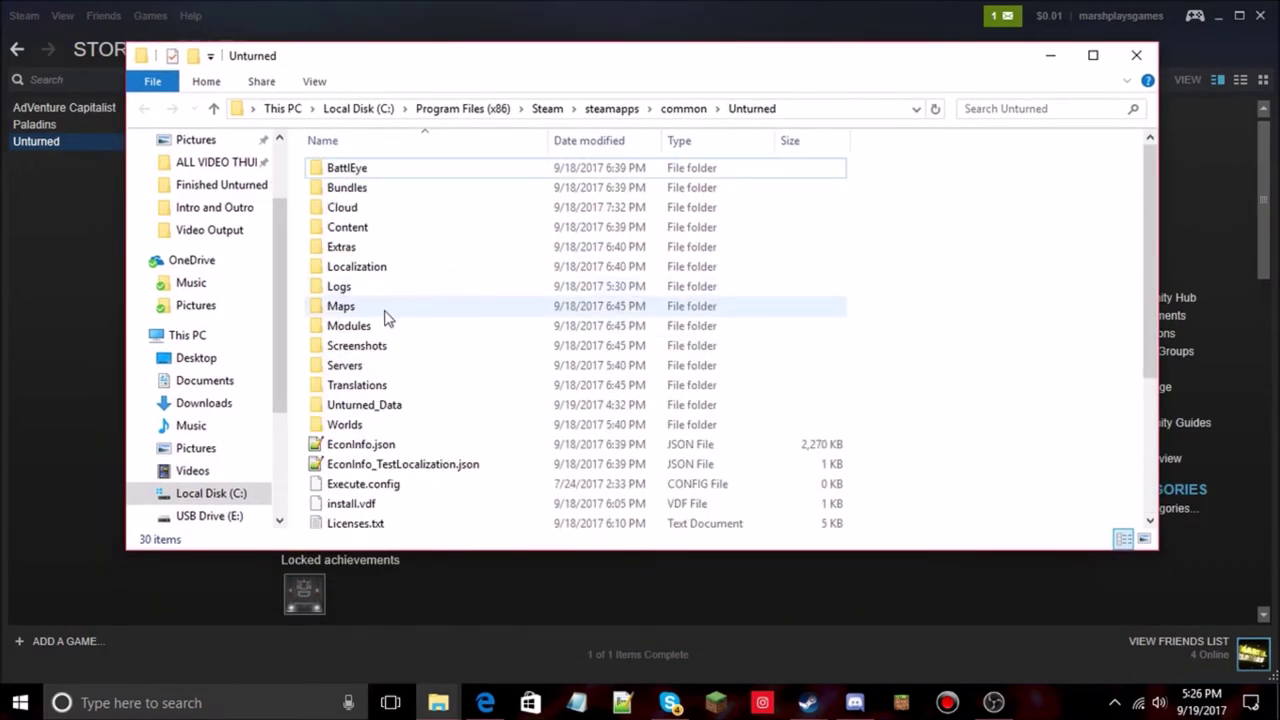
scroll(690, 225, down, 1)
scroll(700, 230, up, 1)
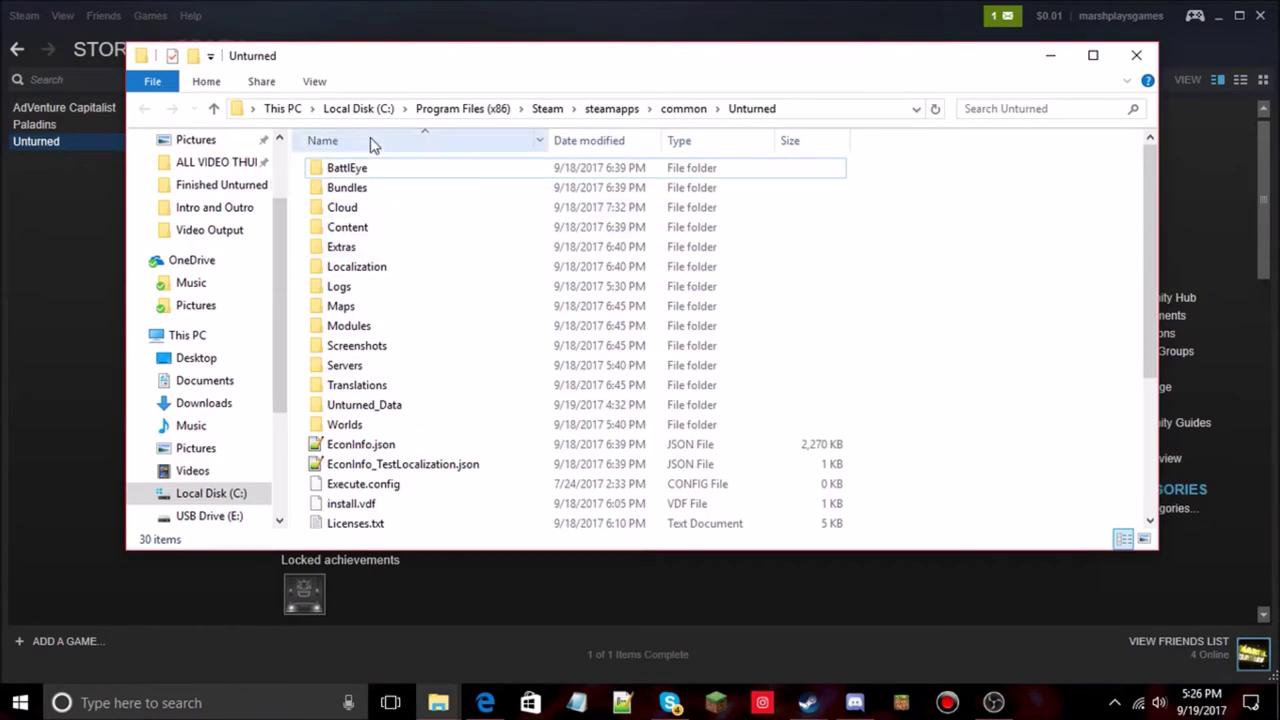
drag(606, 57, 593, 222)
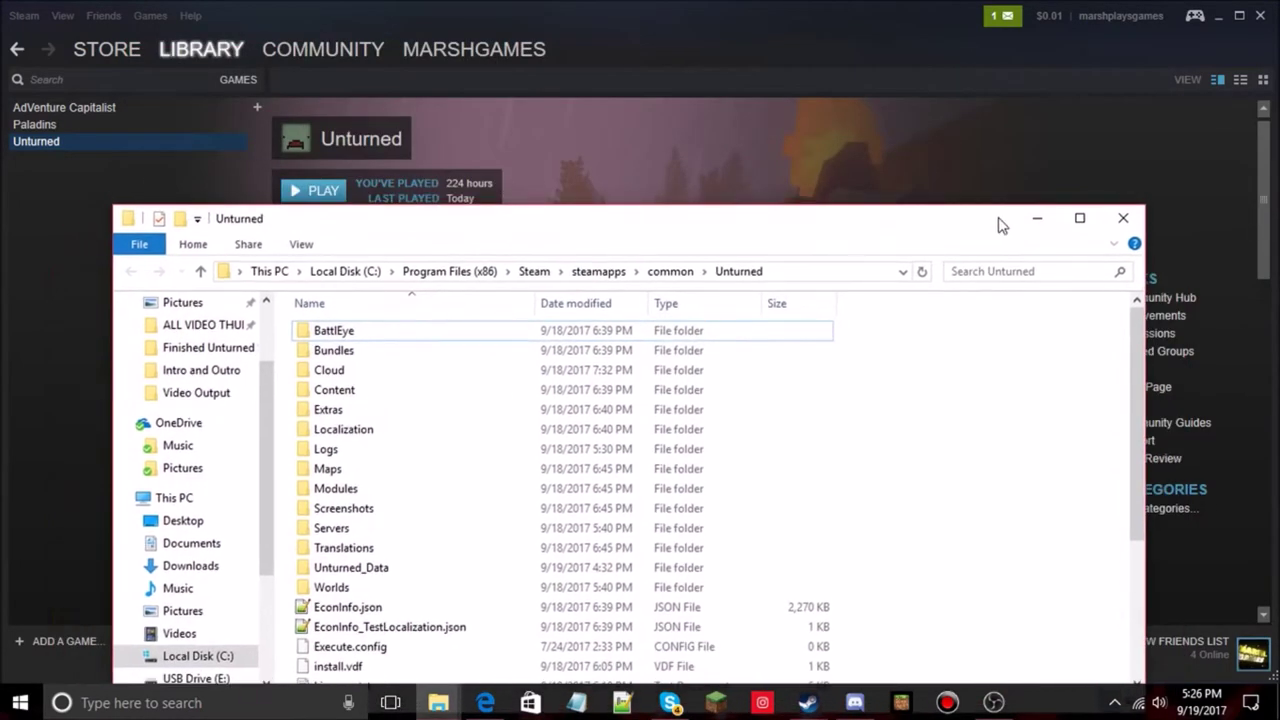
drag(675, 247, 663, 57)
scroll(350, 360, down, 7)
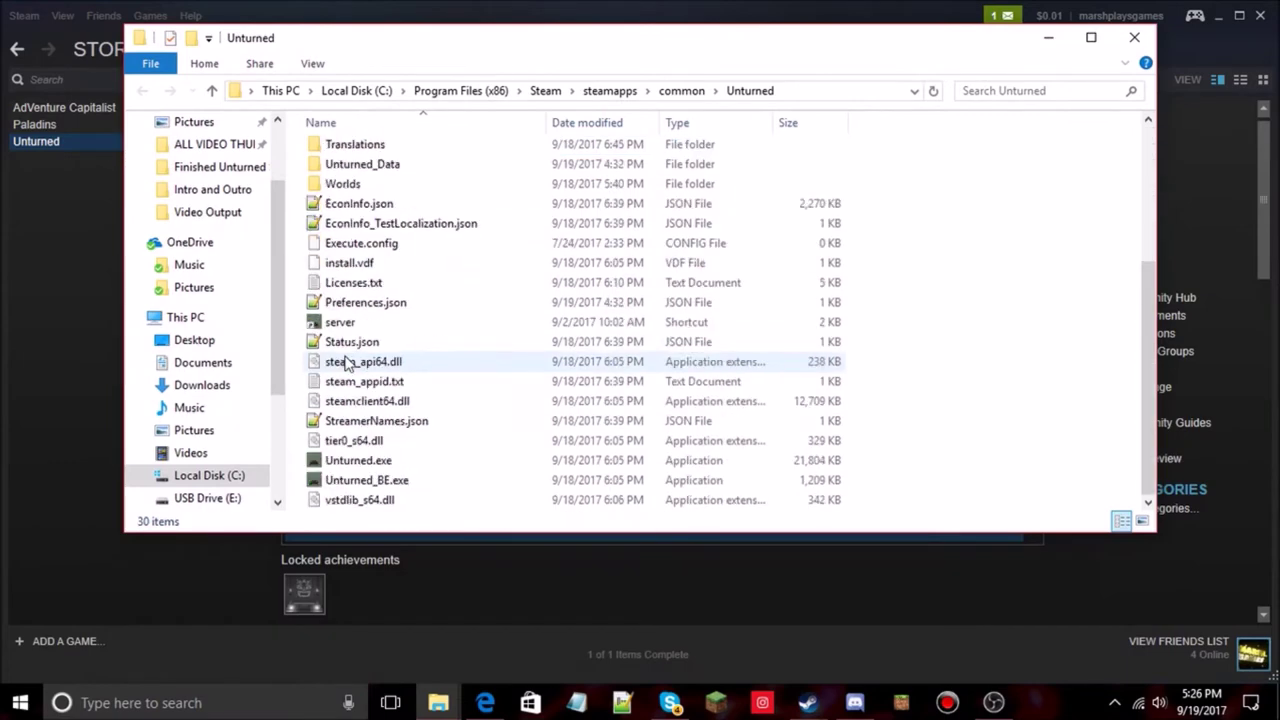
double_click(395, 328)
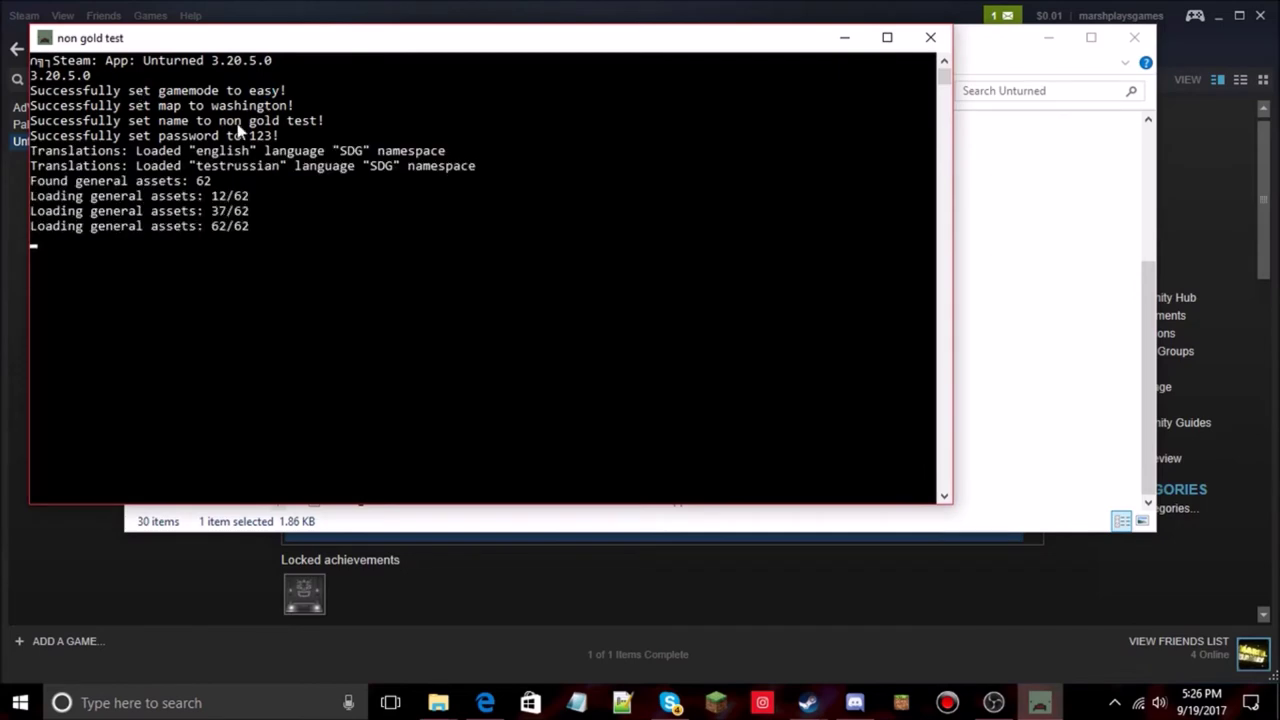
Close the server console and look through the 13-map Maps folder
click(937, 43)
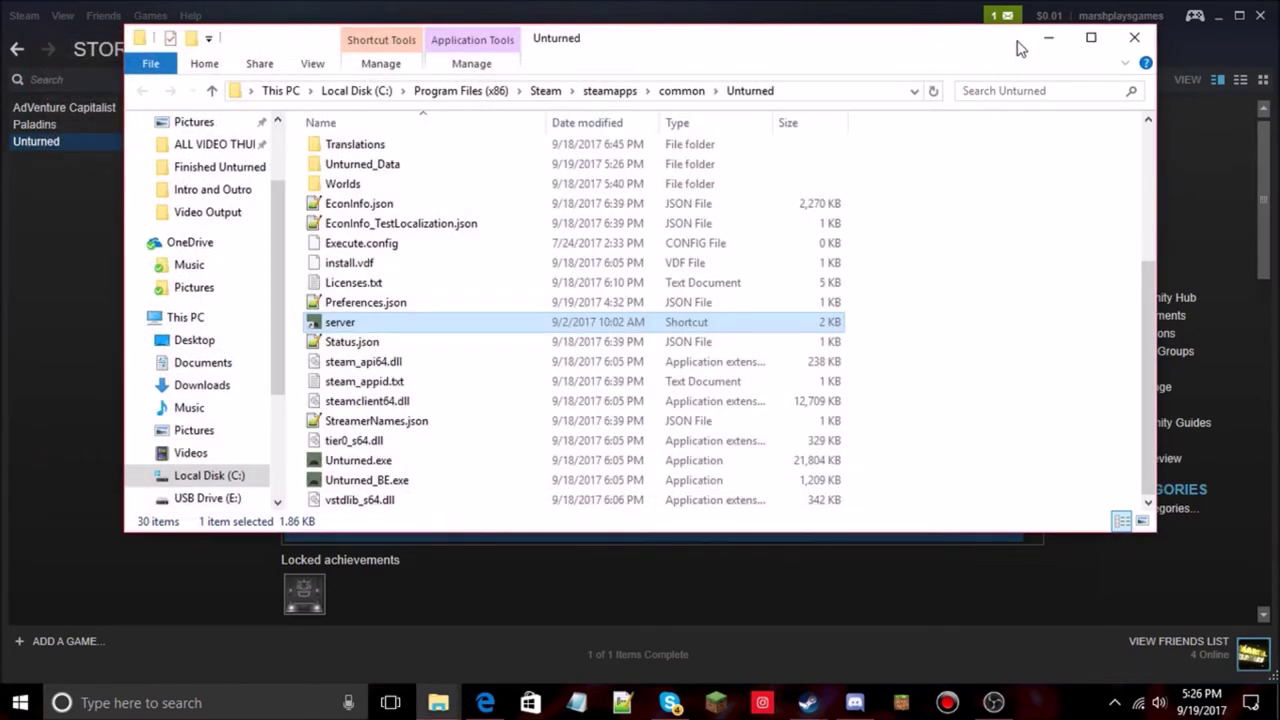
scroll(548, 237, up, 4)
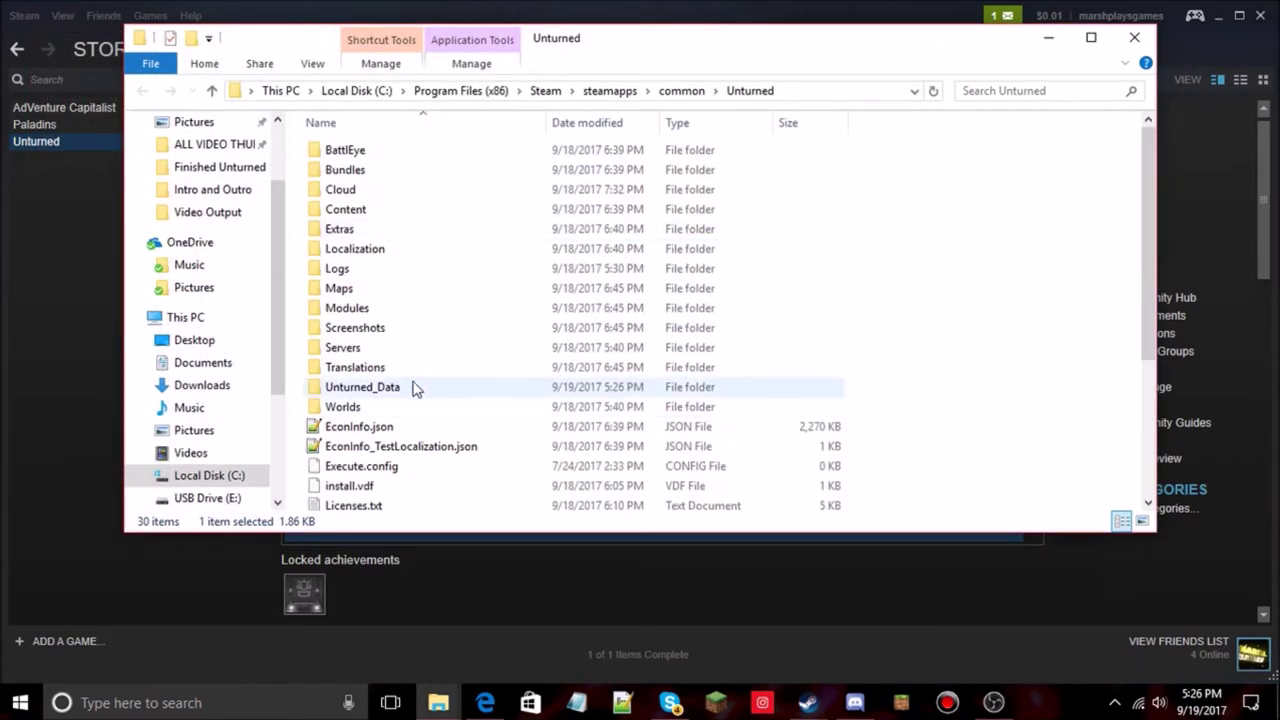
double_click(361, 288)
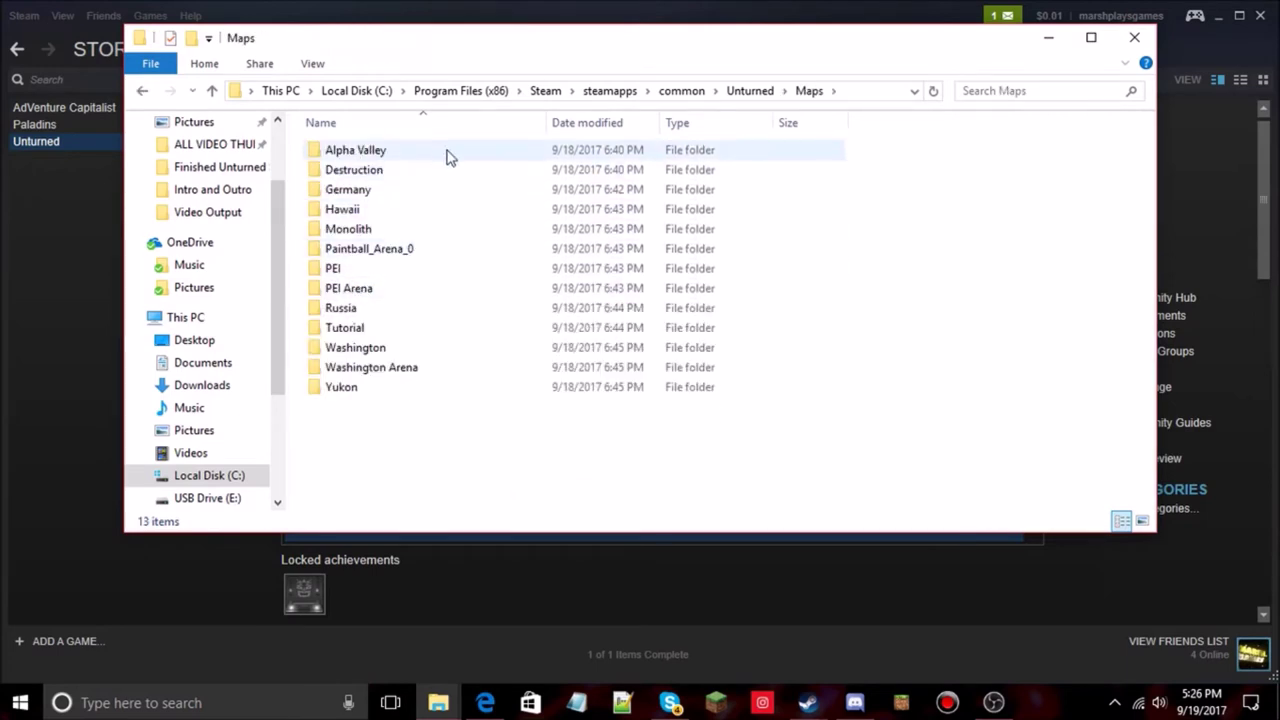
click(142, 91)
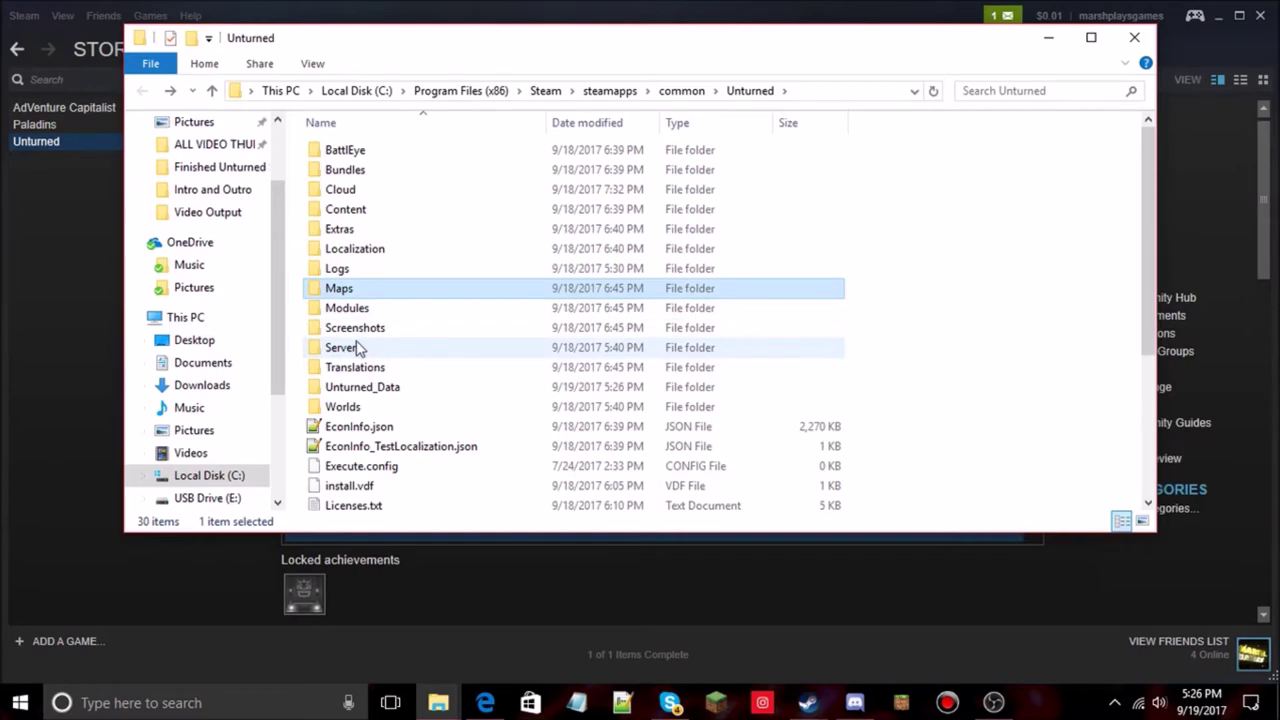
Look inside the Servers folder, then minimise File Explorer to reveal Steam
double_click(355, 347)
click(145, 91)
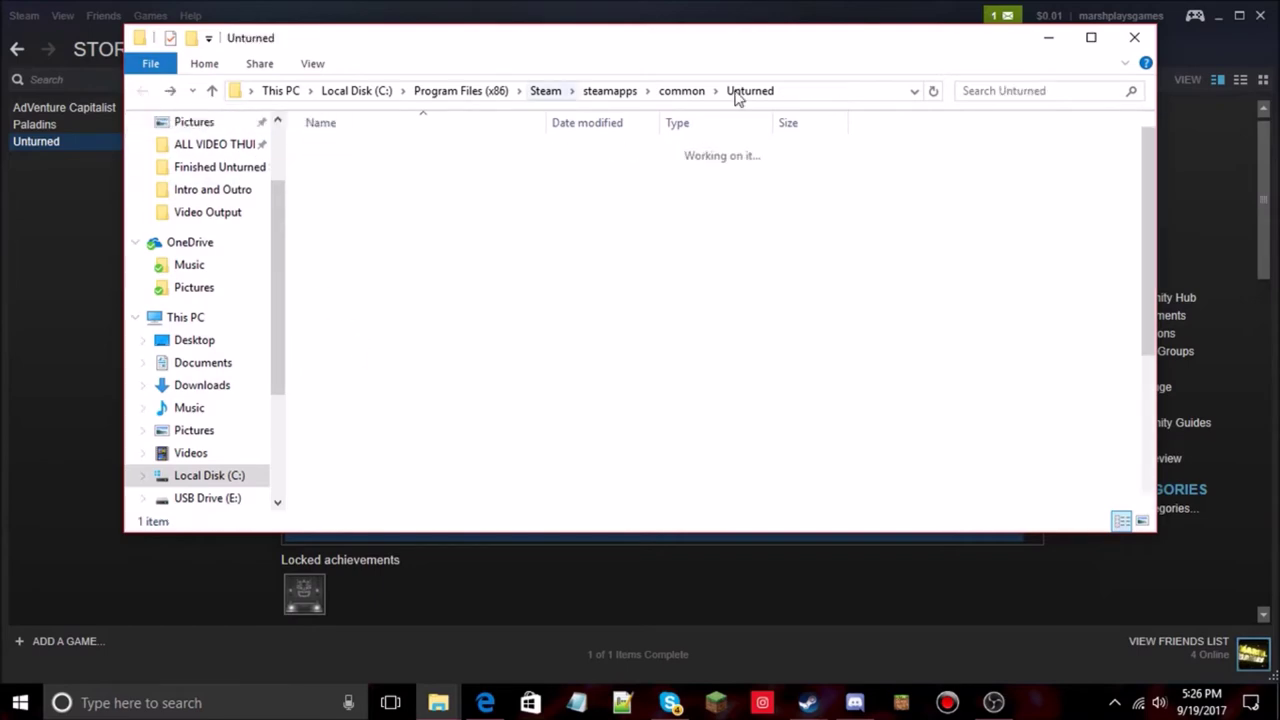
click(1048, 38)
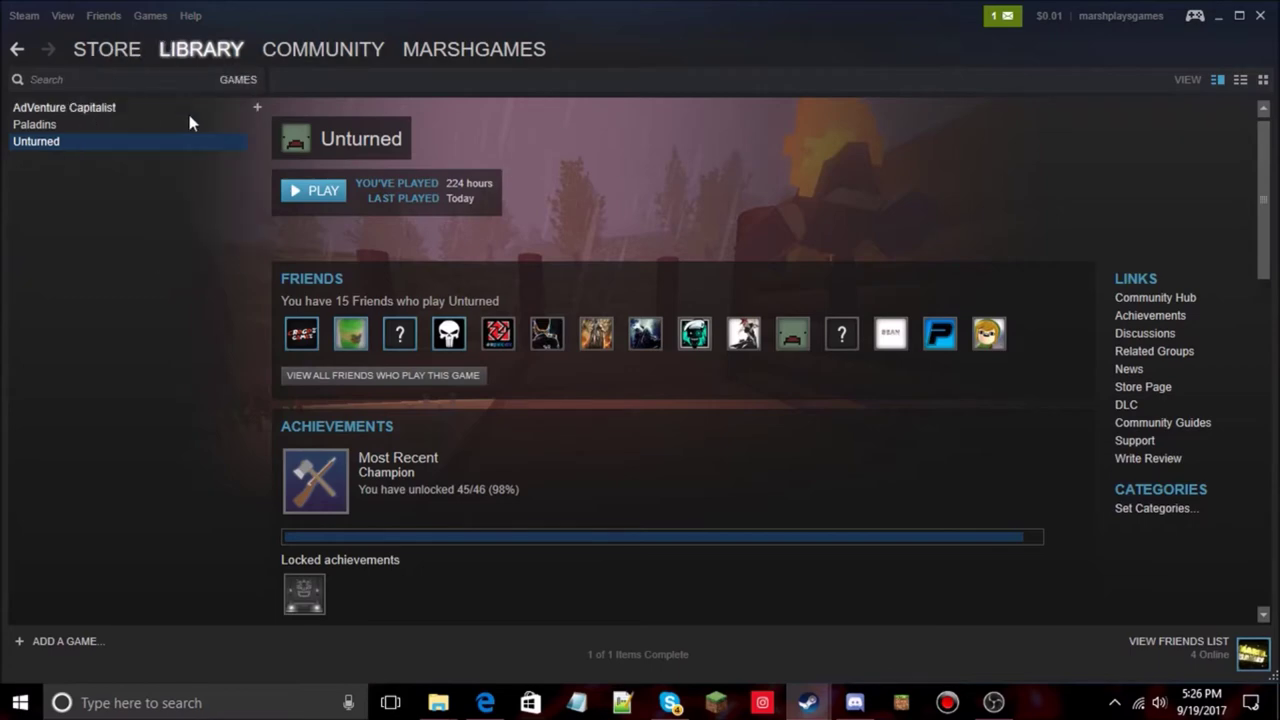
Open the Unturned Workshop and browse its Ready-To-Use items
scroll(429, 463, down, 3)
scroll(429, 463, down, 4)
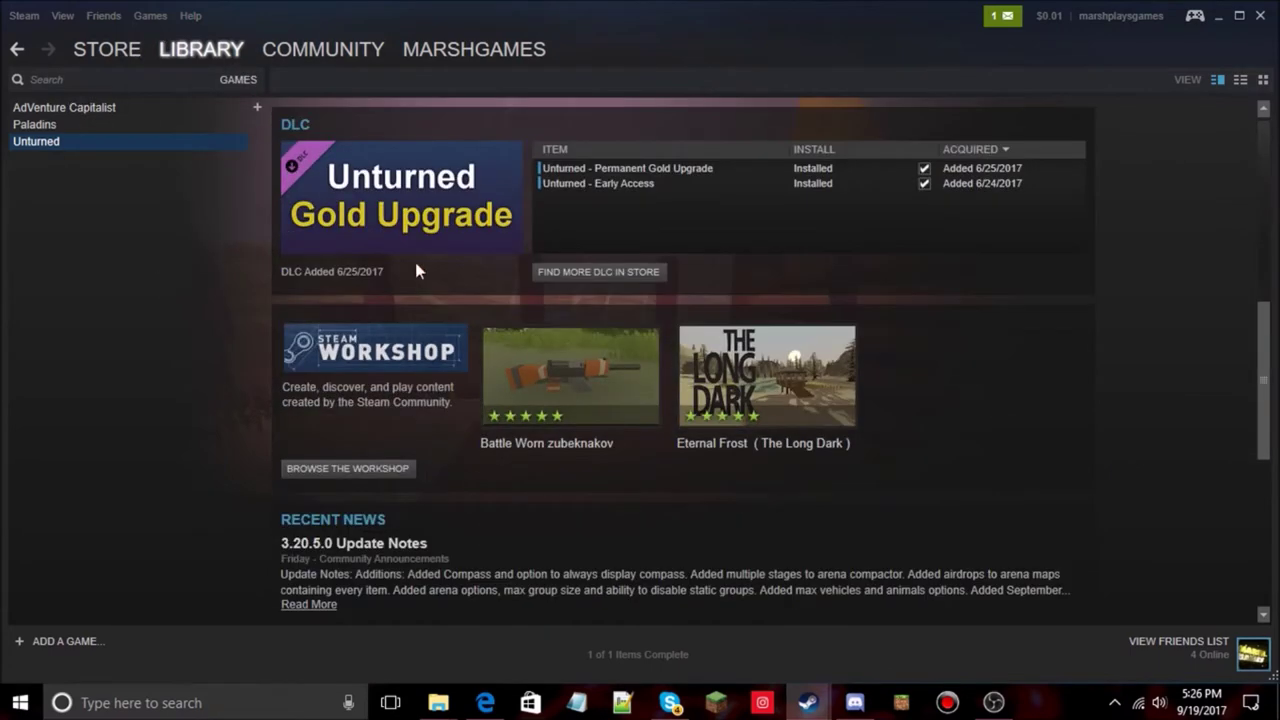
click(407, 469)
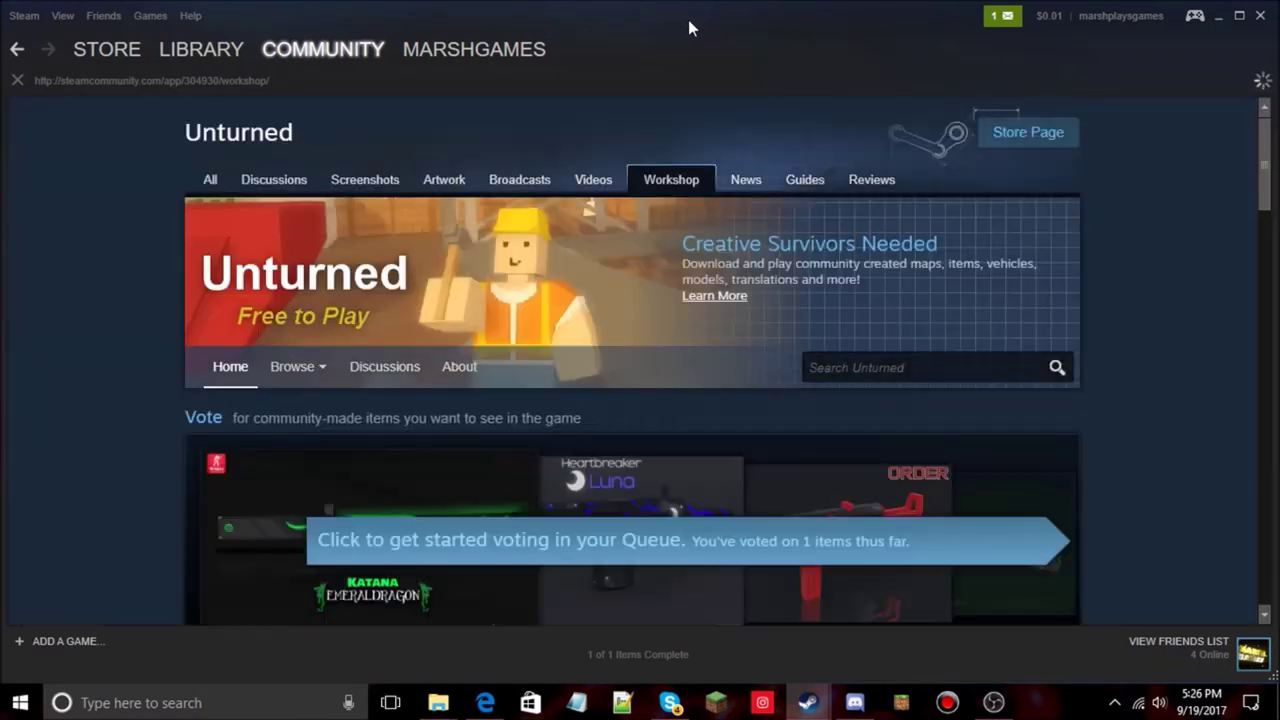
scroll(591, 266, down, 2)
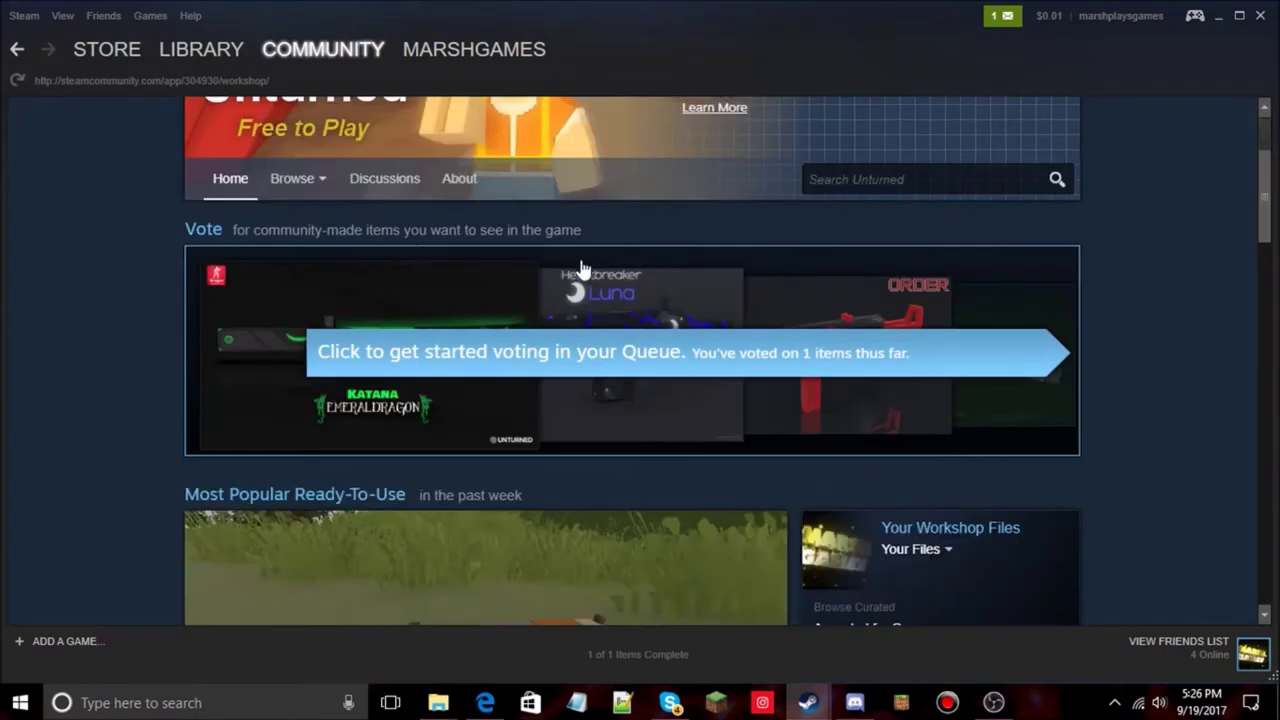
scroll(300, 251, up, 2)
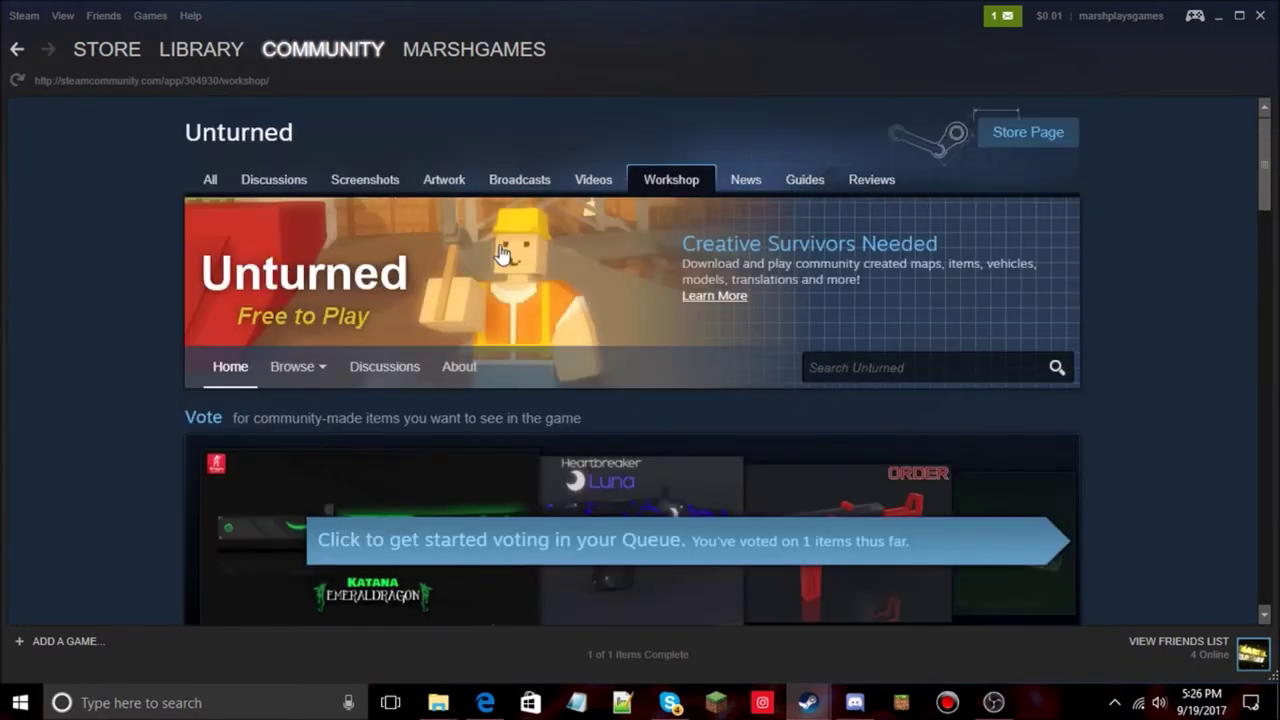
click(305, 374)
click(310, 415)
Find Eternal Frost (The Long Dark) in the trending listings and open its page
scroll(350, 370, down, 2)
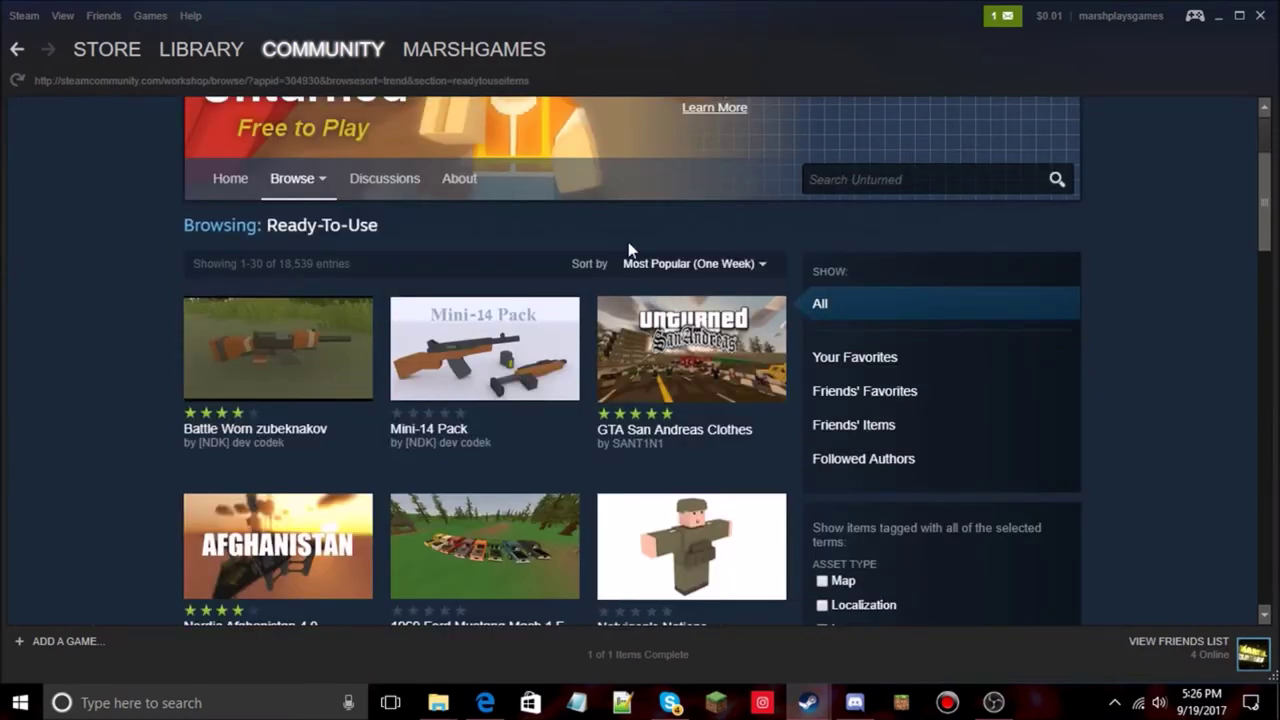
click(733, 266)
scroll(64, 336, down, 4)
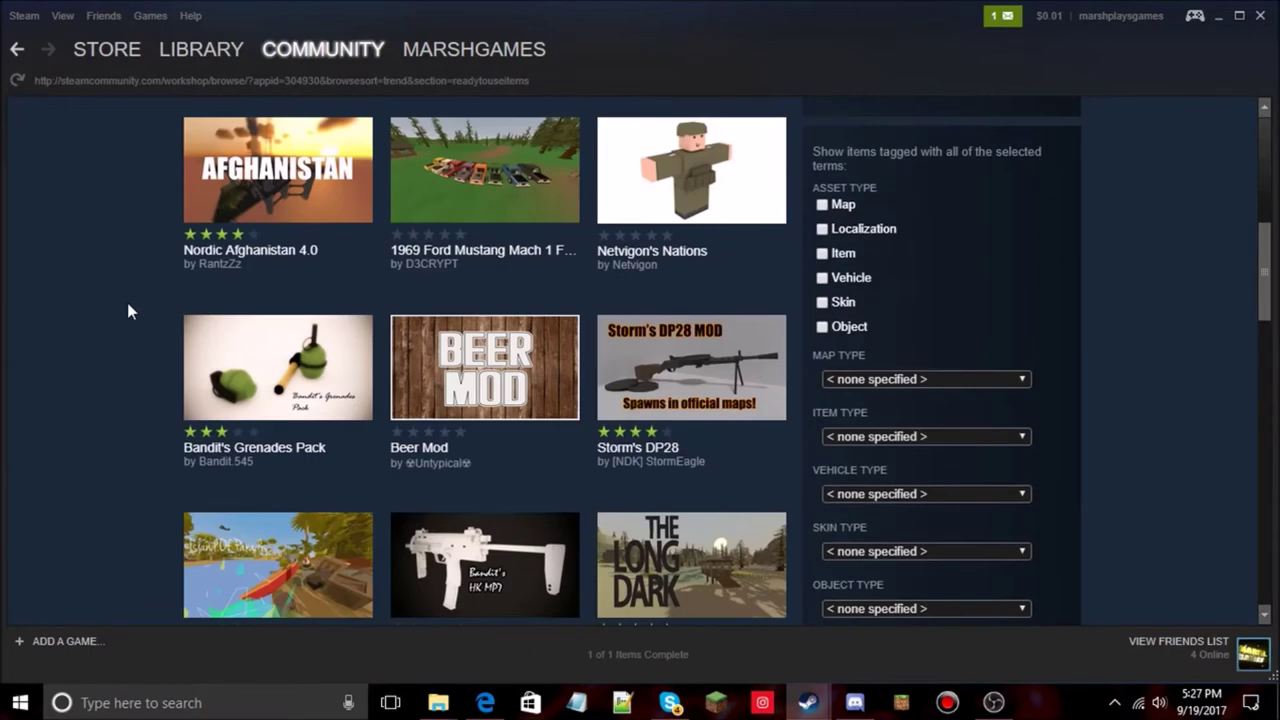
scroll(138, 335, down, 2)
scroll(138, 335, up, 5)
scroll(138, 335, down, 4)
scroll(138, 335, up, 1)
scroll(177, 351, down, 1)
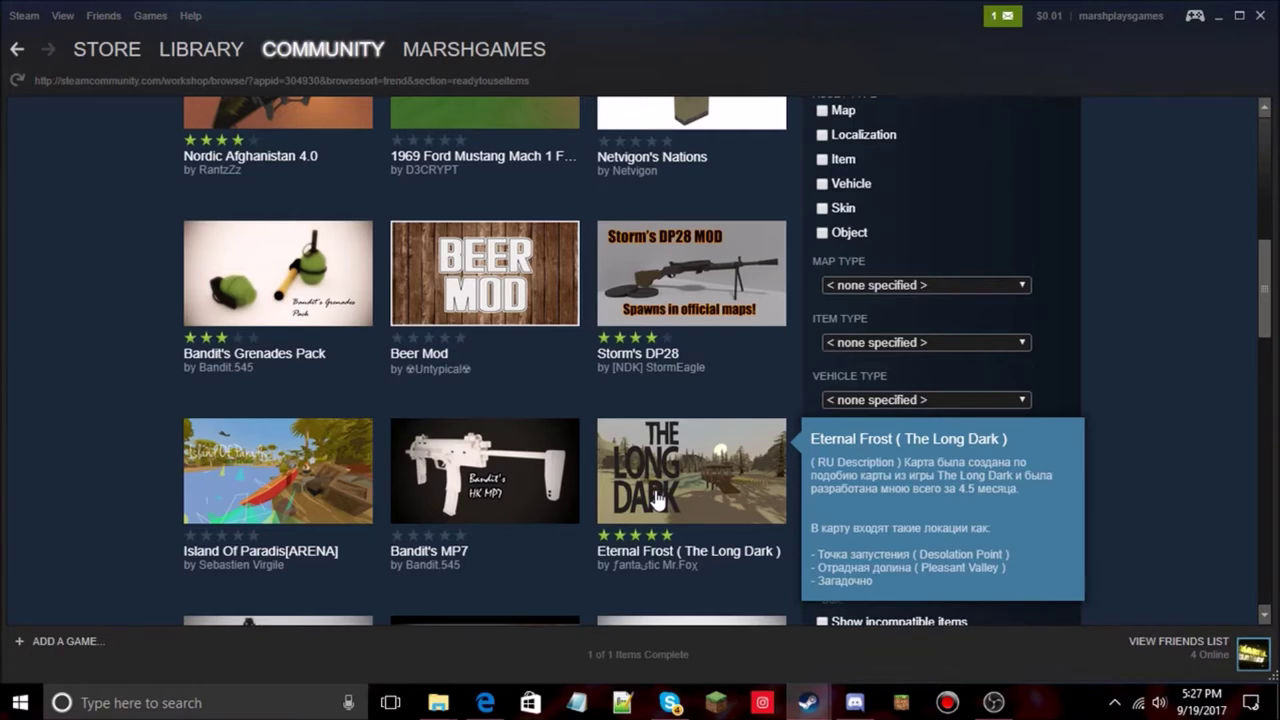
scroll(600, 460, up, 1)
scroll(530, 383, down, 1)
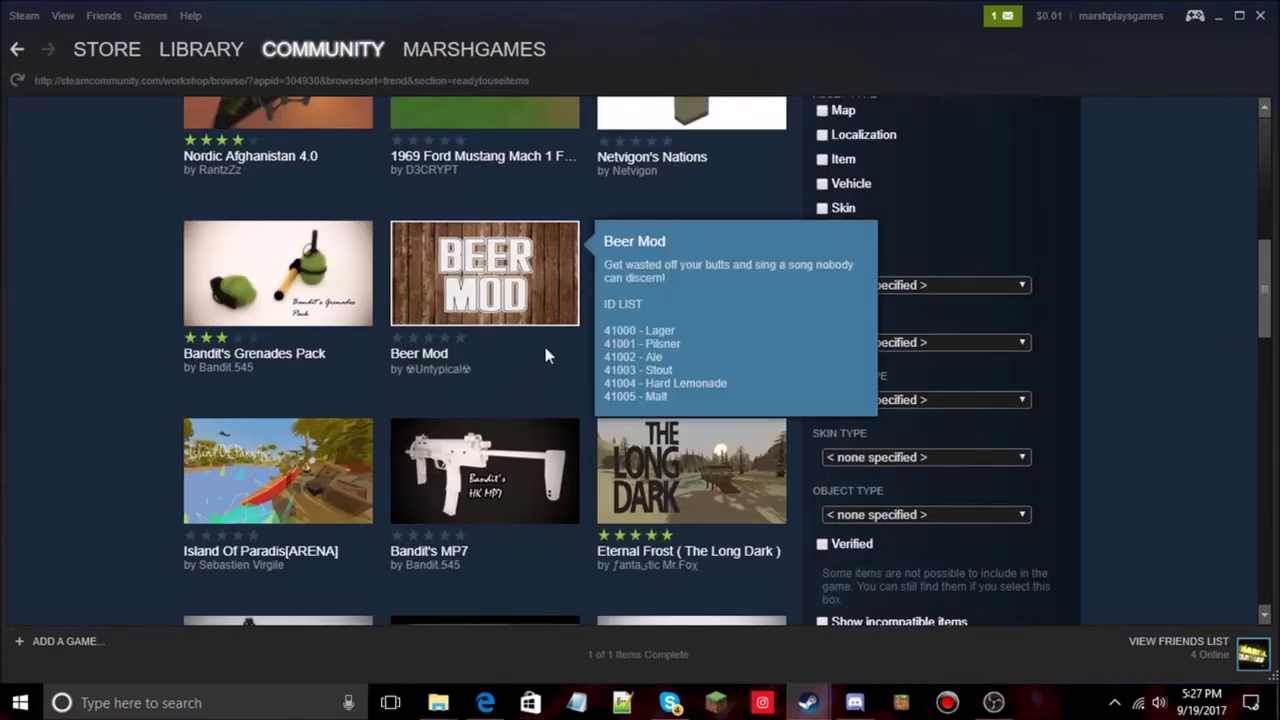
scroll(678, 468, down, 3)
scroll(680, 467, up, 1)
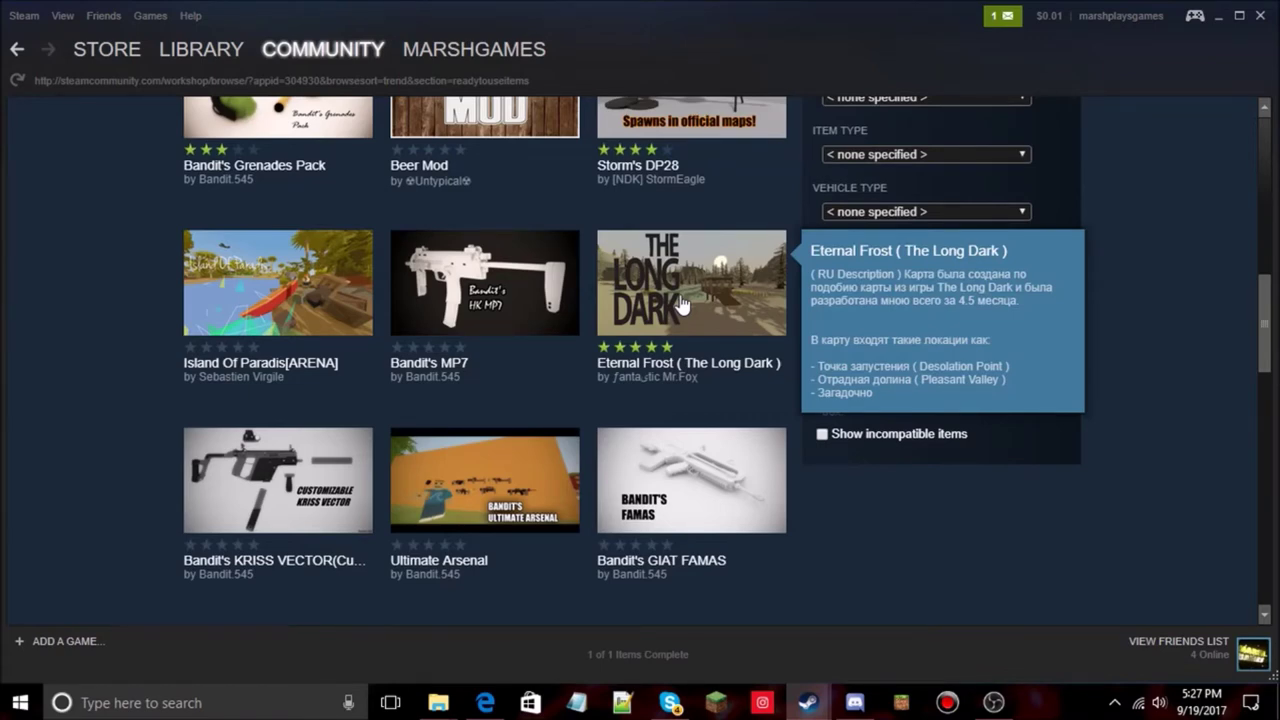
click(680, 305)
Check the Eternal Frost page's visitor and subscriber counts and view its screenshots
scroll(654, 334, down, 5)
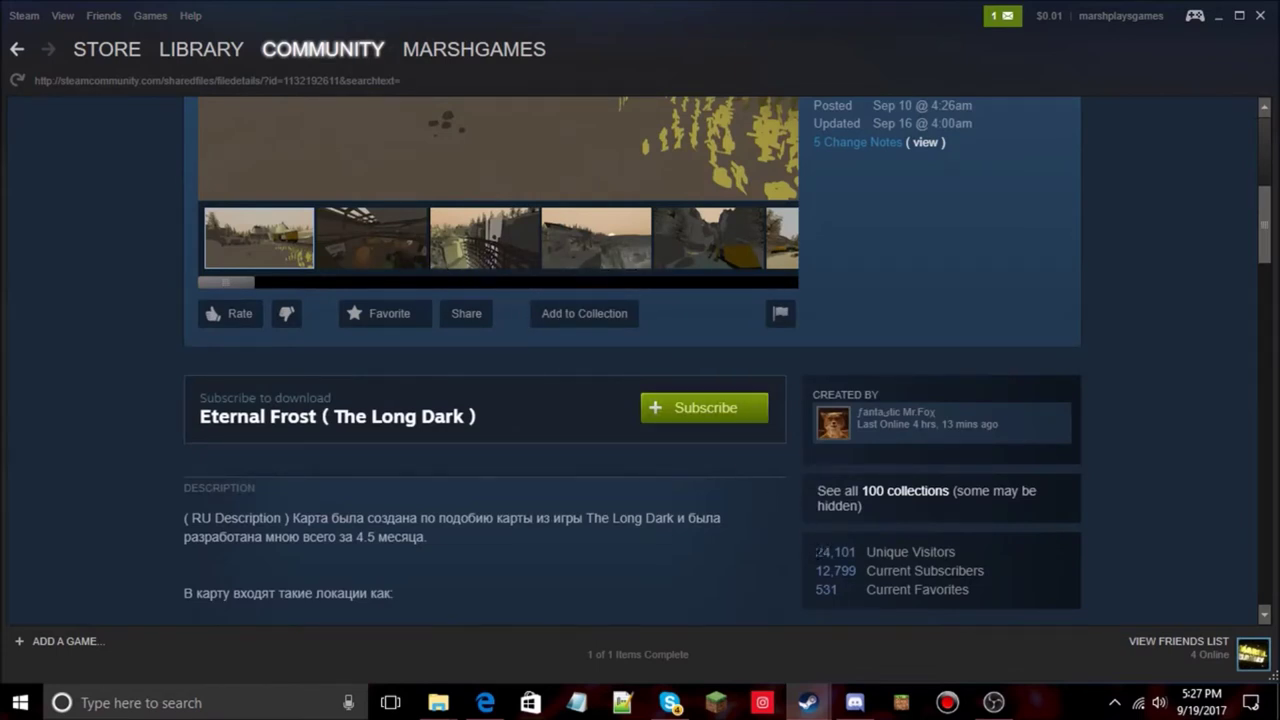
drag(815, 551, 850, 571)
click(862, 560)
scroll(720, 550, up, 2)
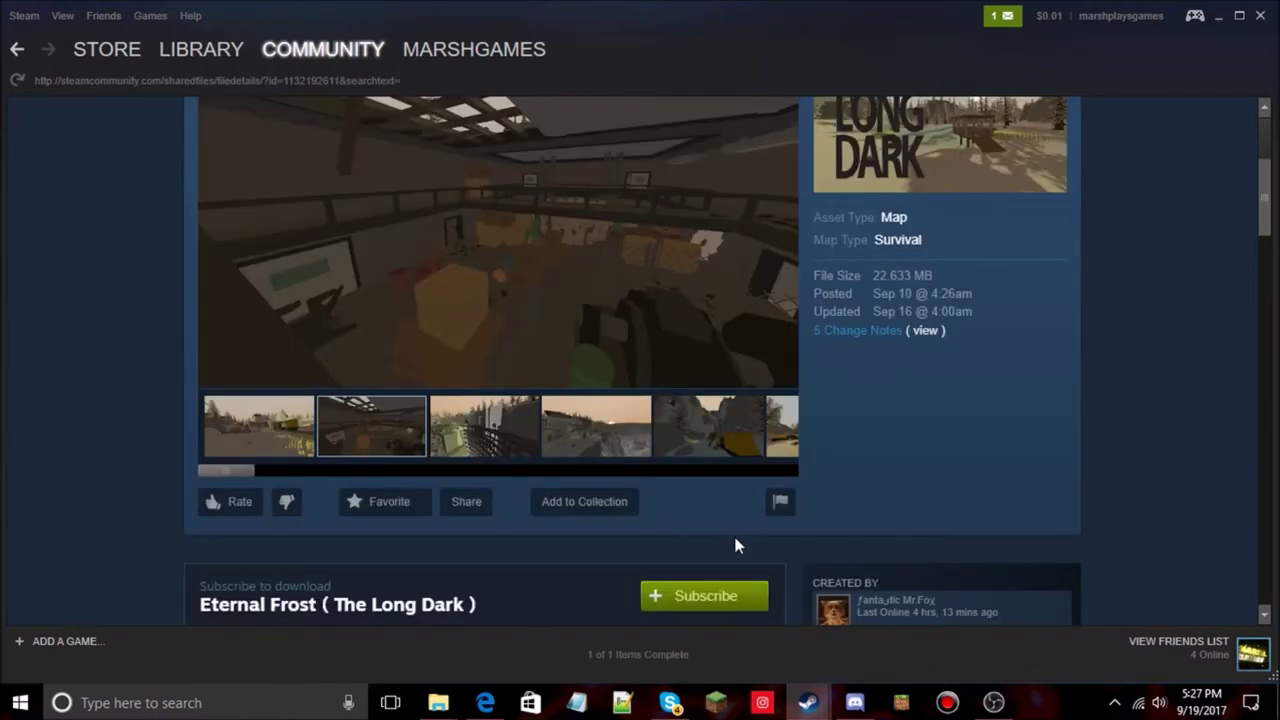
scroll(600, 450, up, 3)
scroll(520, 410, down, 2)
click(474, 510)
click(589, 529)
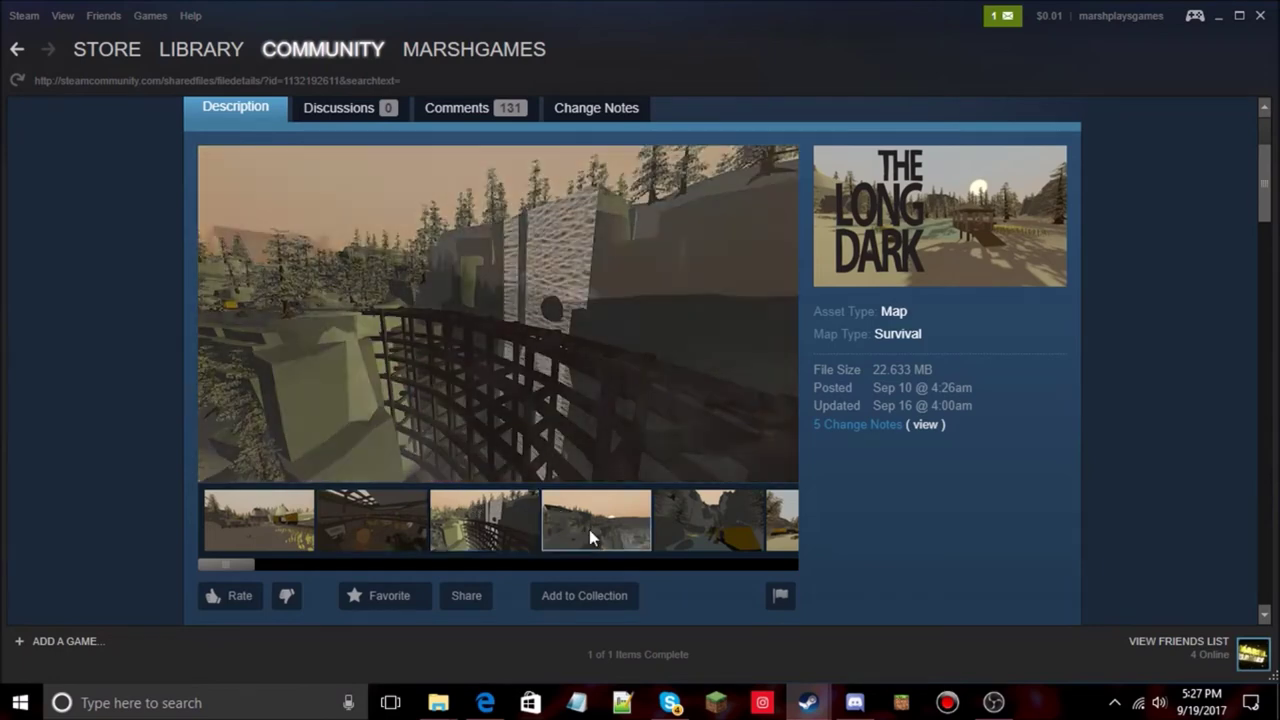
click(685, 535)
click(404, 528)
click(495, 522)
click(575, 524)
Subscribe to Eternal Frost, downloading its 22.633 MB item
scroll(464, 563, down, 4)
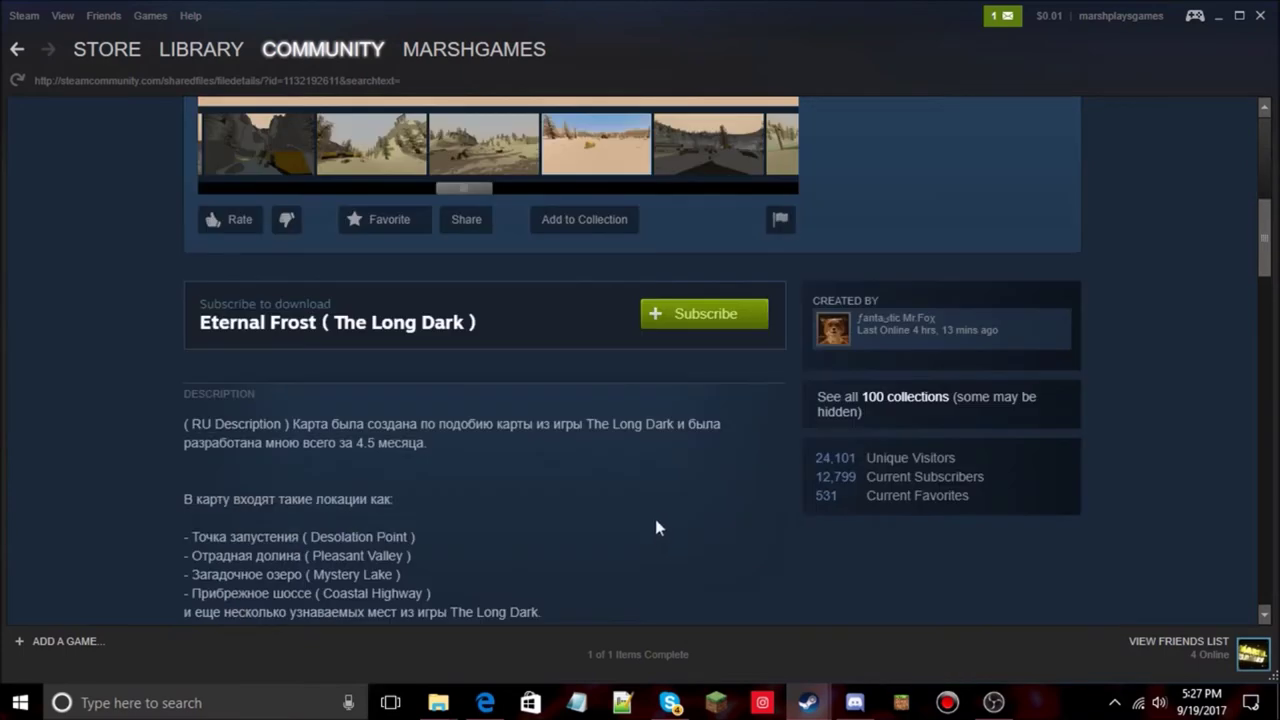
scroll(657, 528, up, 1)
click(704, 411)
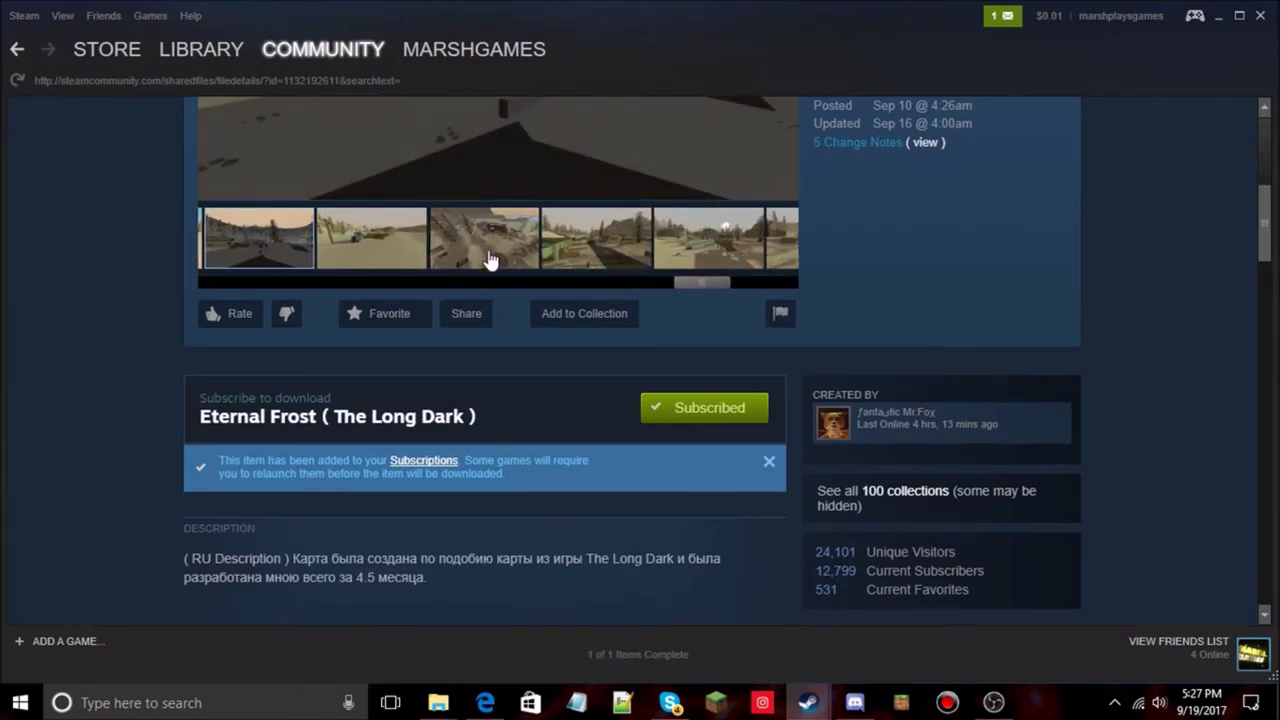
scroll(491, 257, up, 5)
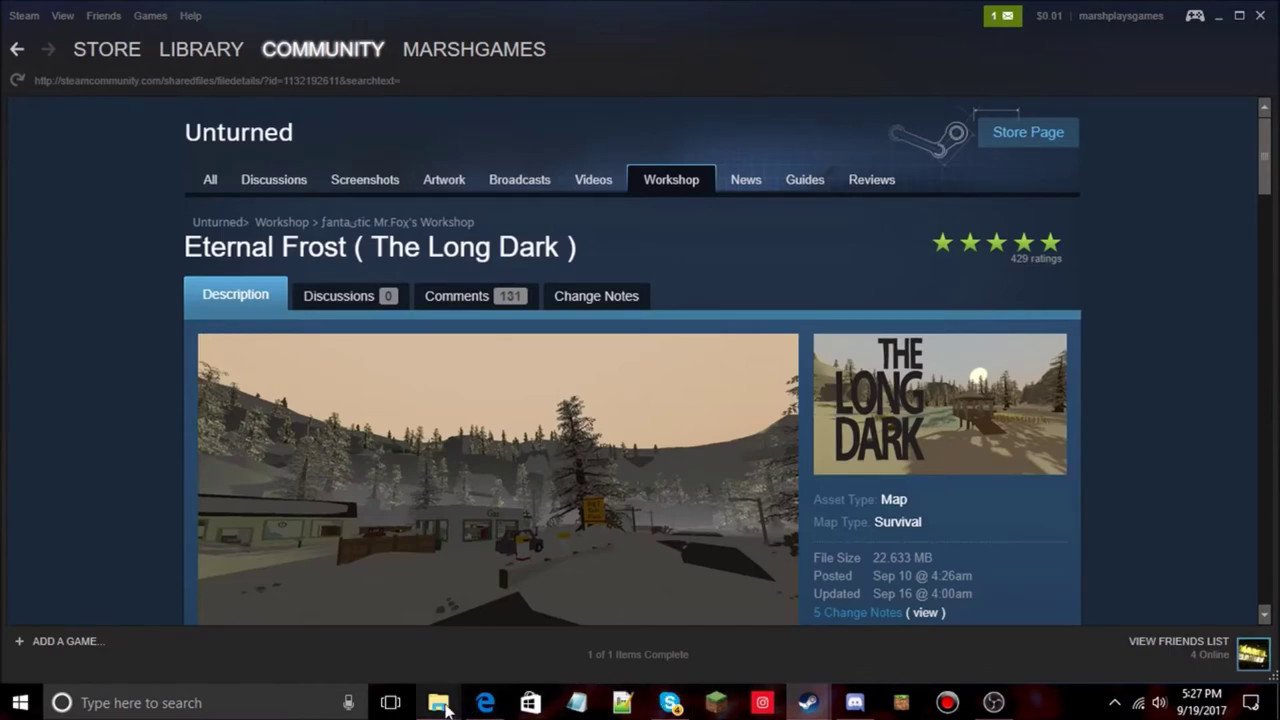
Navigate the maximised File Explorer to steamapps\workshop\content\304930
mouse_move(440, 700)
click(410, 600)
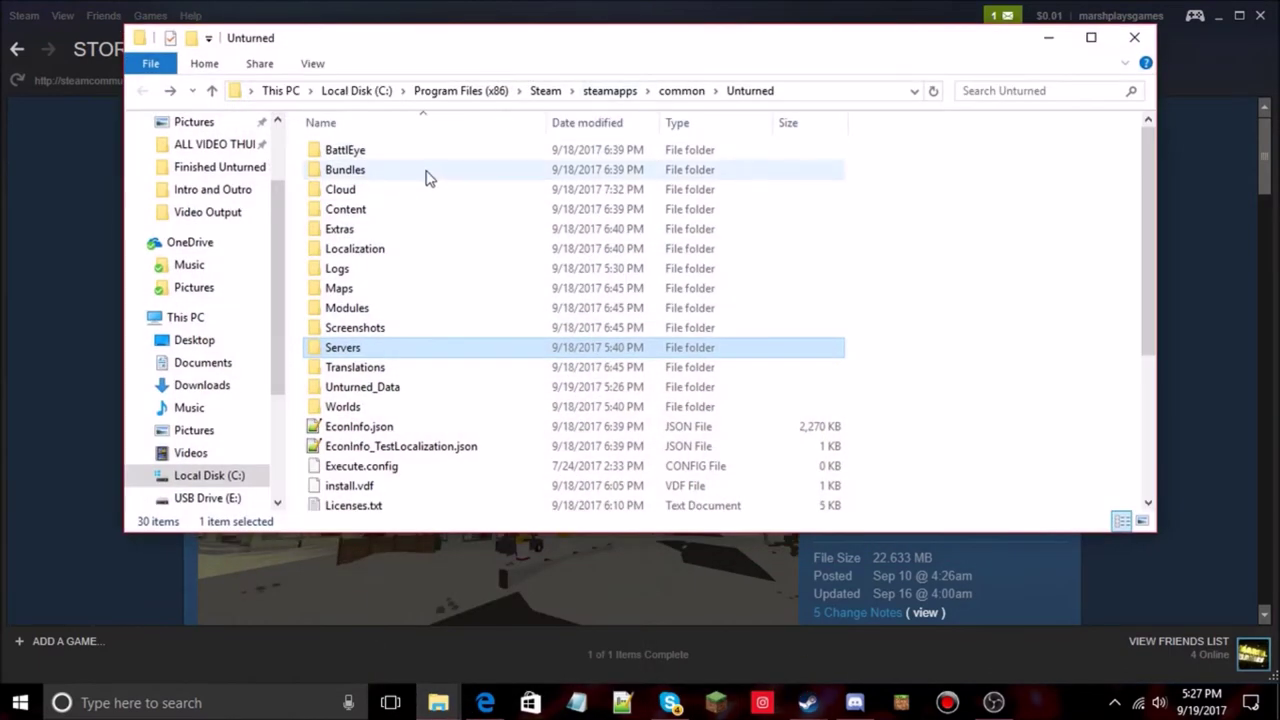
double_click(345, 290)
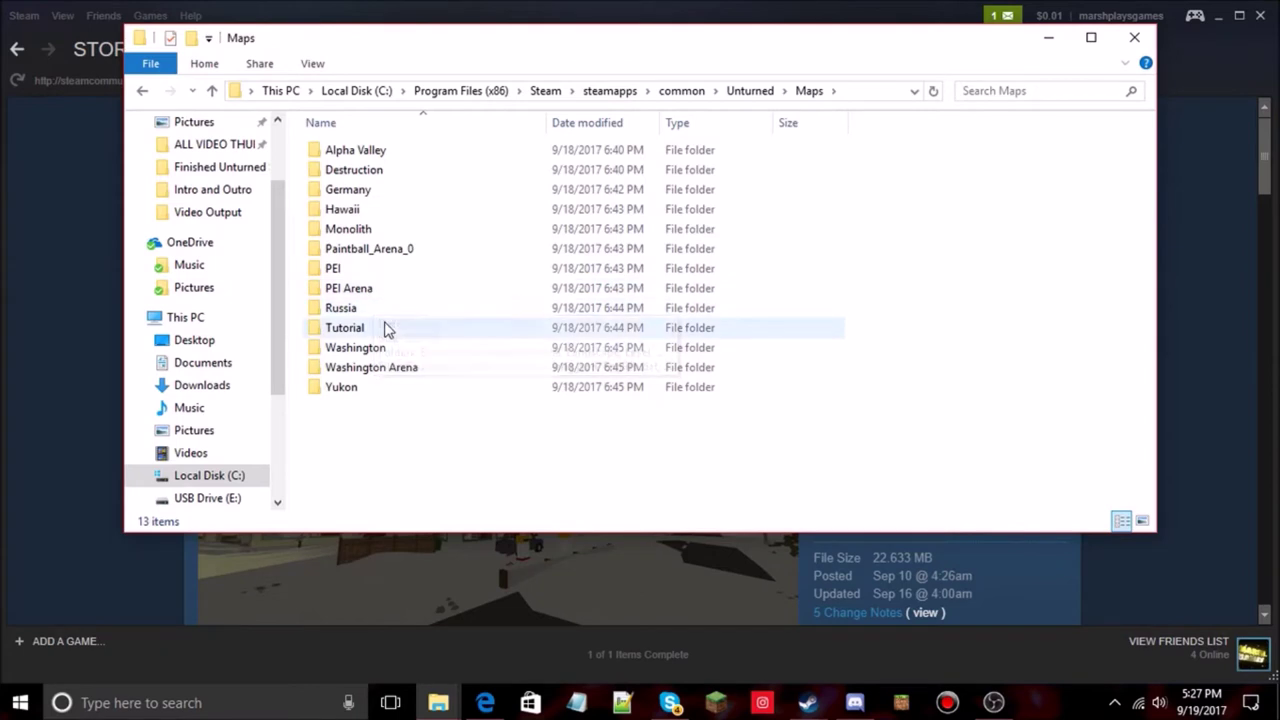
click(142, 95)
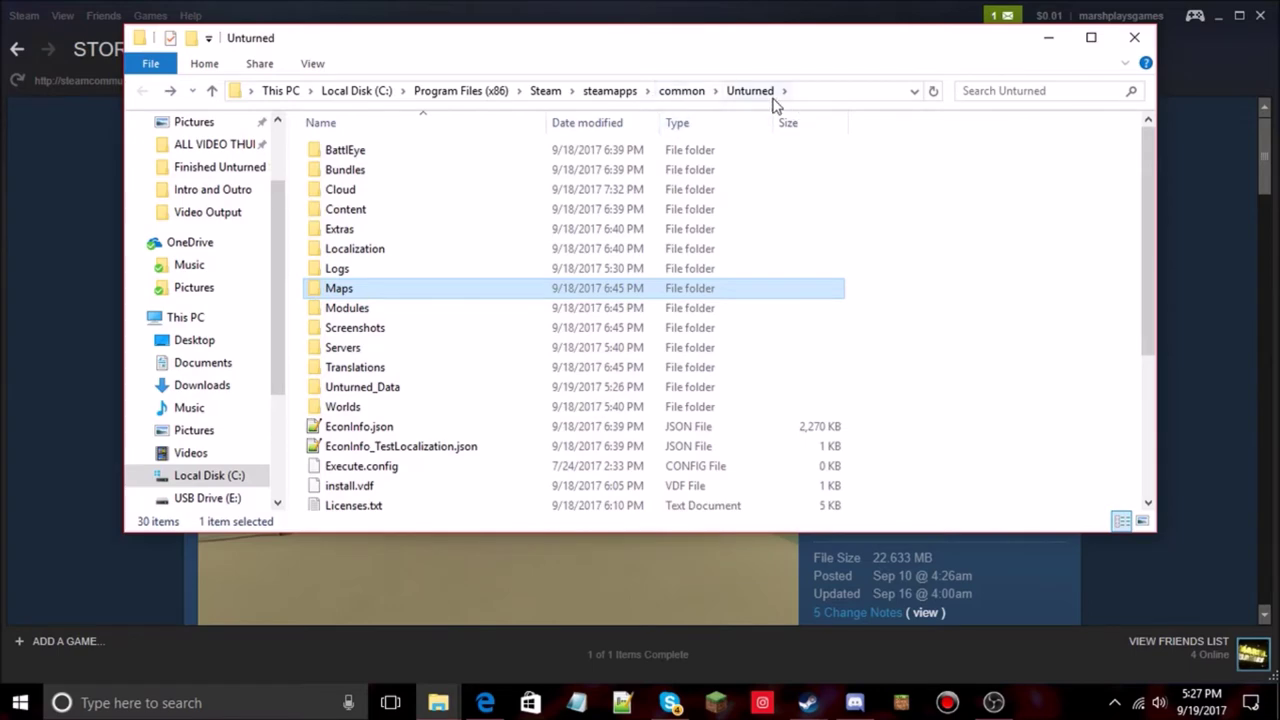
click(610, 91)
click(1091, 38)
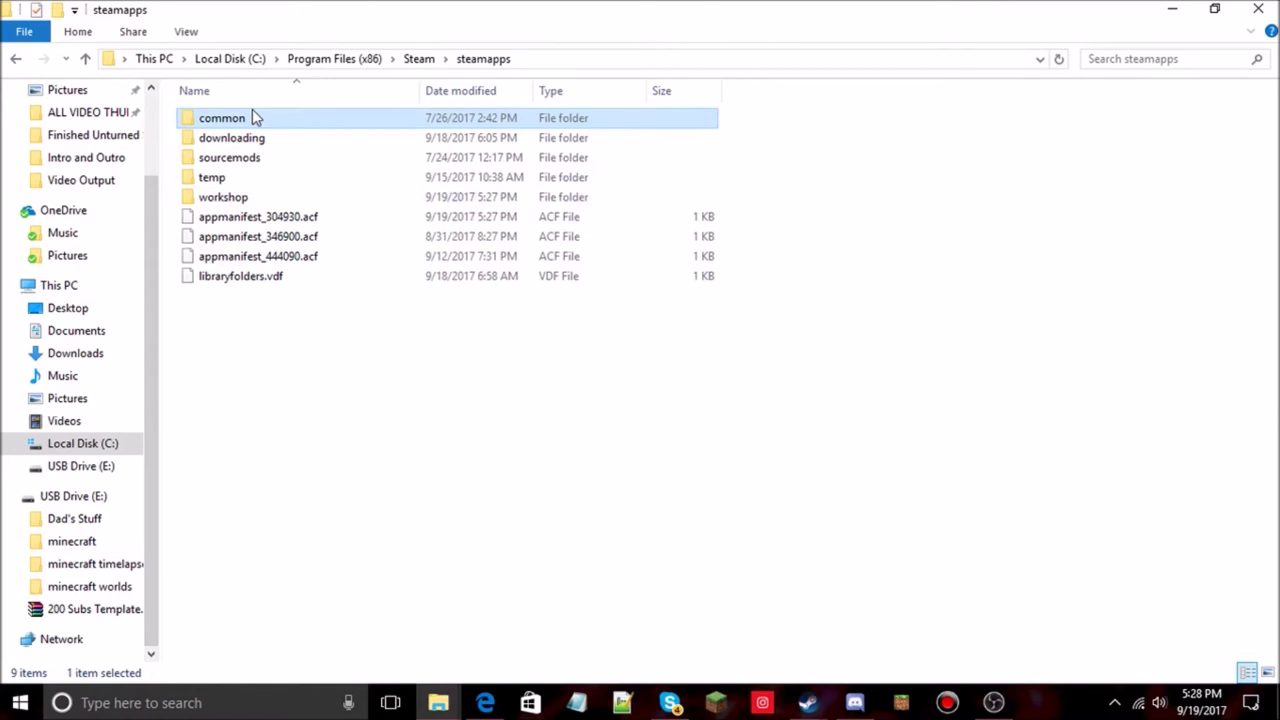
double_click(254, 199)
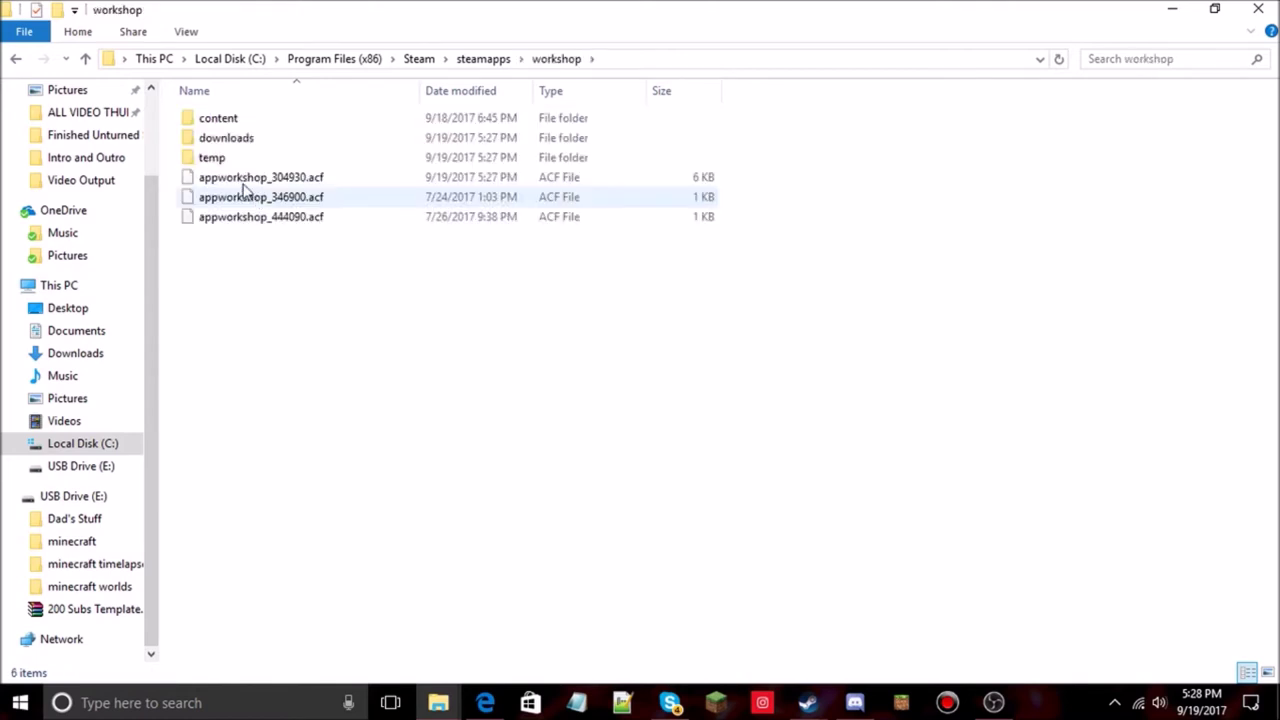
double_click(234, 121)
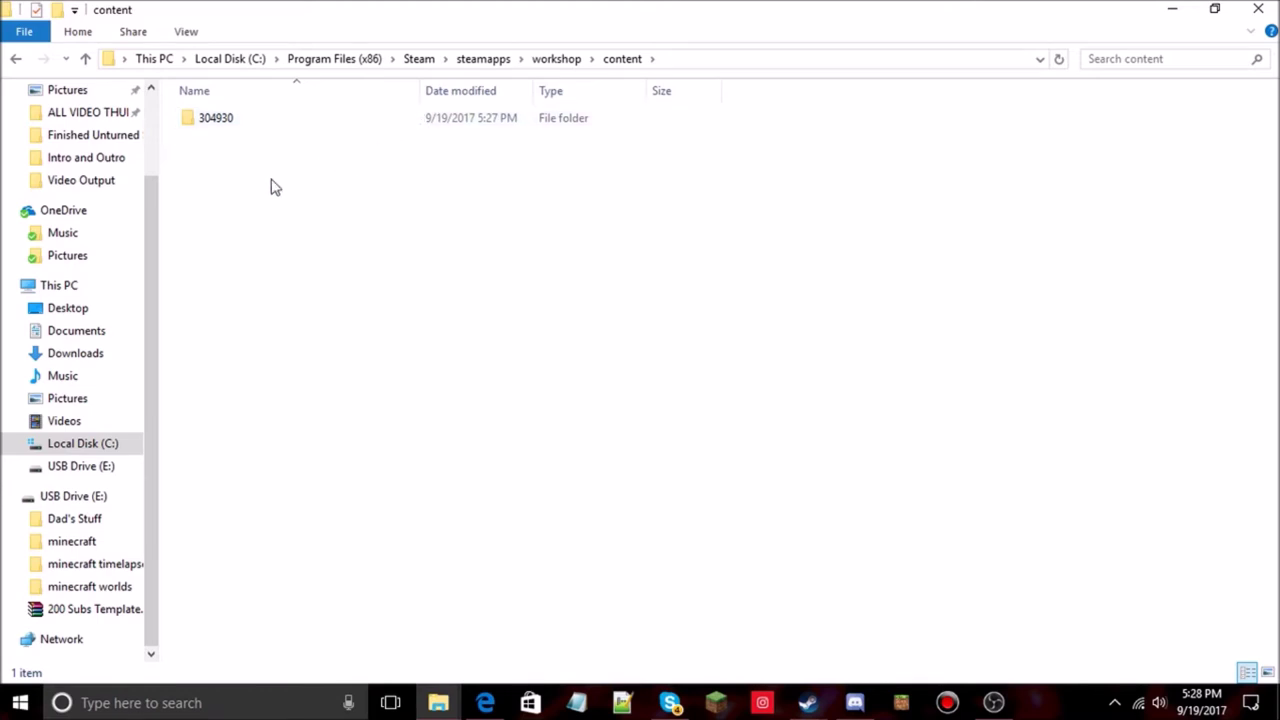
double_click(208, 122)
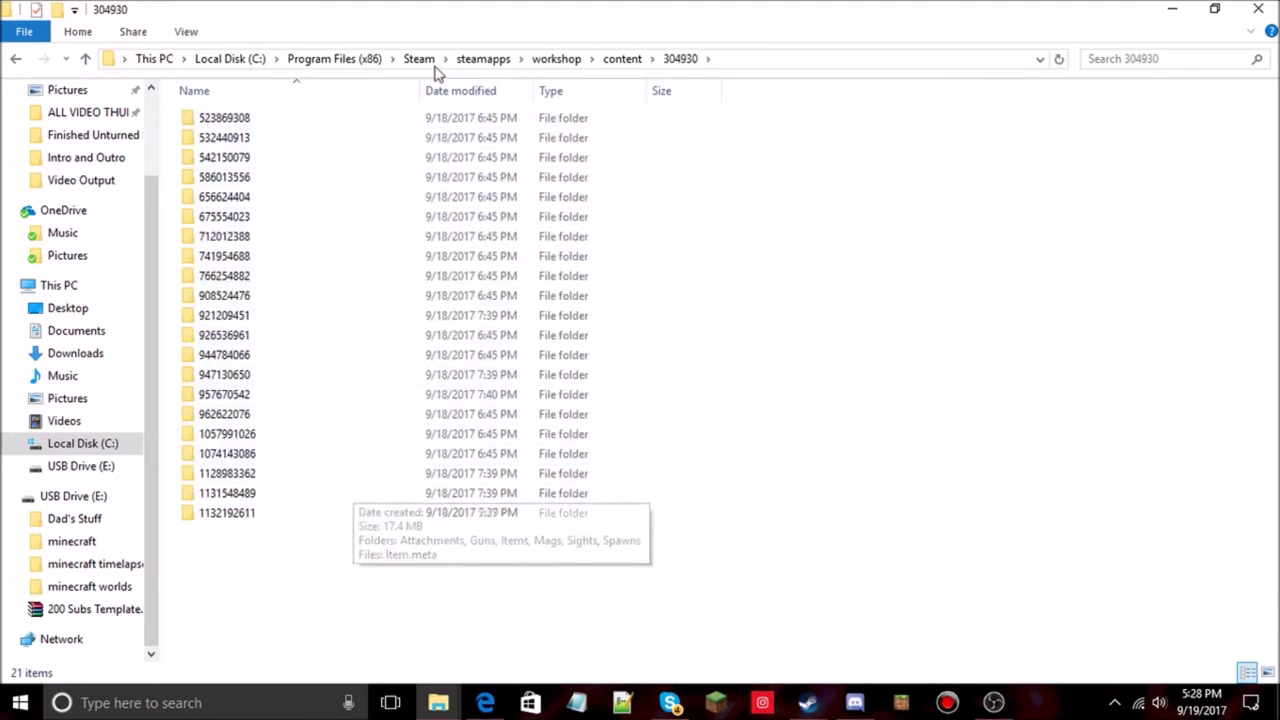
double_click(227, 454)
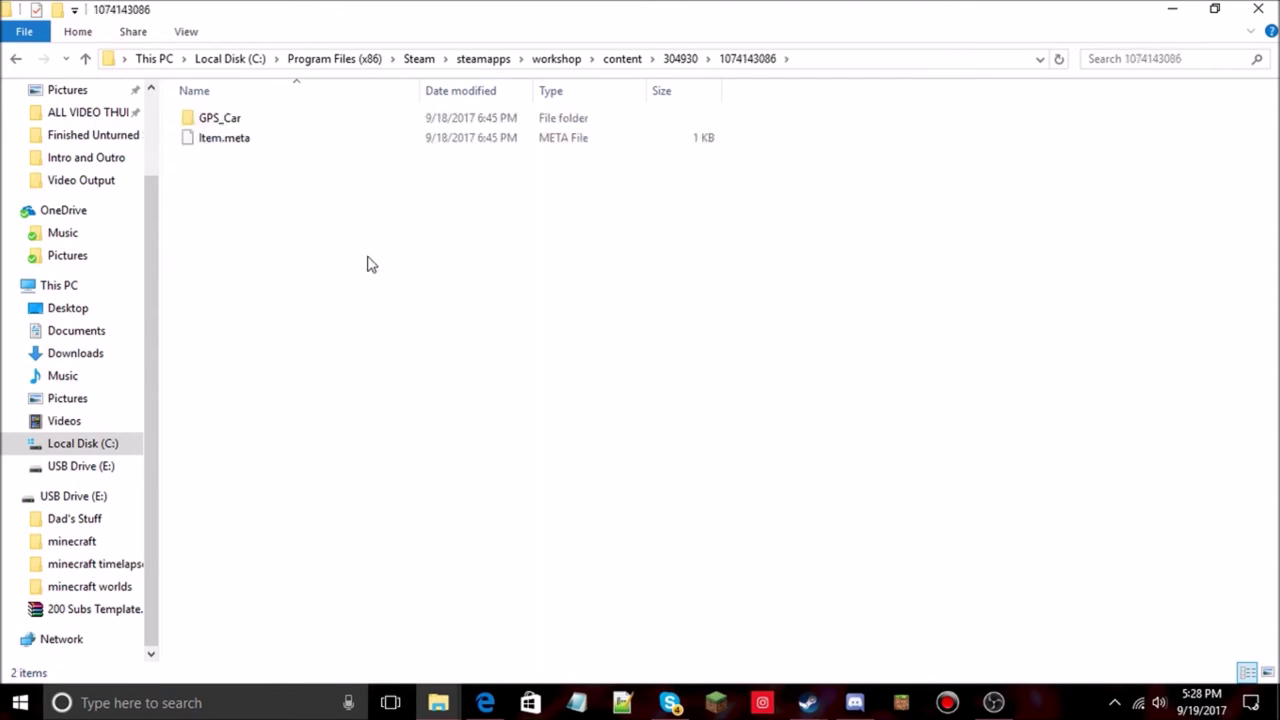
click(16, 59)
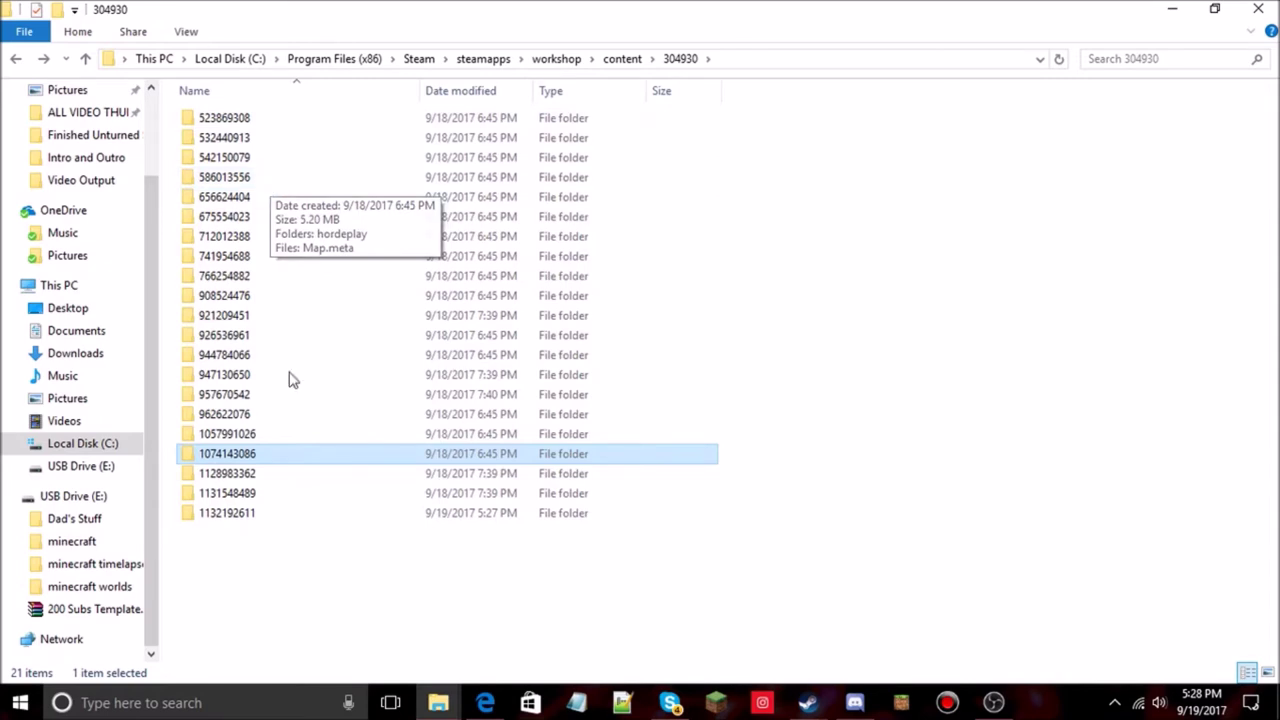
click(316, 548)
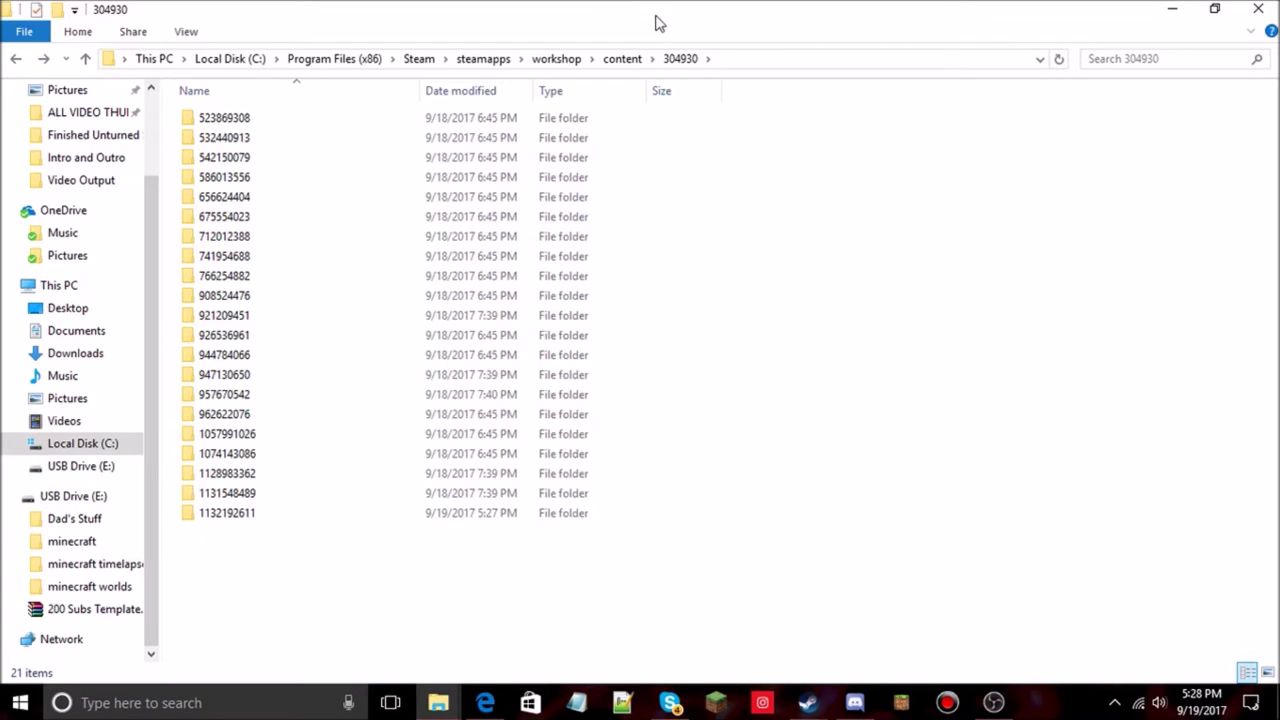
click(257, 521)
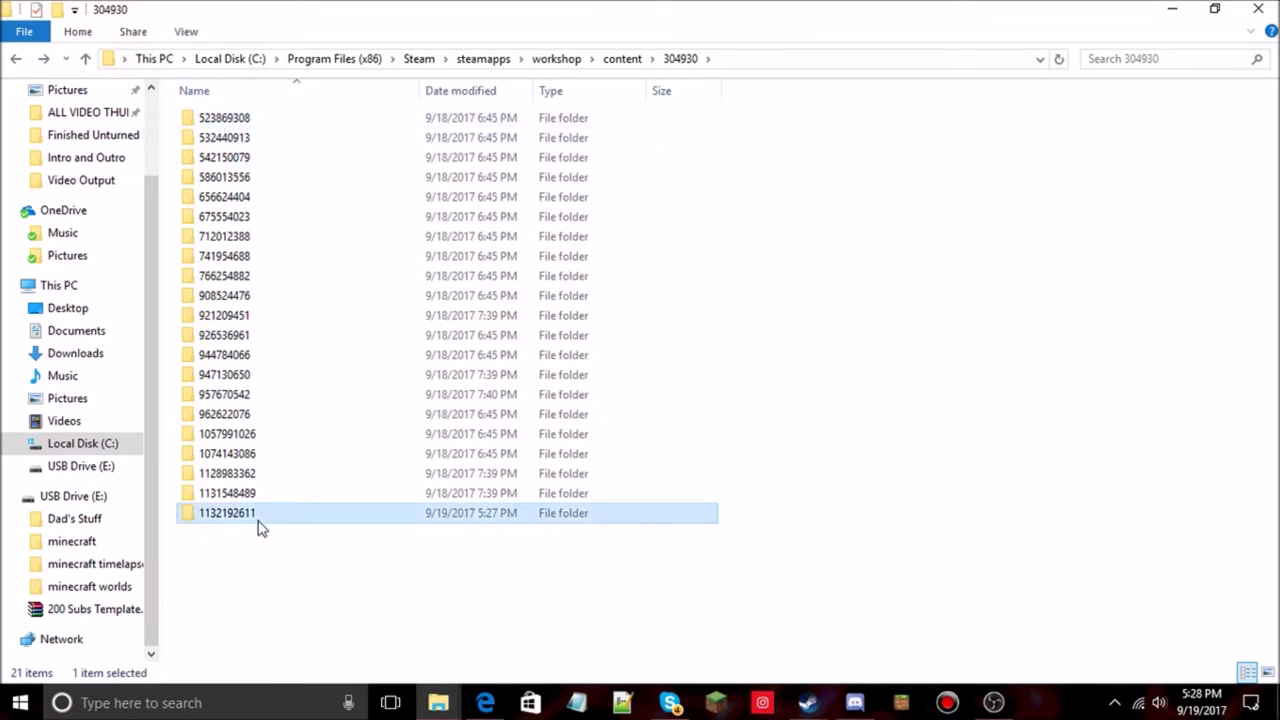
double_click(257, 521)
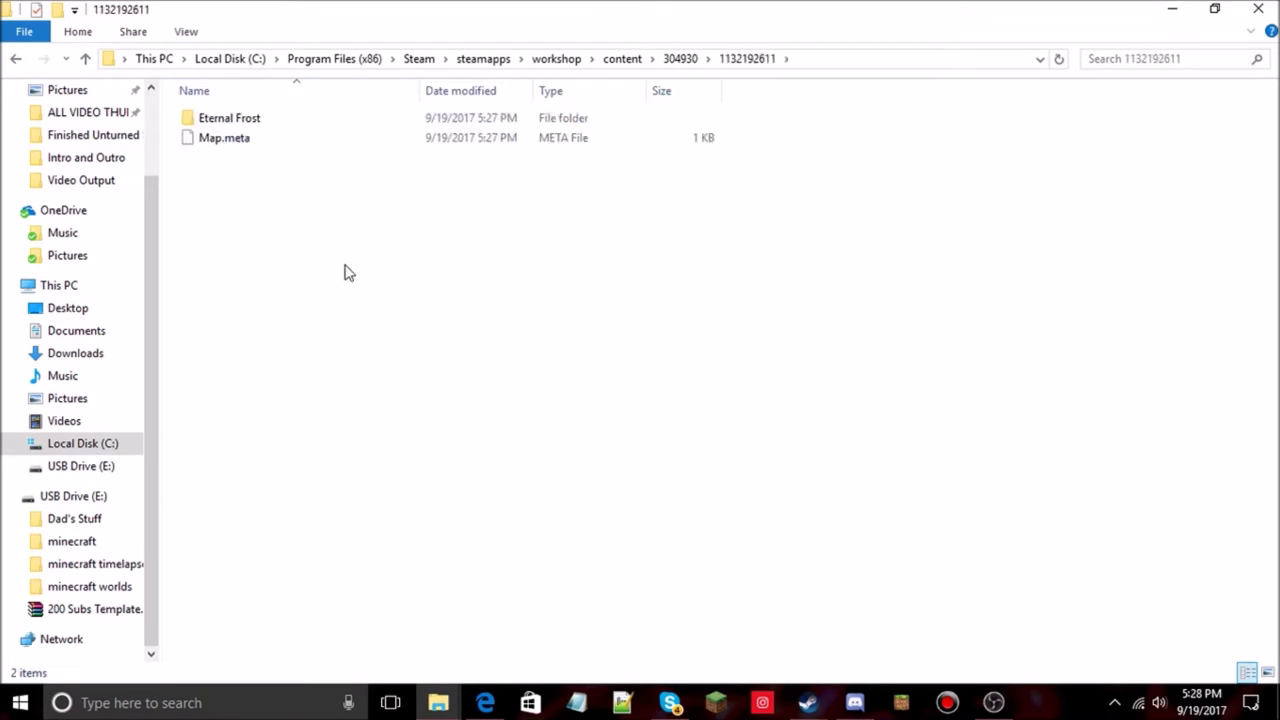
click(13, 61)
double_click(323, 316)
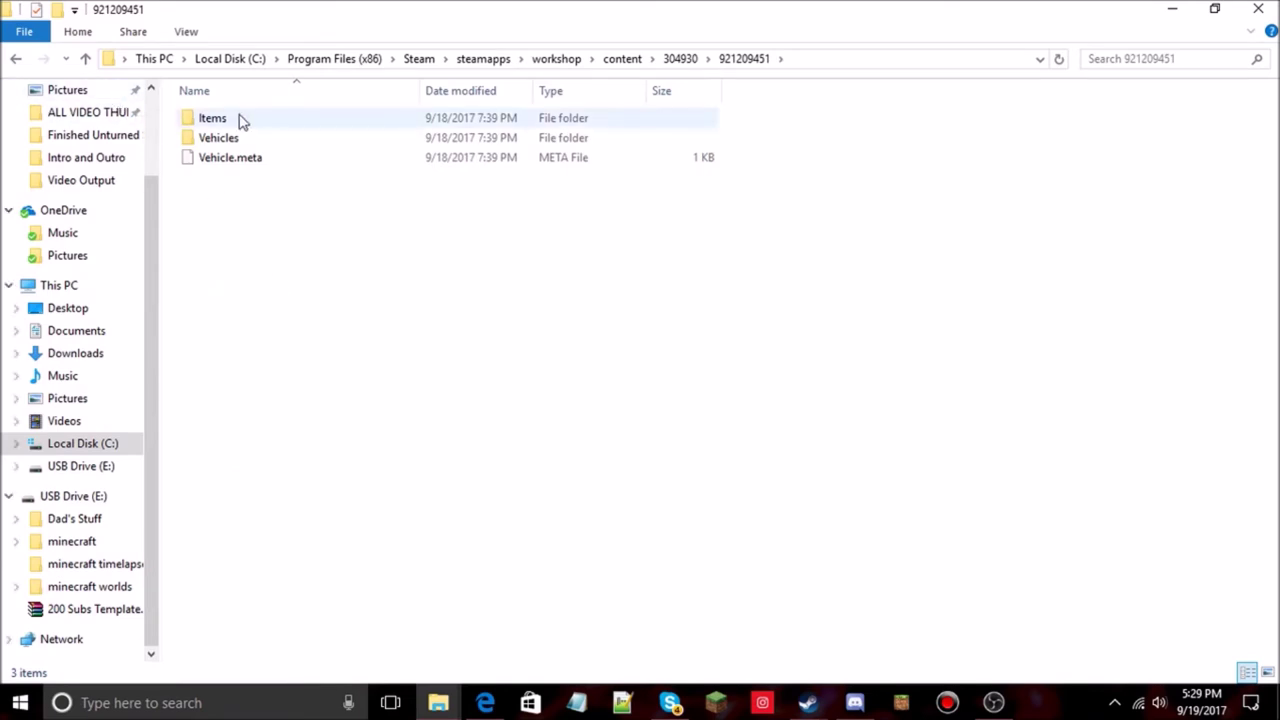
click(14, 60)
double_click(211, 337)
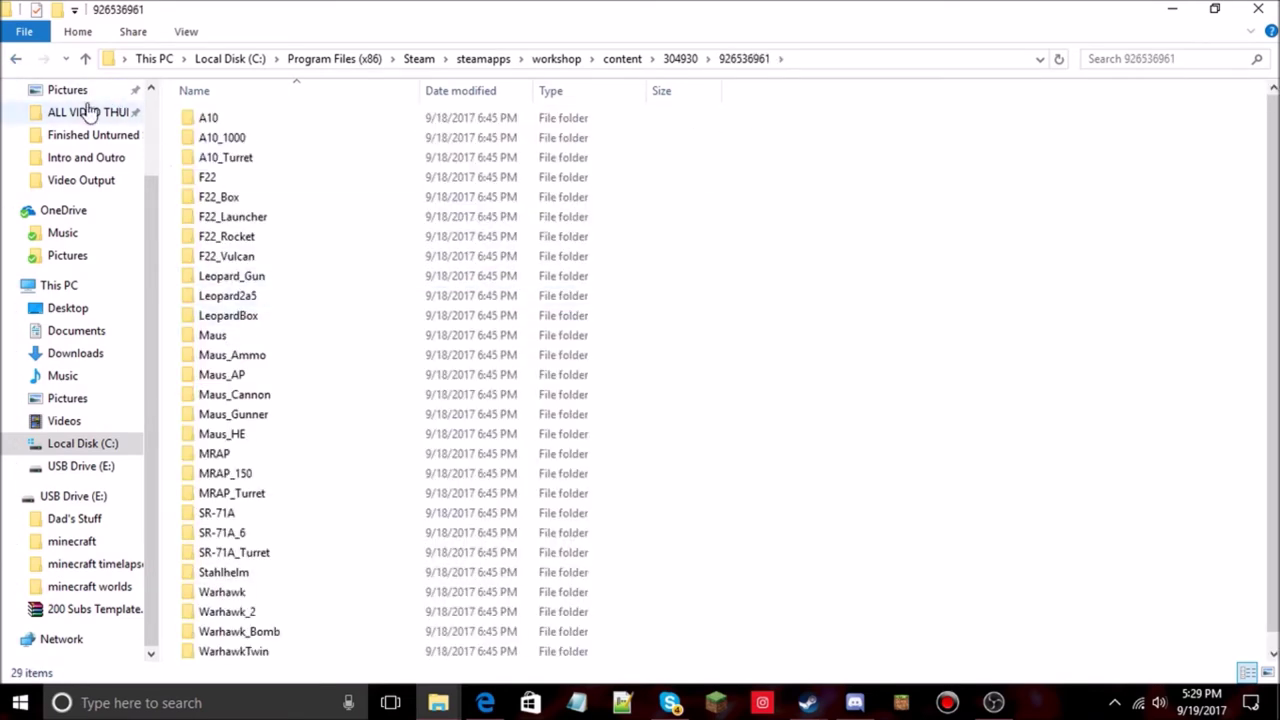
click(14, 60)
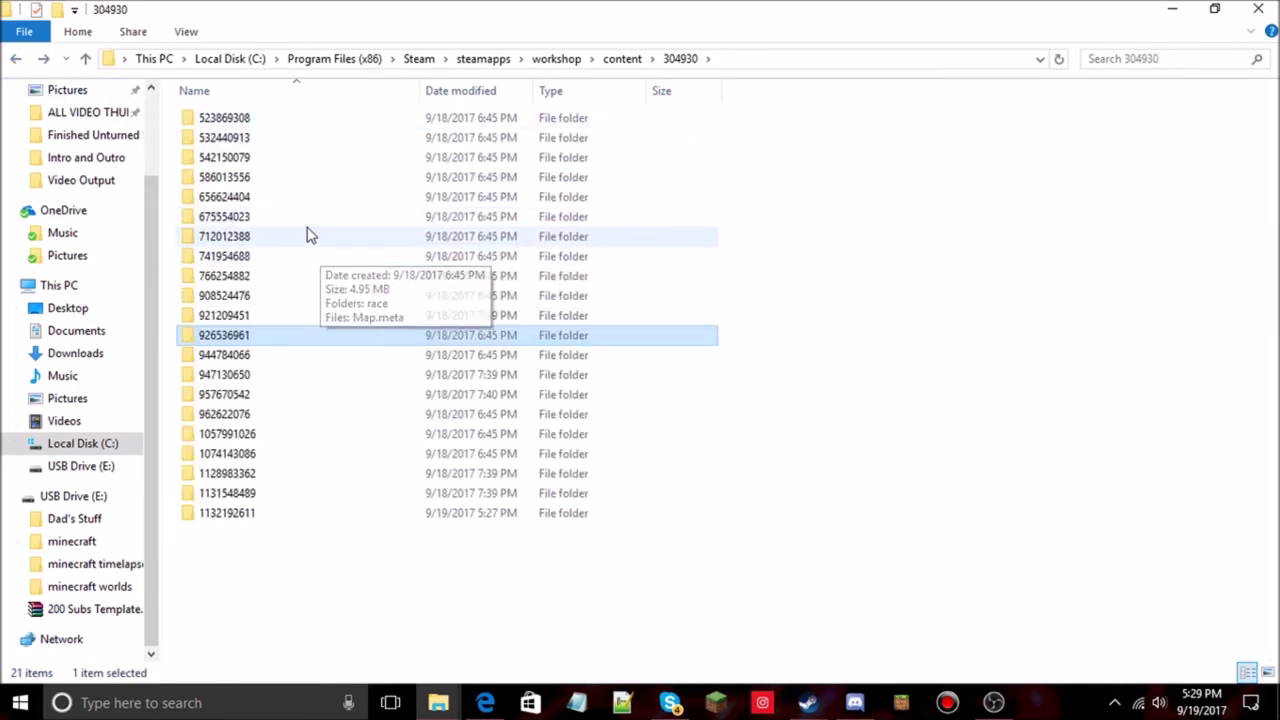
Inspect item folders 675554023, 523869308, 542150079 and 532440913
mouse_move(296, 210)
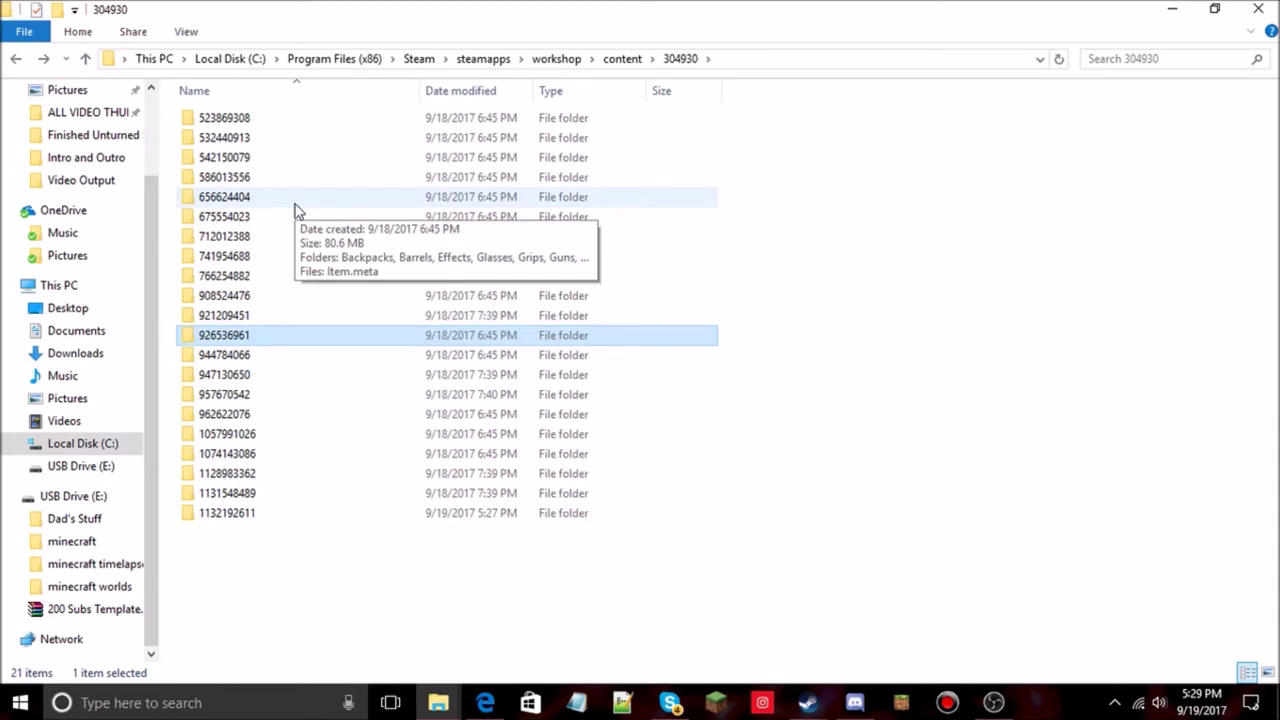
double_click(290, 218)
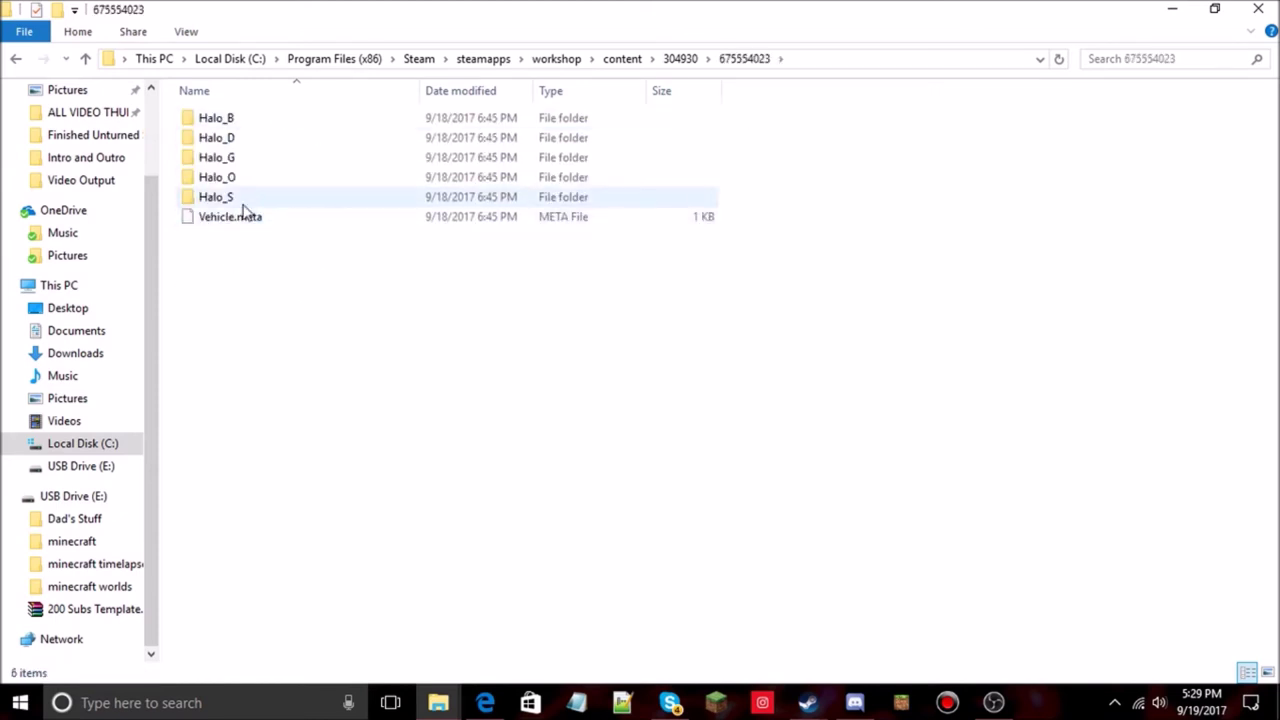
click(15, 58)
double_click(257, 127)
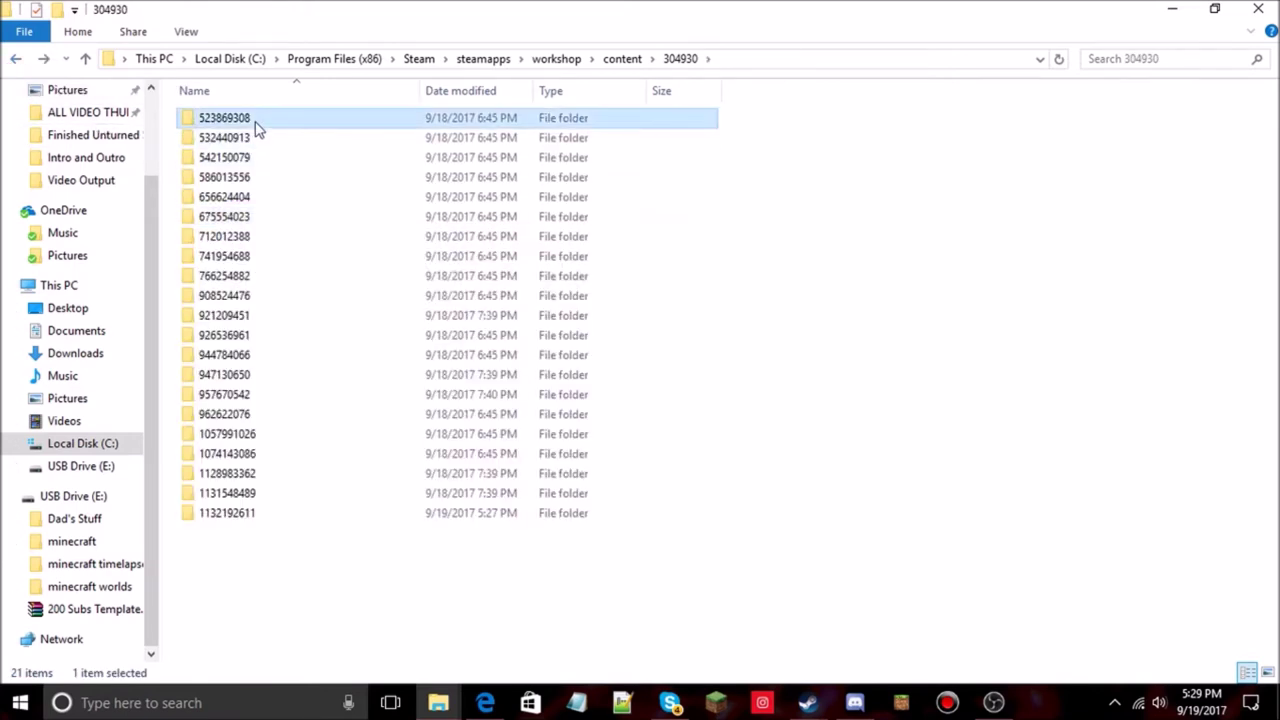
click(20, 63)
double_click(225, 140)
click(18, 63)
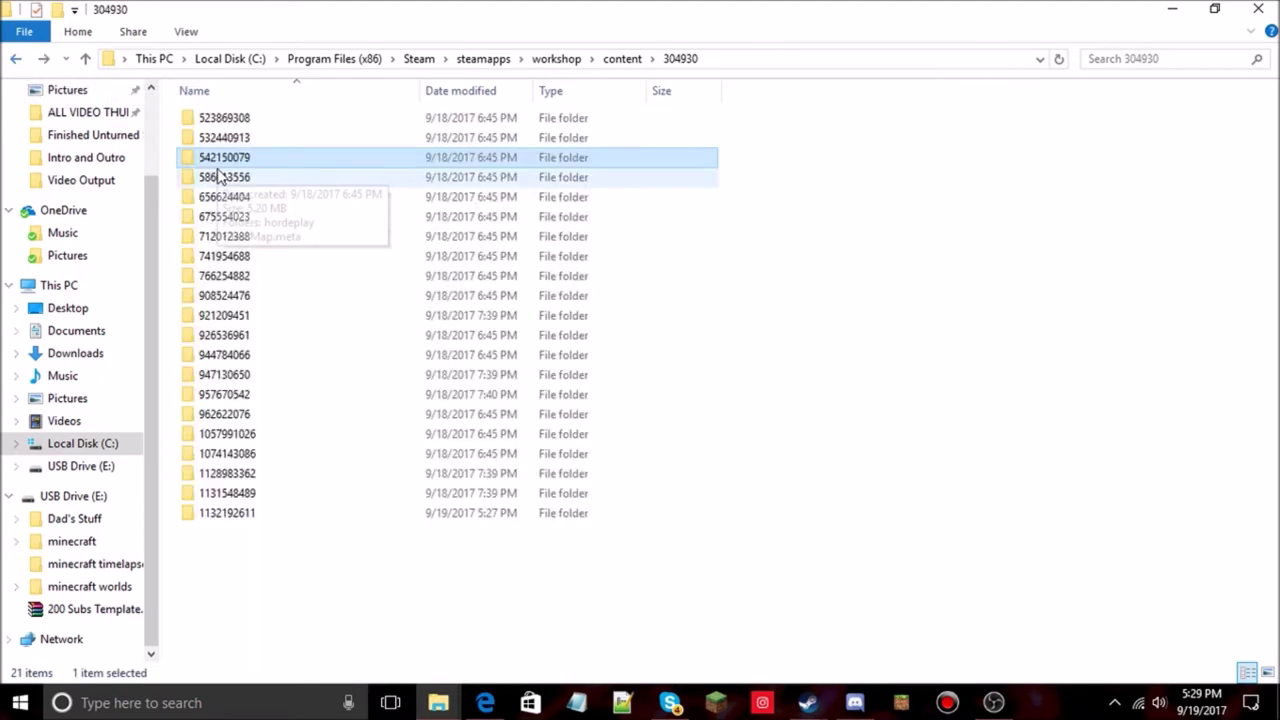
double_click(228, 138)
click(18, 60)
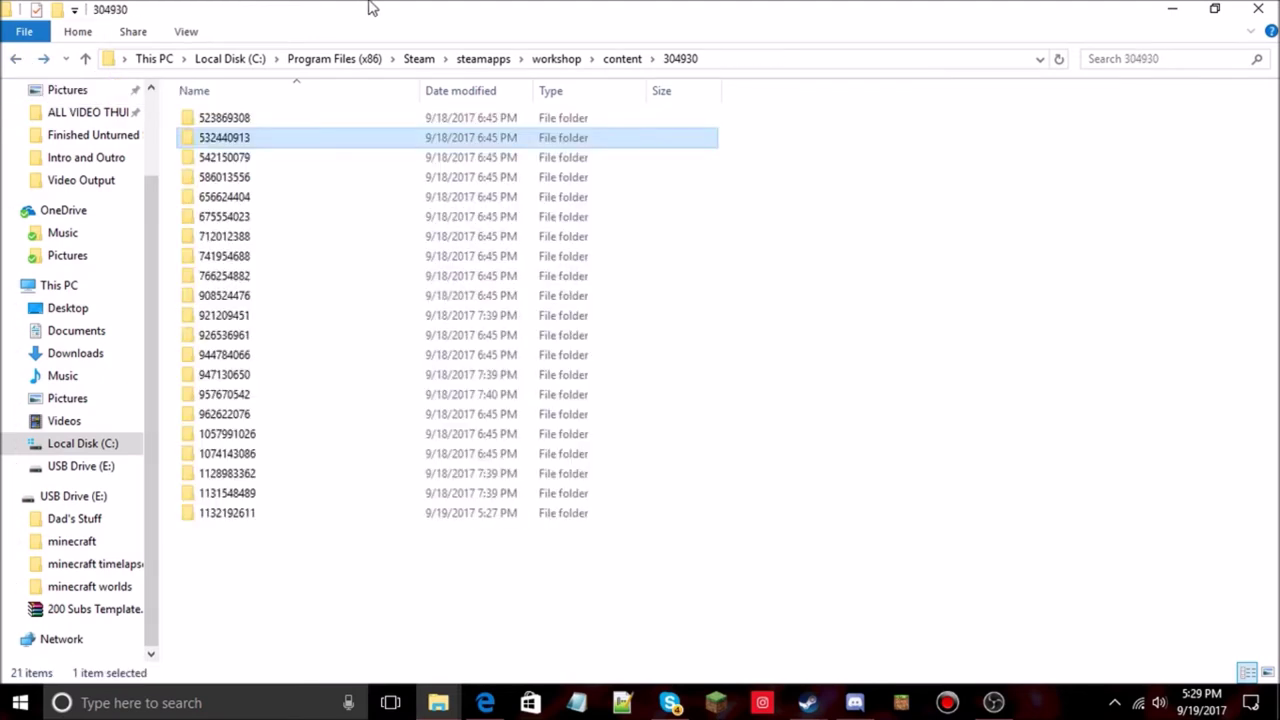
click(478, 620)
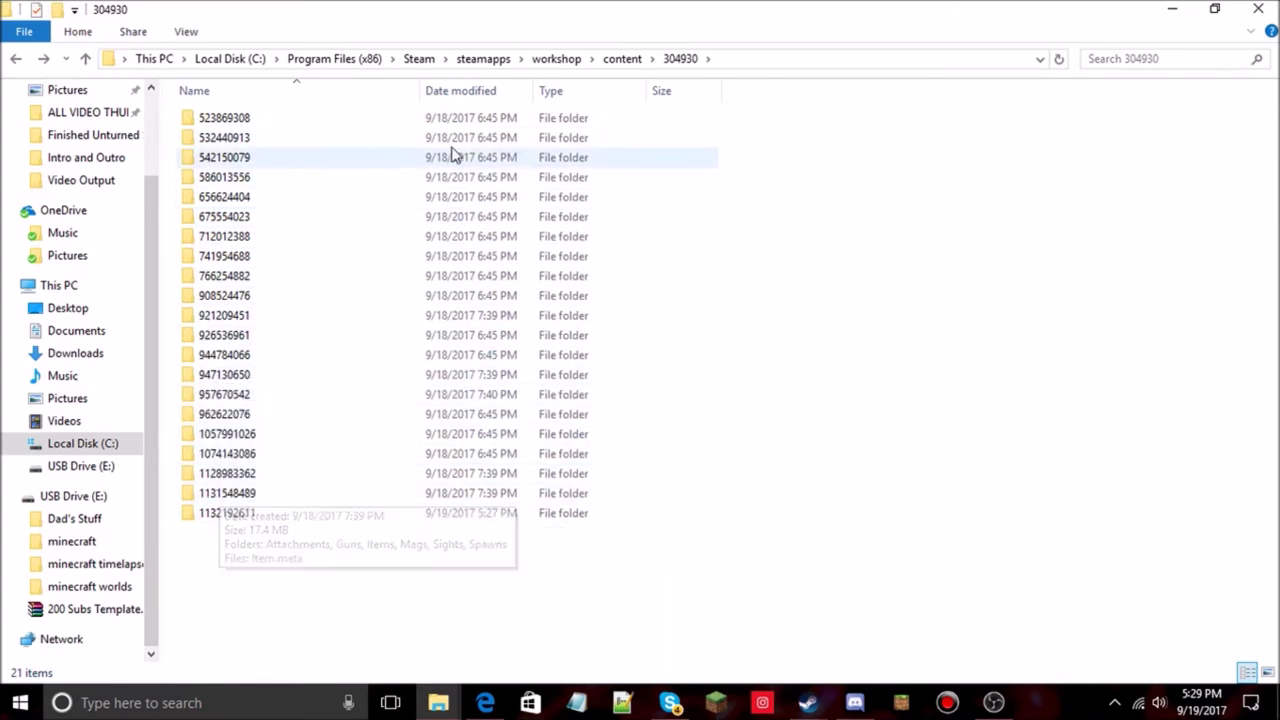
mouse_move(228, 150)
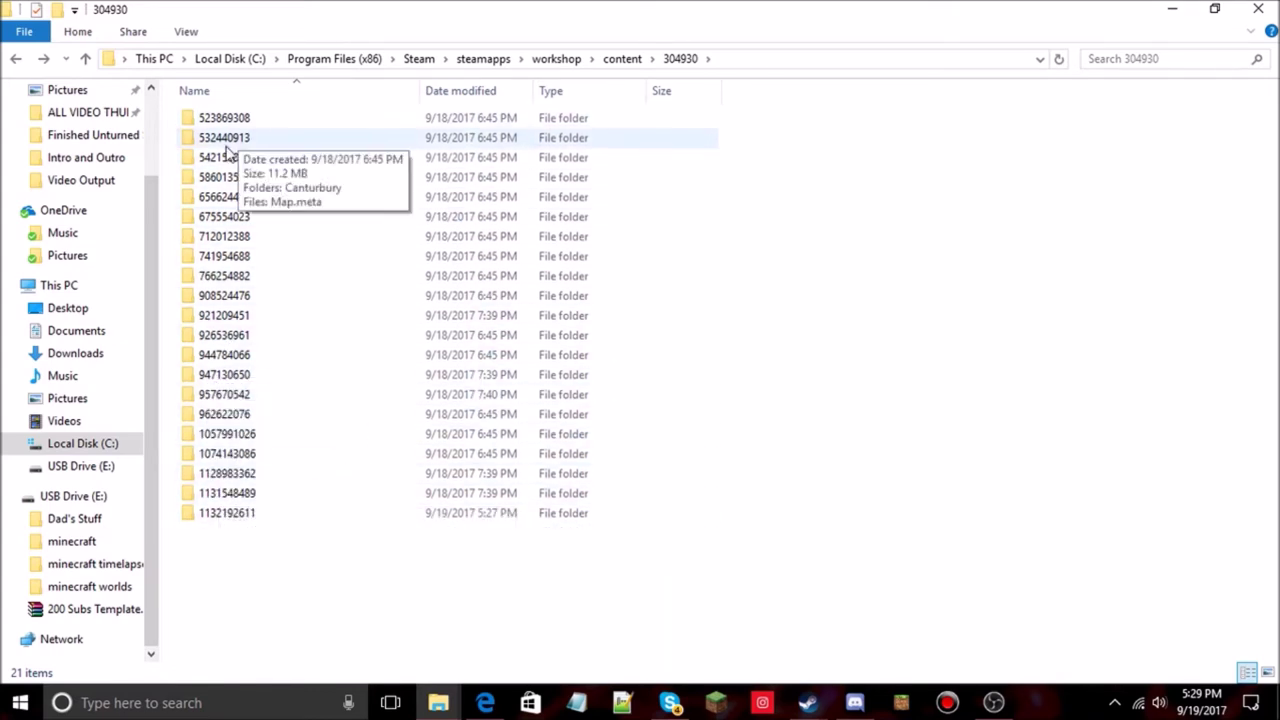
click(465, 91)
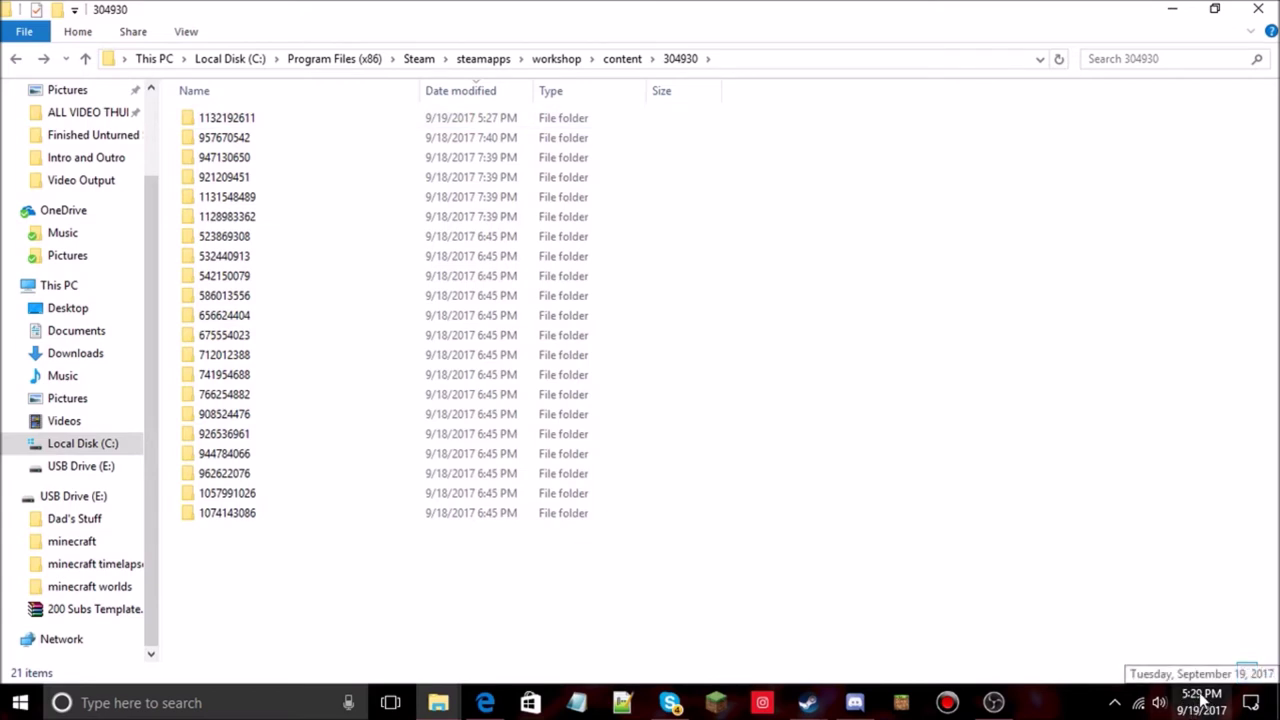
double_click(458, 120)
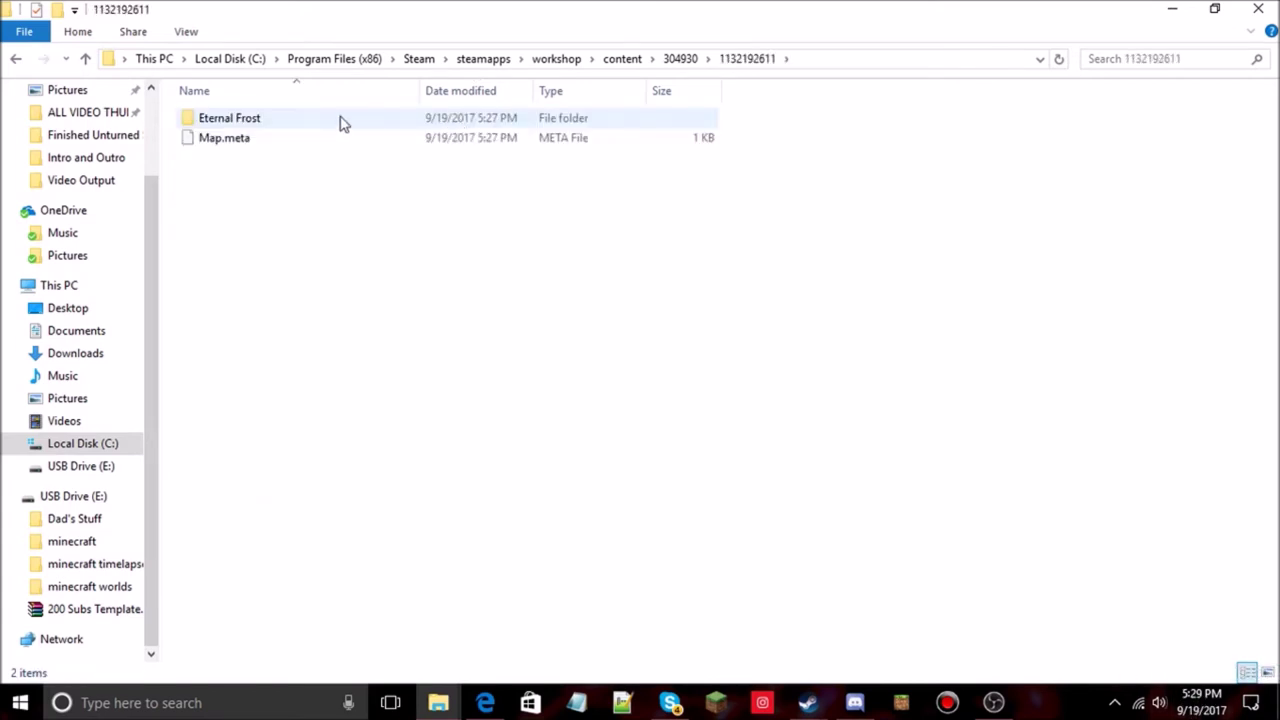
click(15, 59)
click(268, 118)
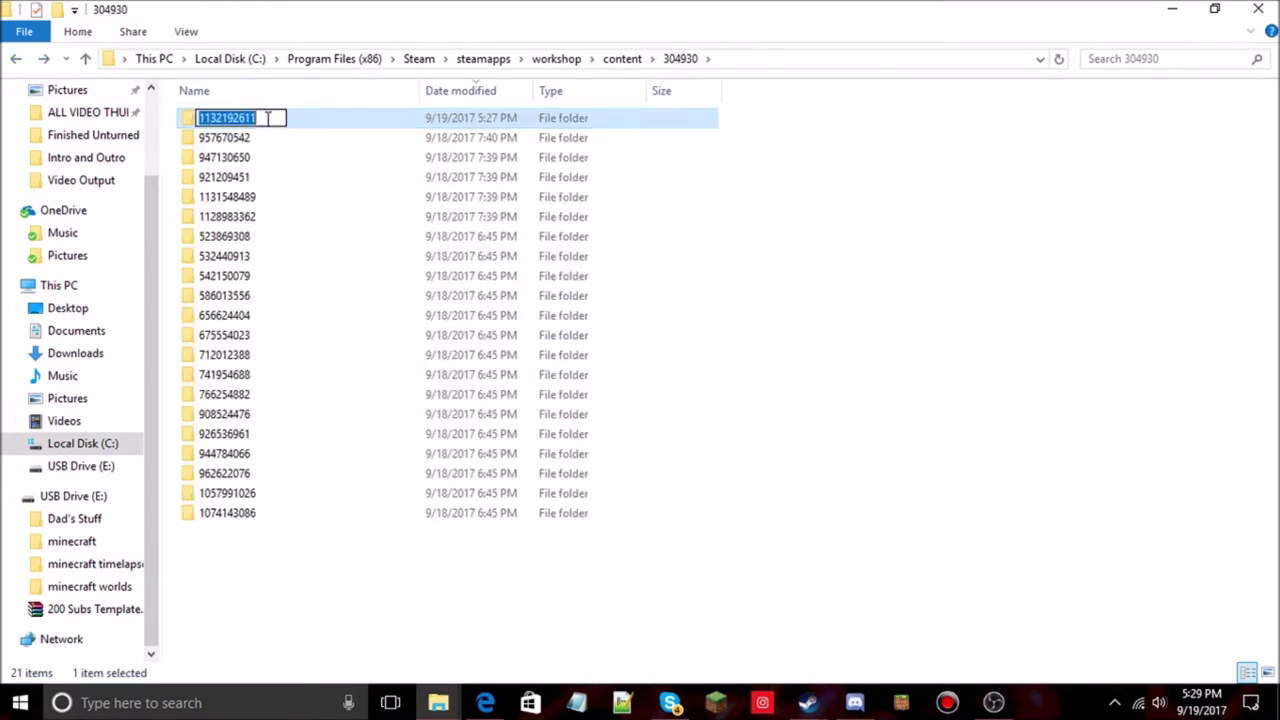
key(Escape)
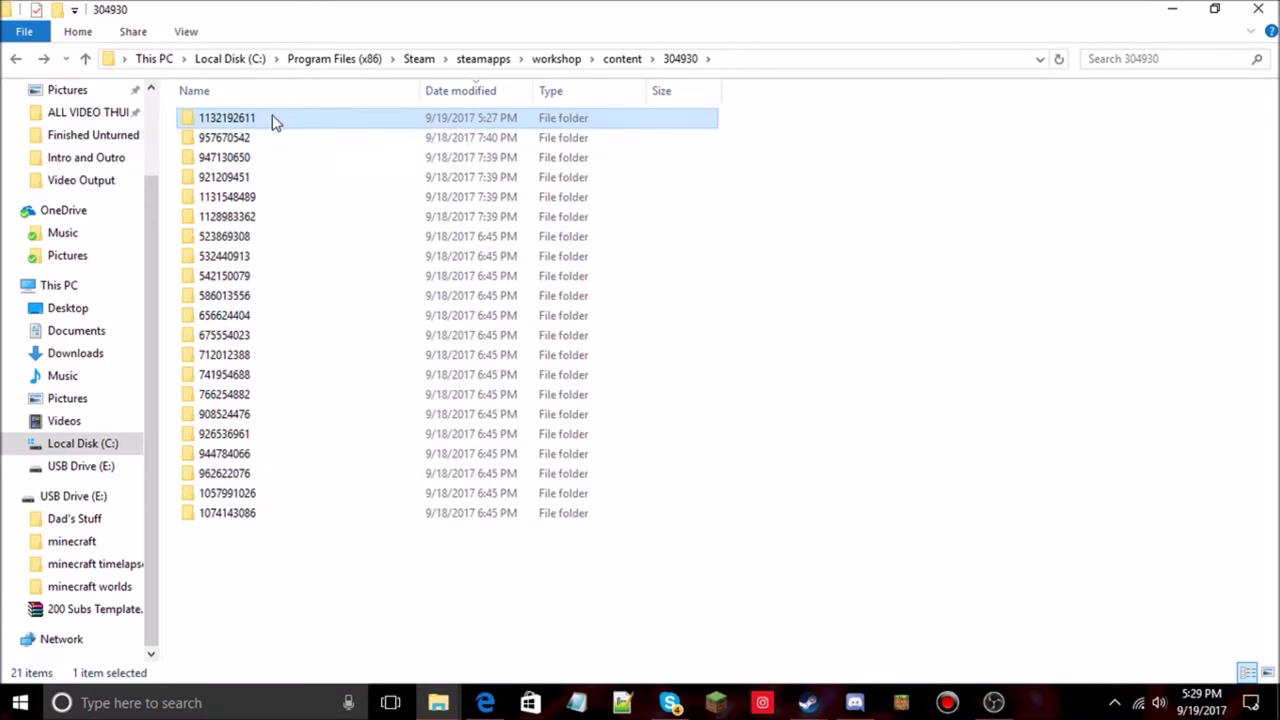
right_click(271, 117)
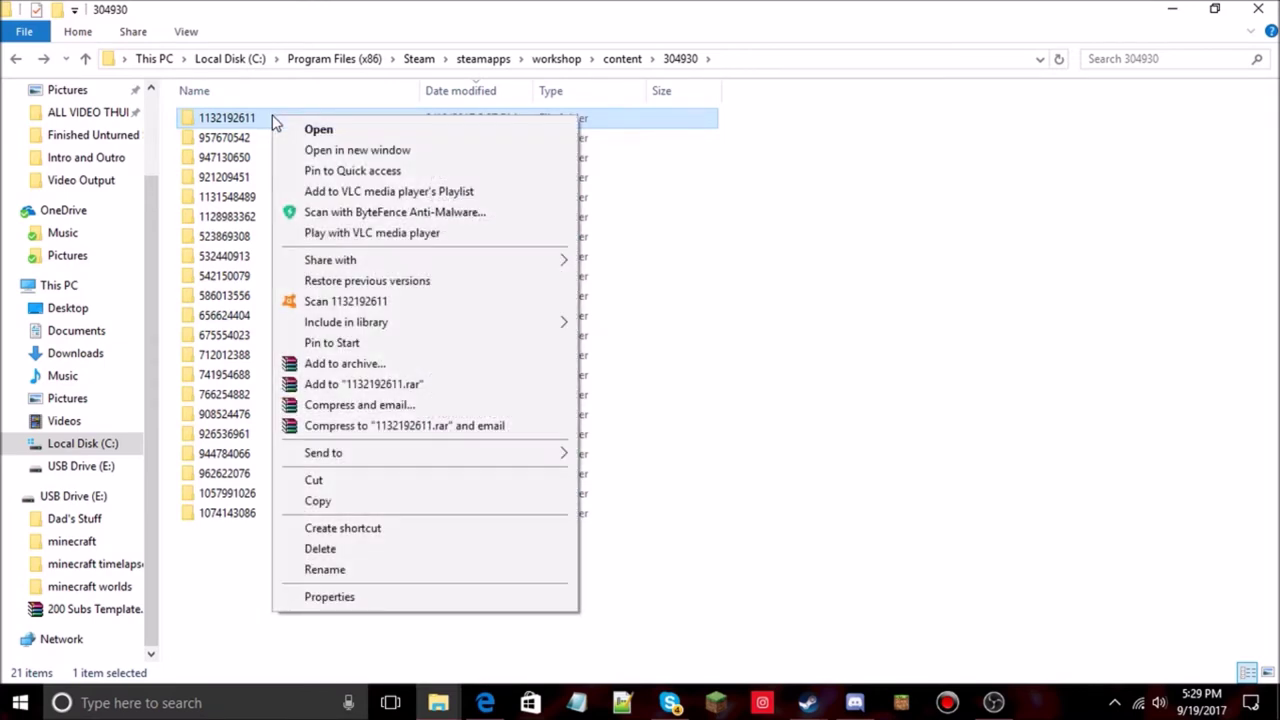
click(316, 500)
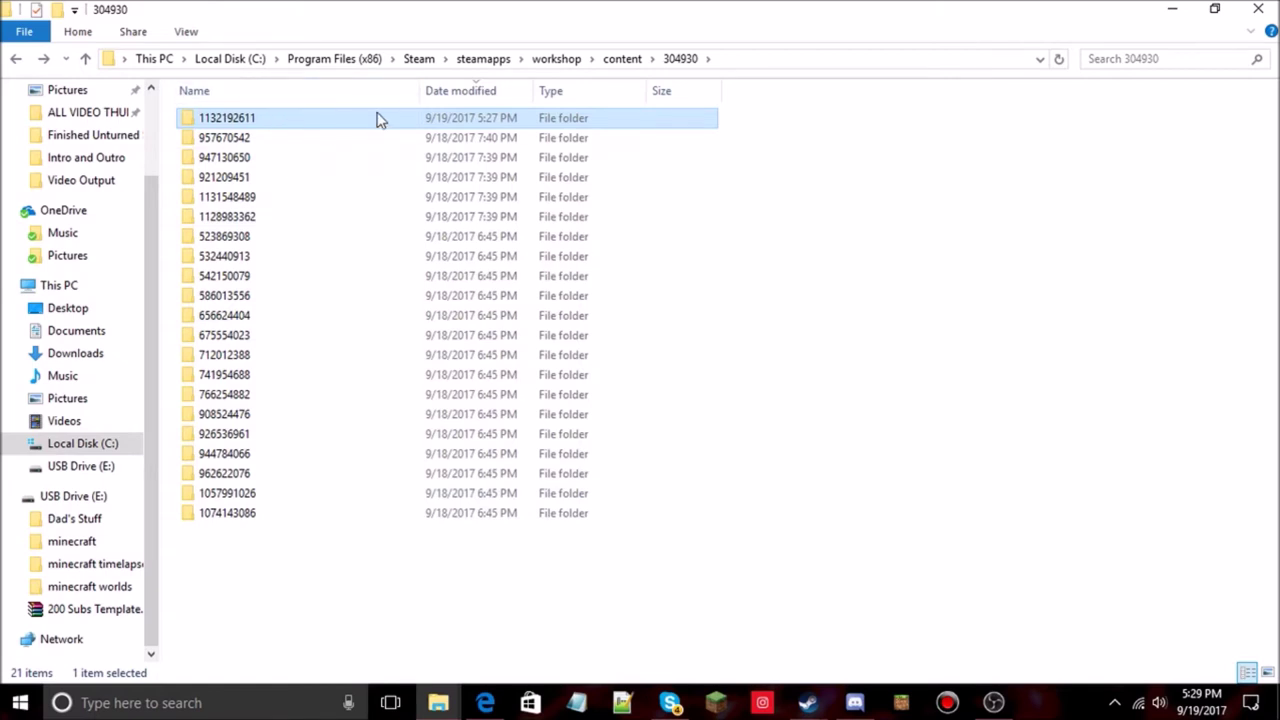
Go from steamapps through common\Unturned to the Servers\server folder
click(502, 60)
double_click(251, 120)
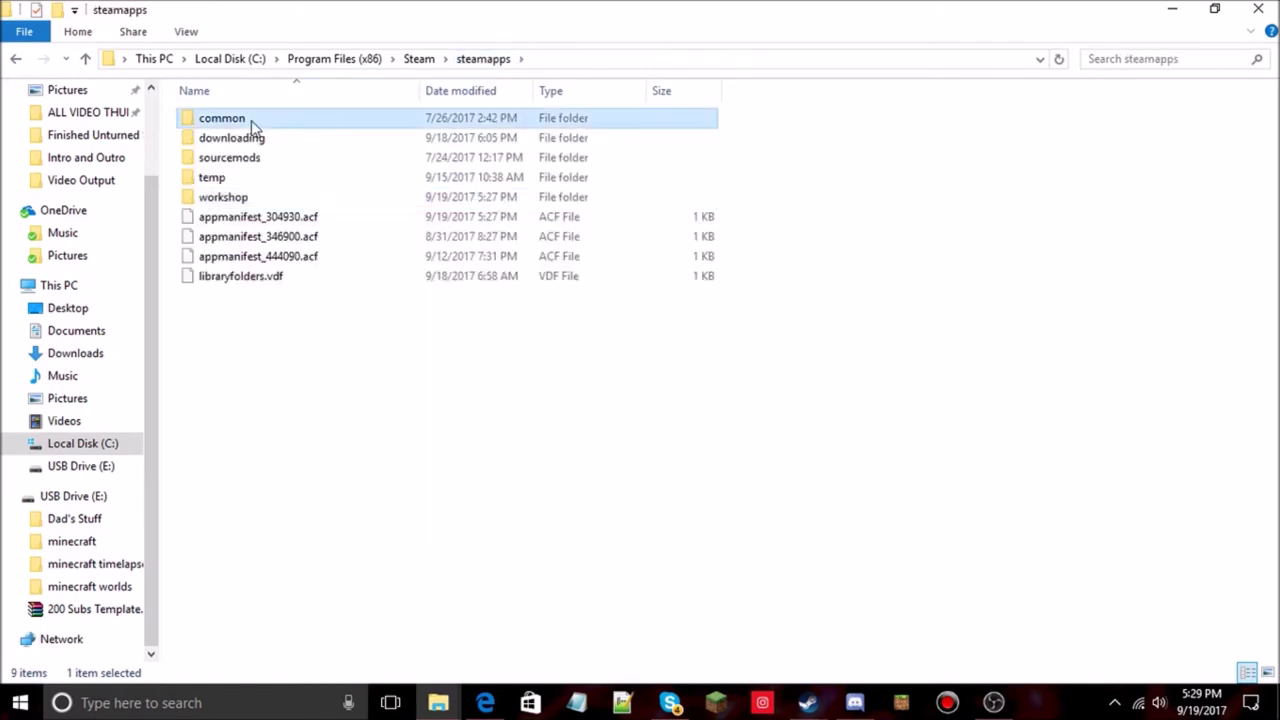
double_click(240, 164)
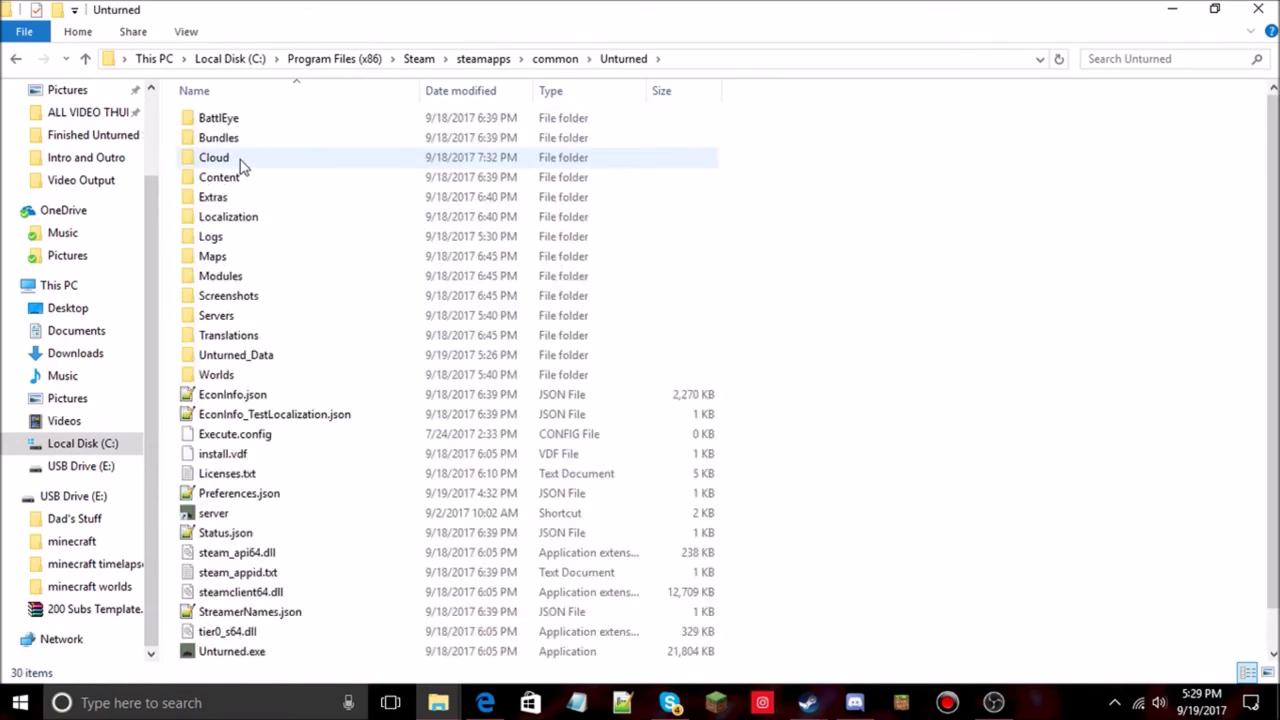
double_click(237, 257)
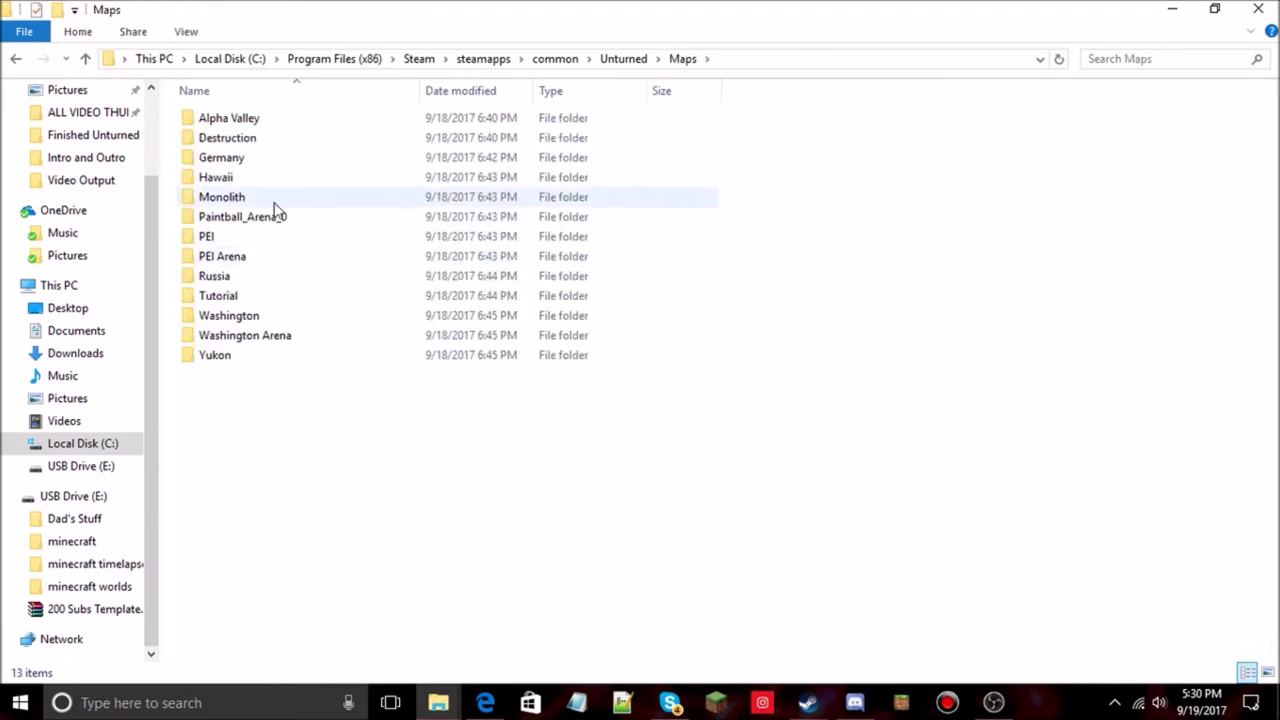
click(16, 58)
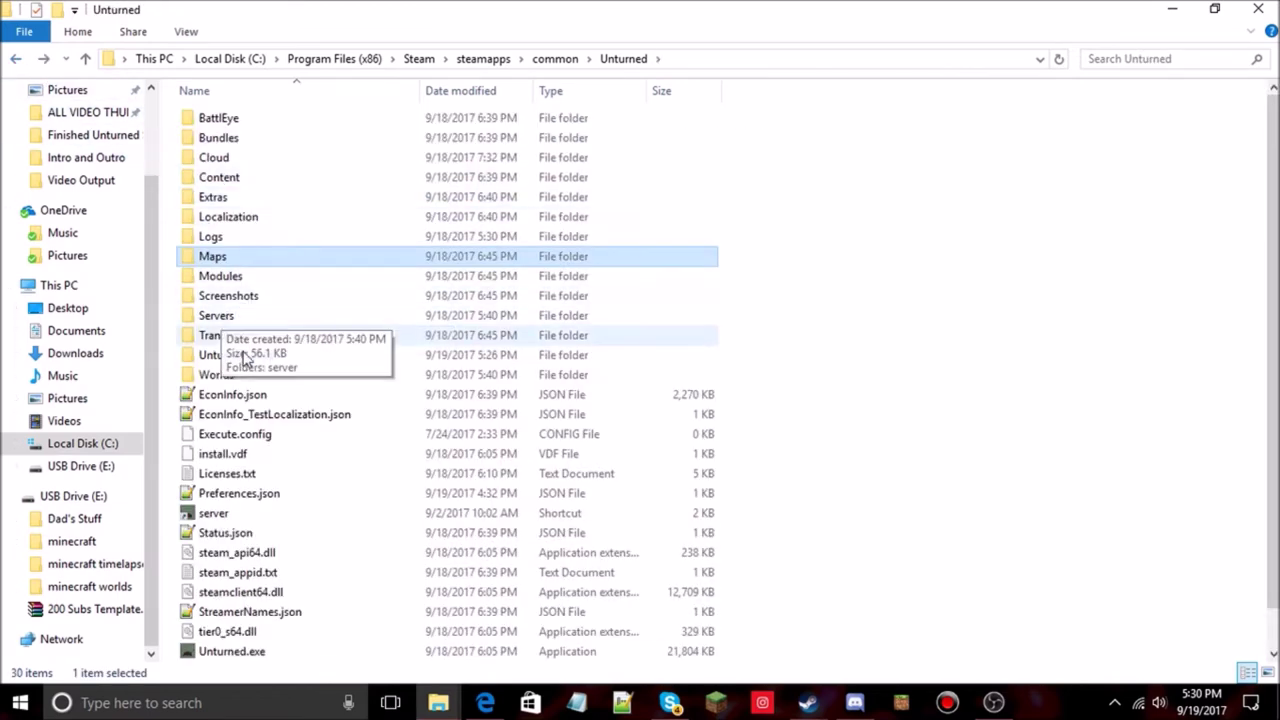
double_click(229, 315)
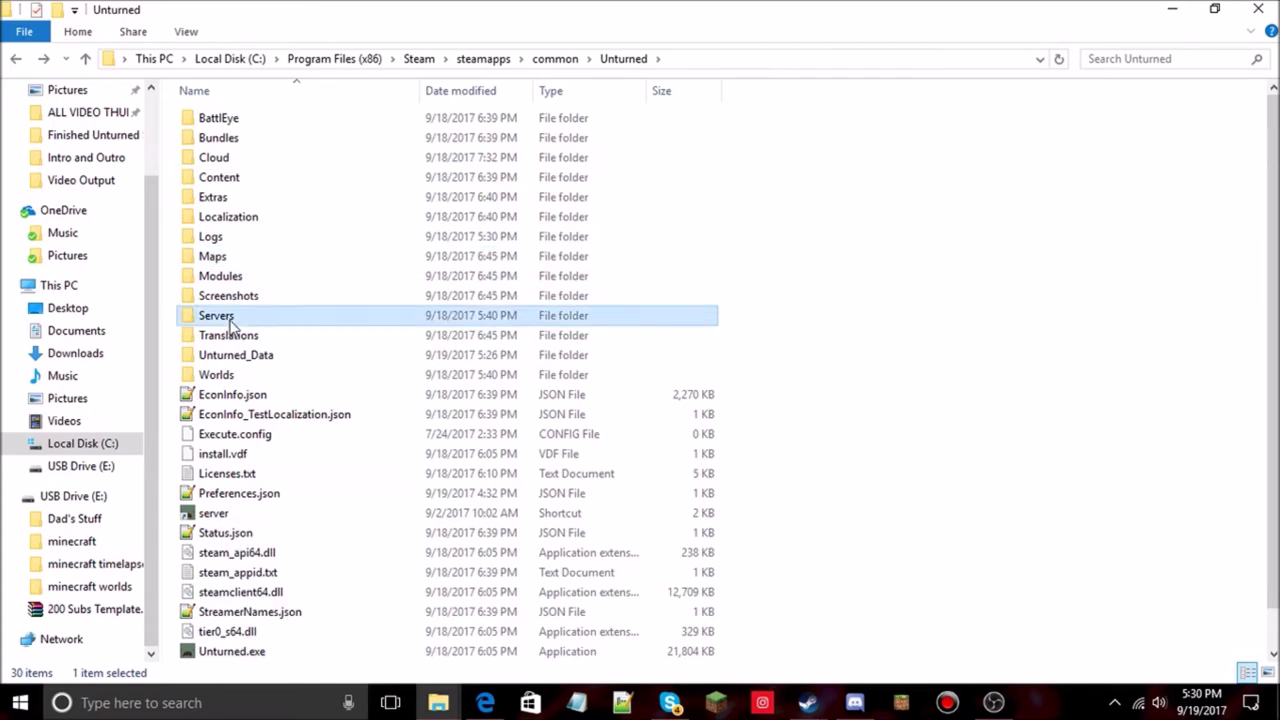
double_click(234, 121)
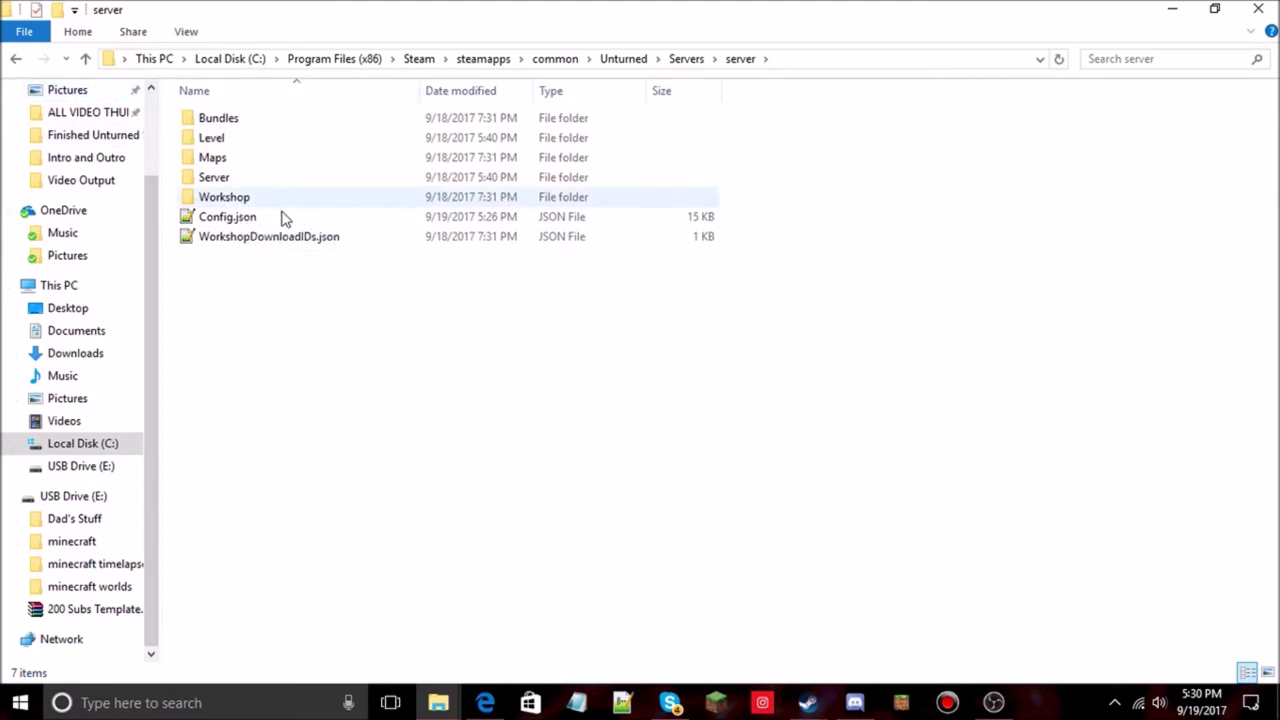
double_click(255, 201)
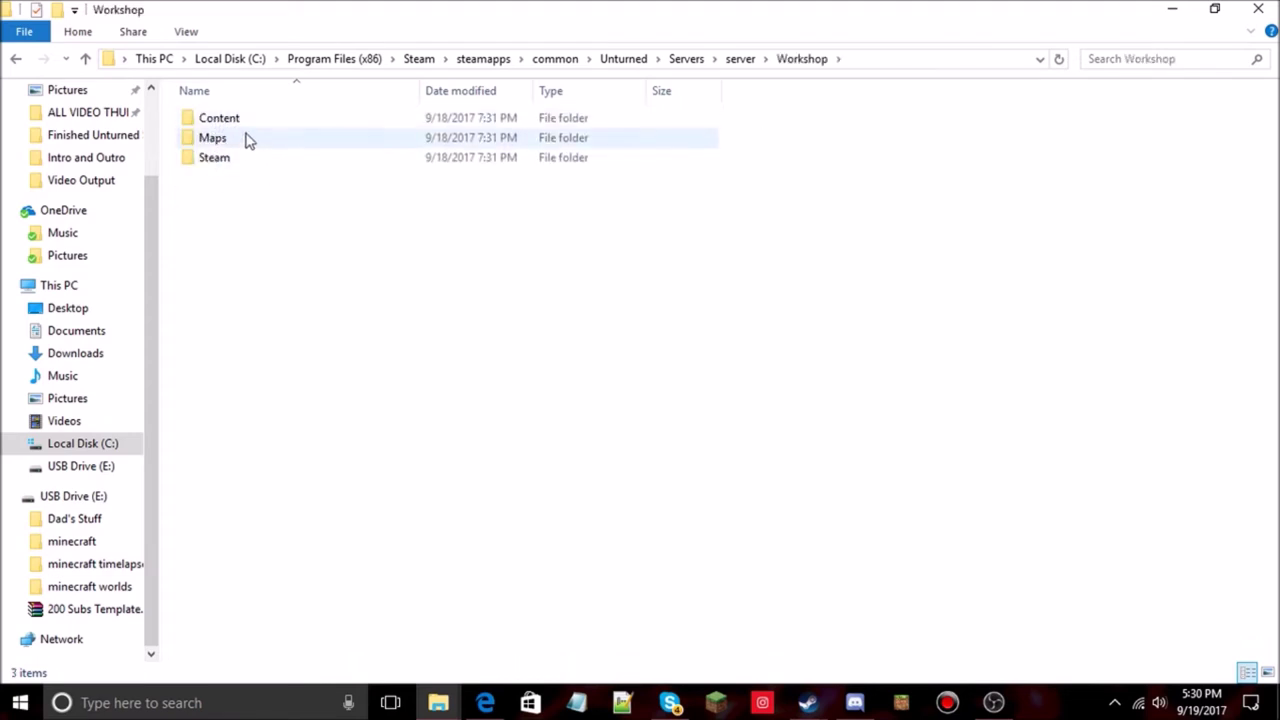
double_click(325, 140)
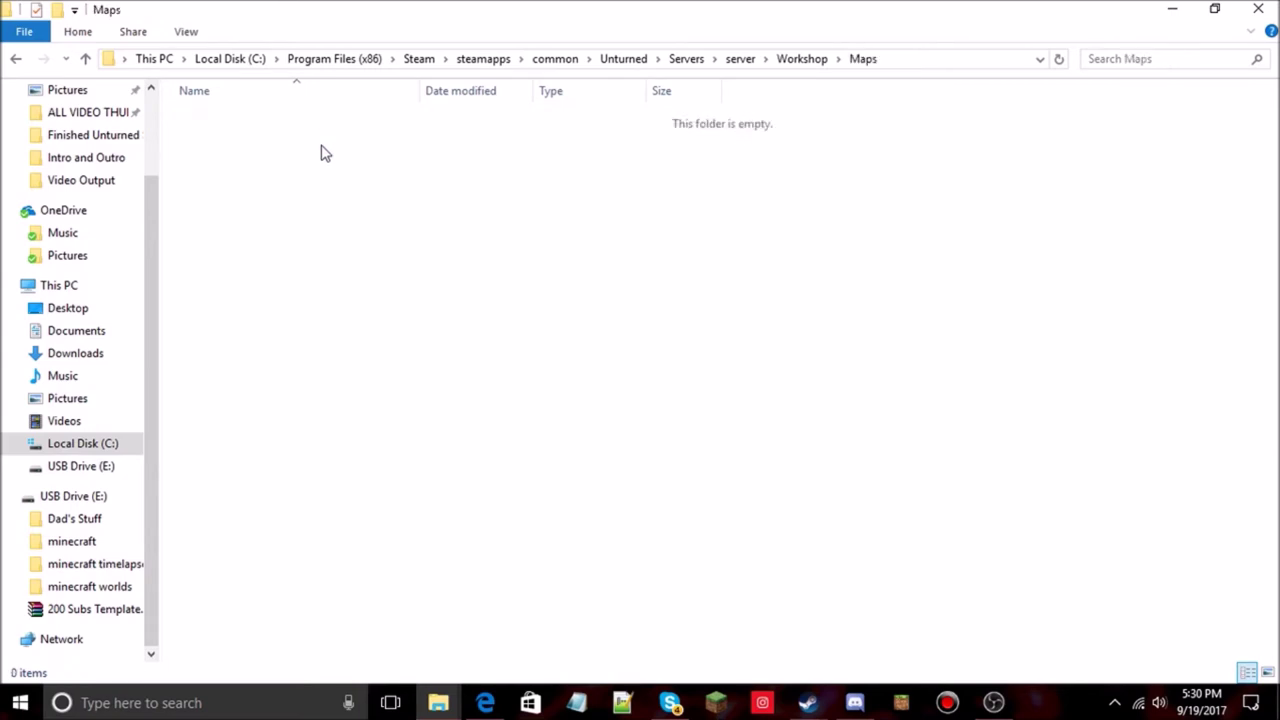
key(ctrl+v)
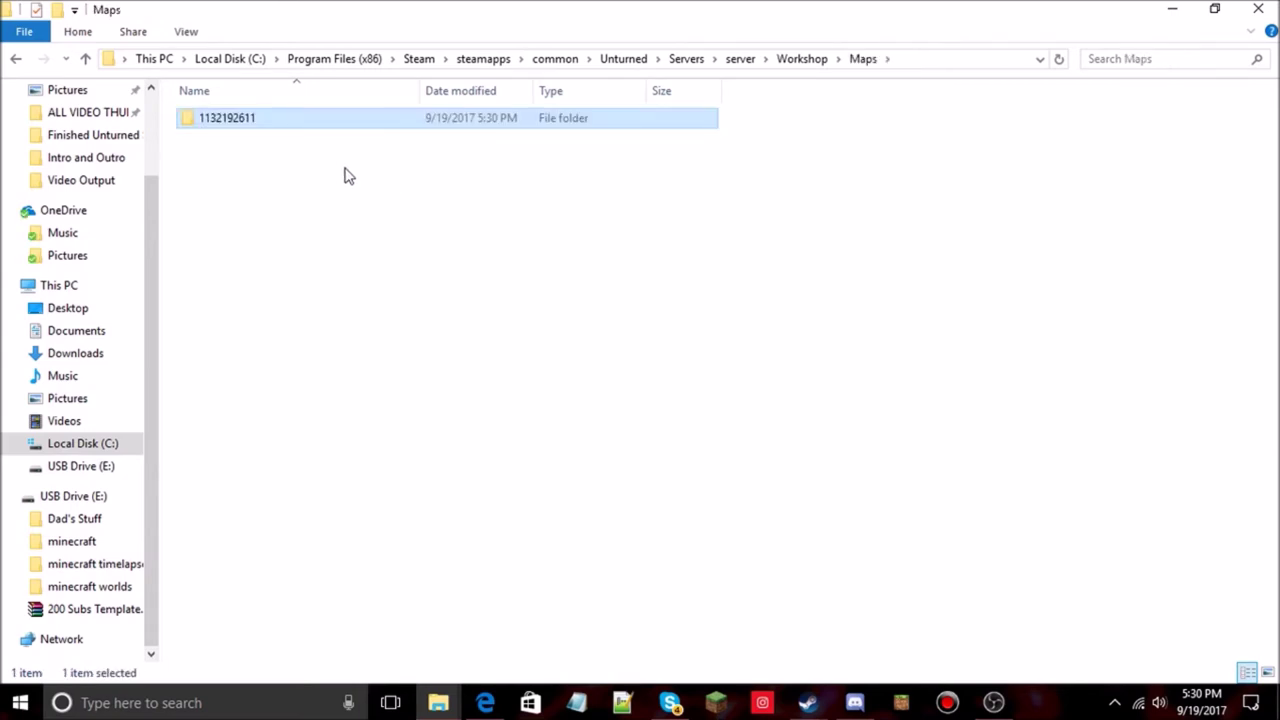
double_click(277, 122)
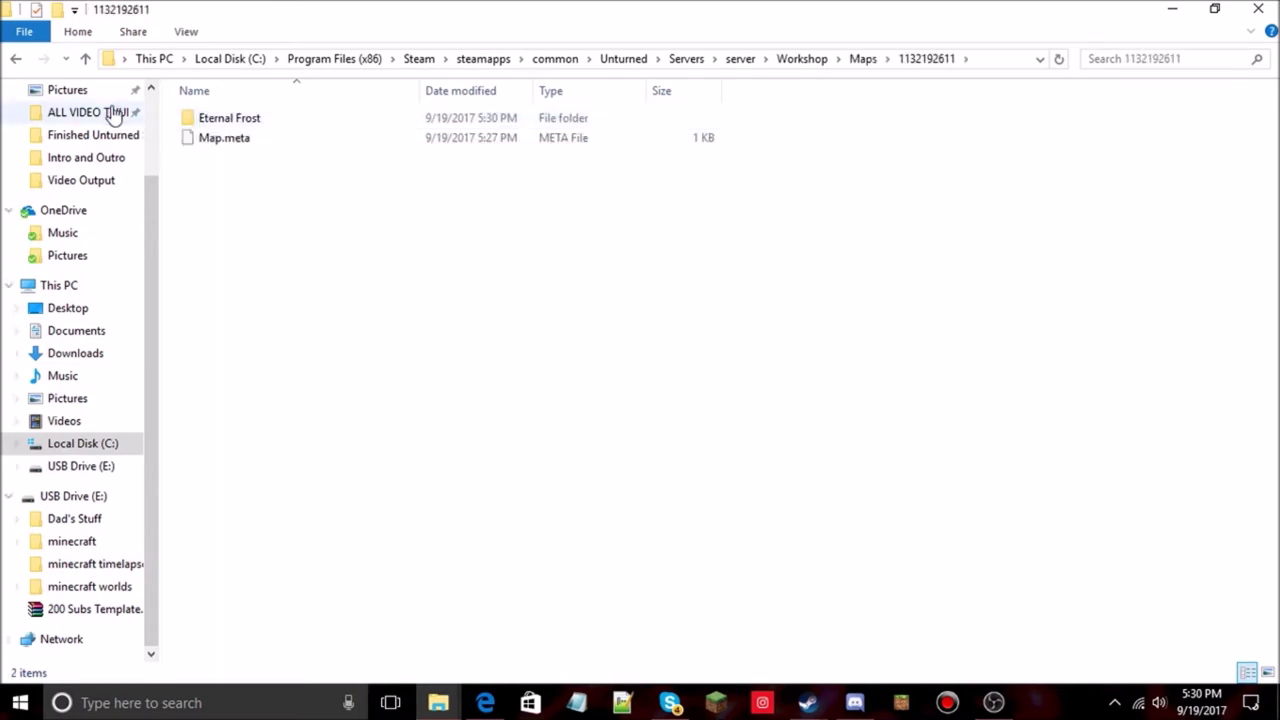
right_click(228, 122)
click(323, 593)
key(ctrl+c)
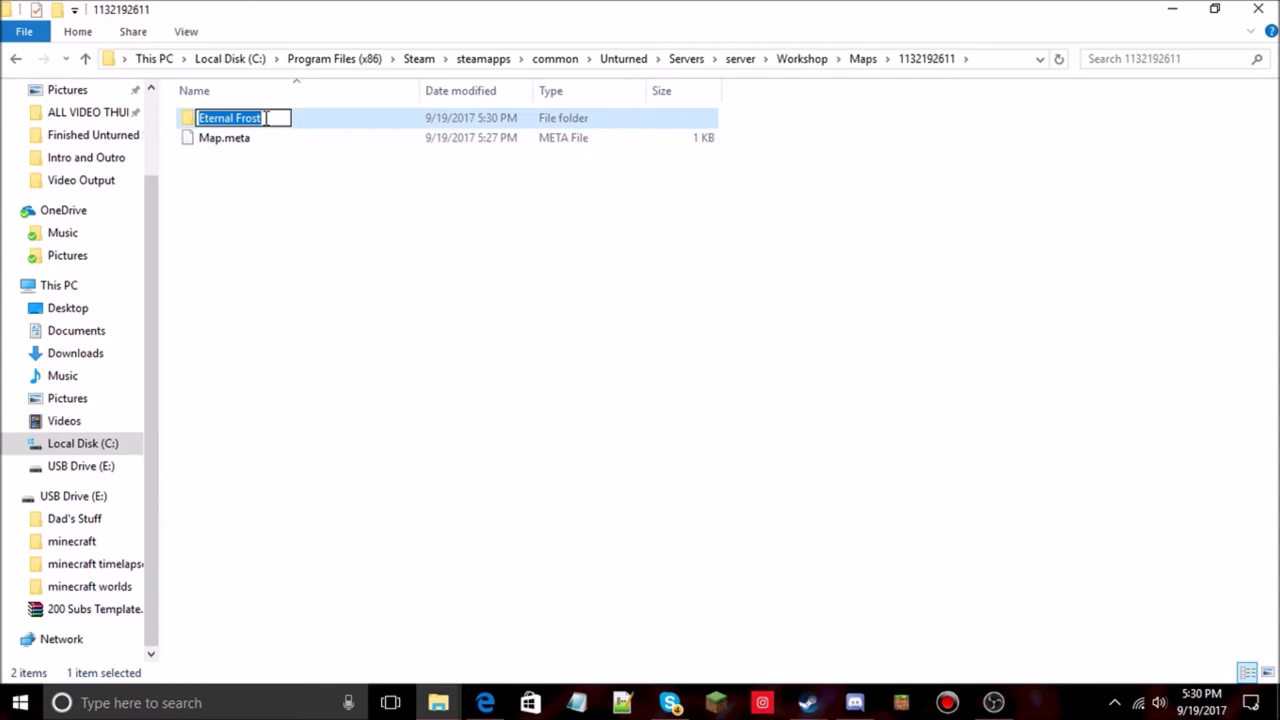
click(307, 210)
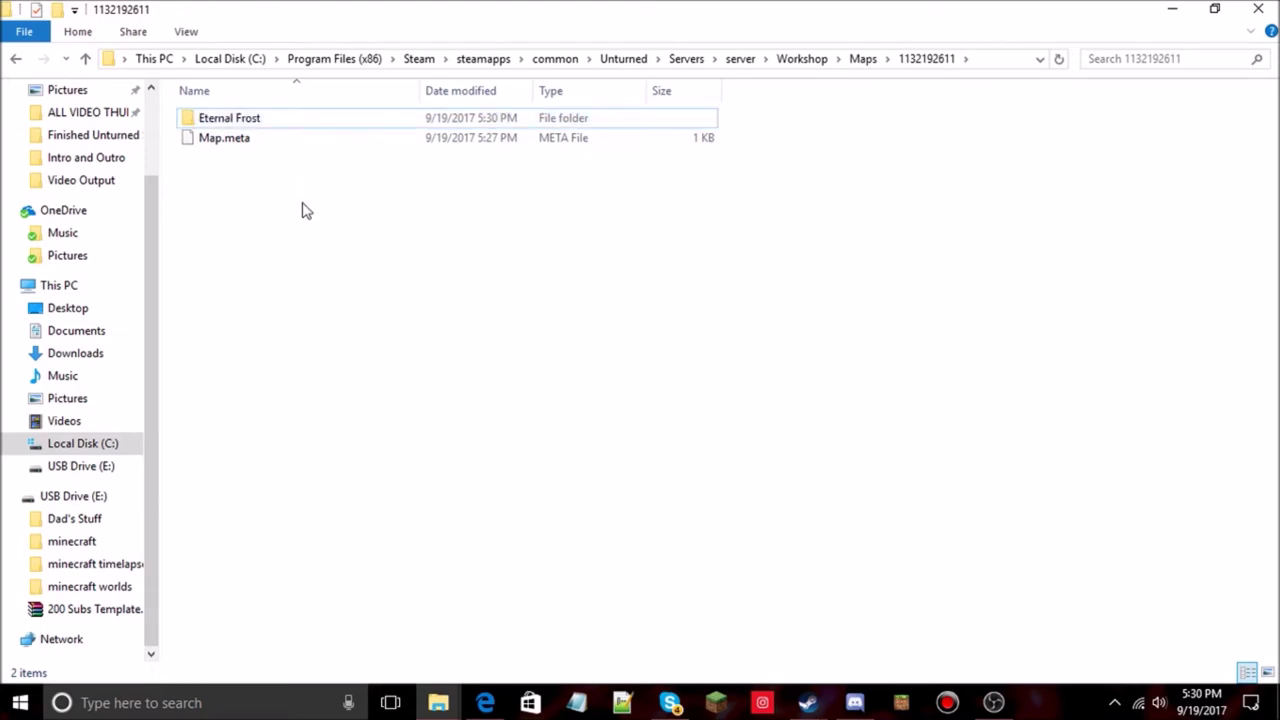
Return to the server folder and open its Server subfolder containing Commands.dat
click(22, 64)
click(22, 64)
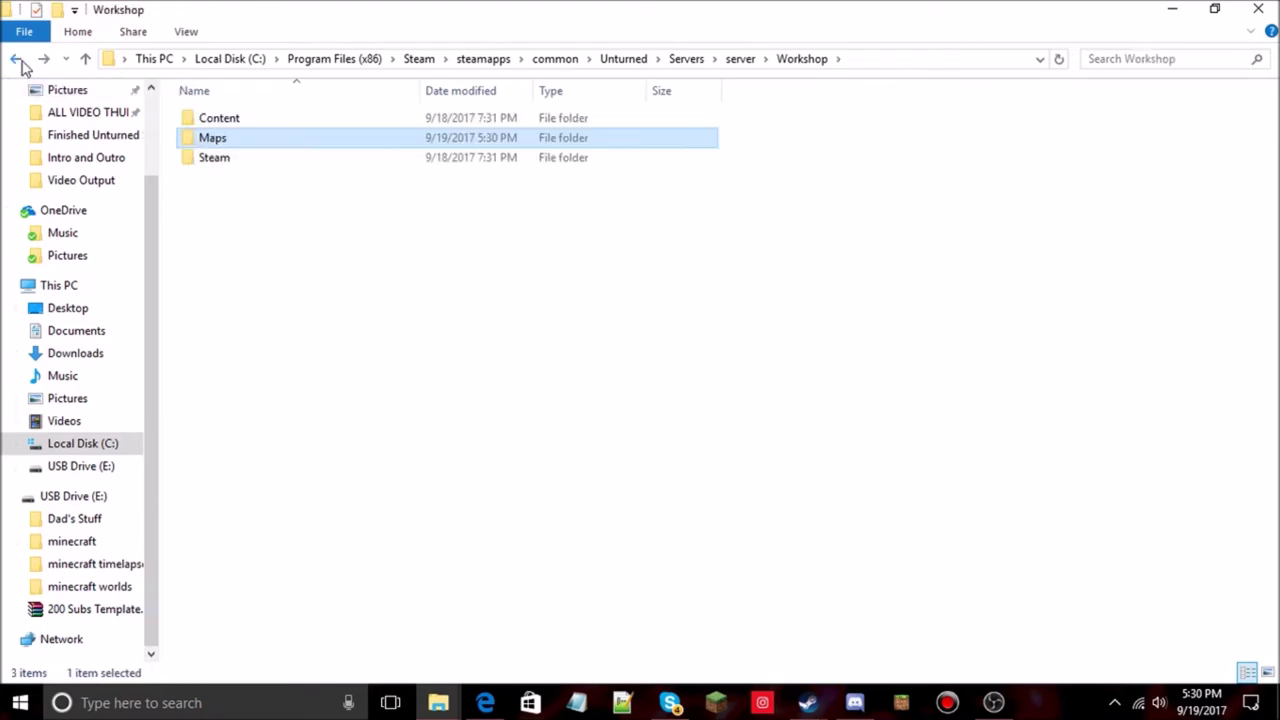
click(22, 64)
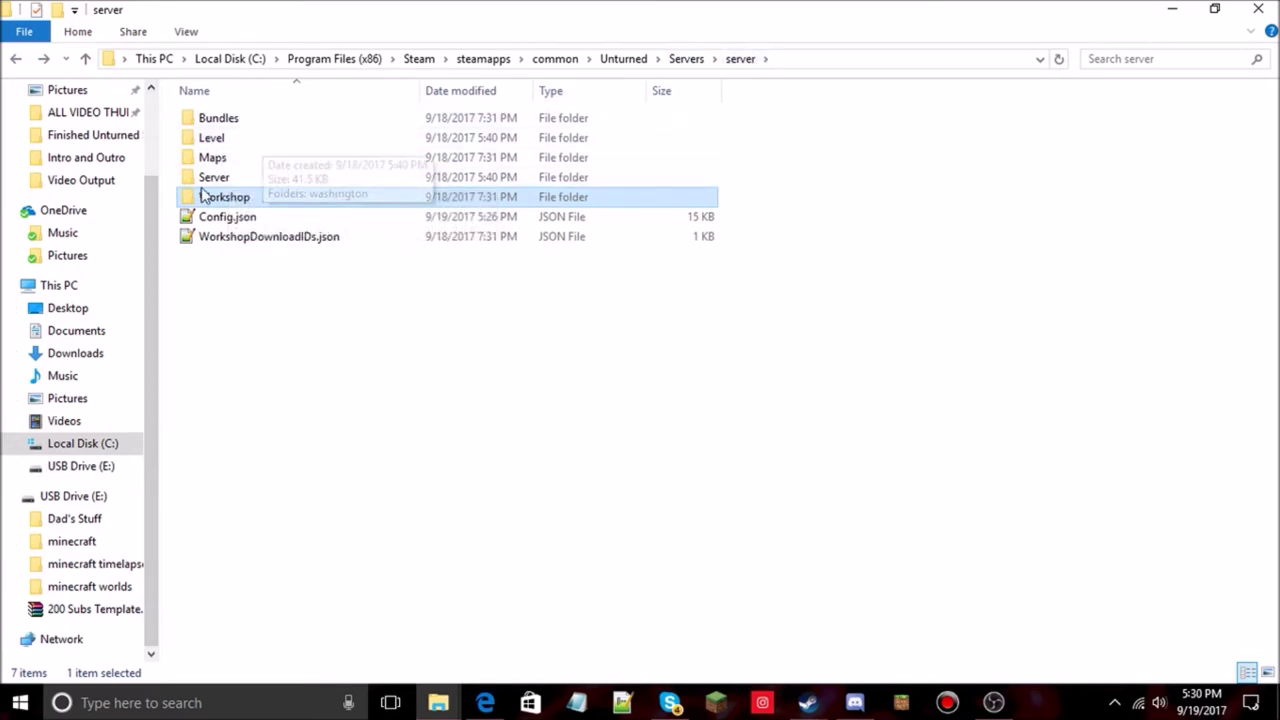
click(235, 177)
double_click(235, 177)
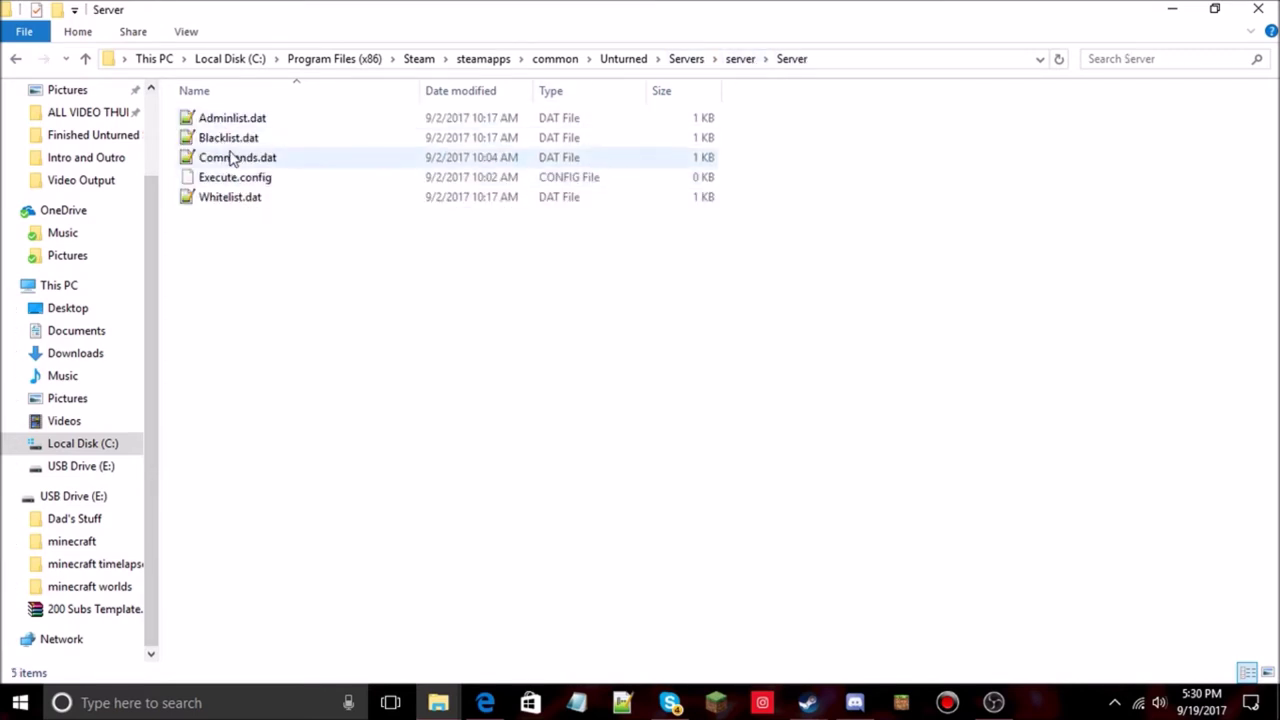
Change Commands.dat to read 'map Eternal Frost' instead of washington and save it
double_click(305, 160)
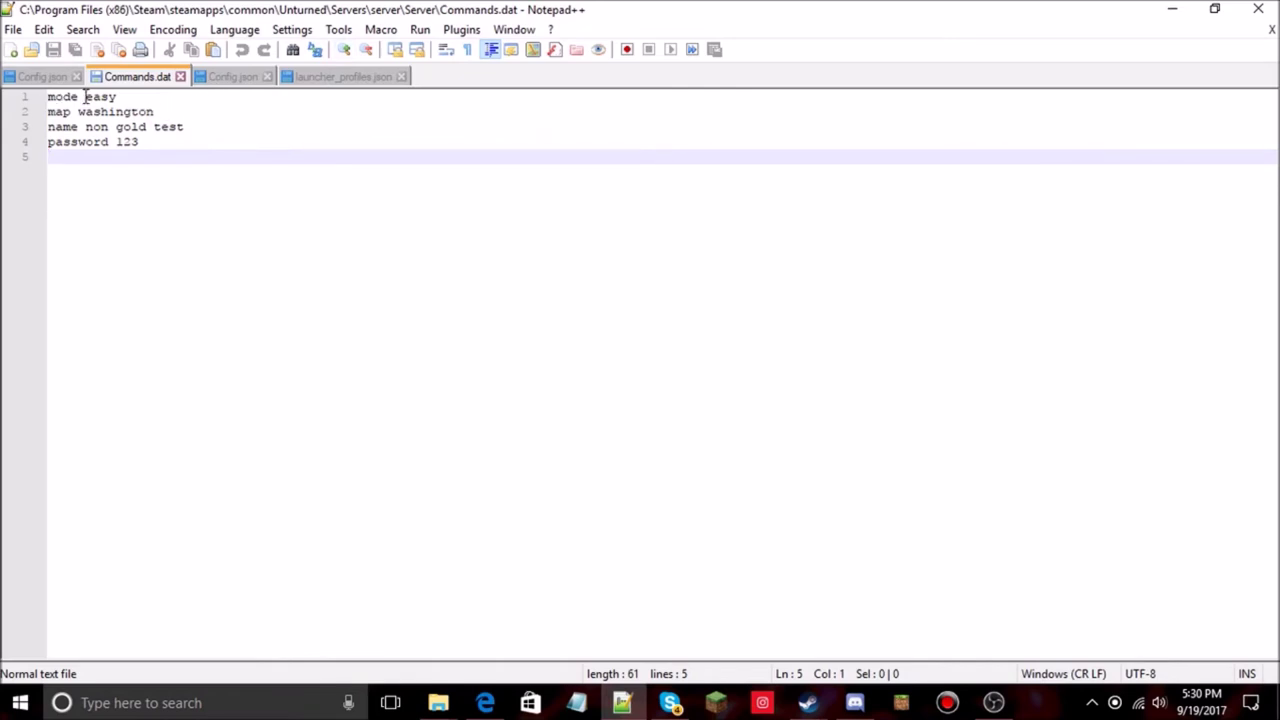
drag(157, 111, 80, 115)
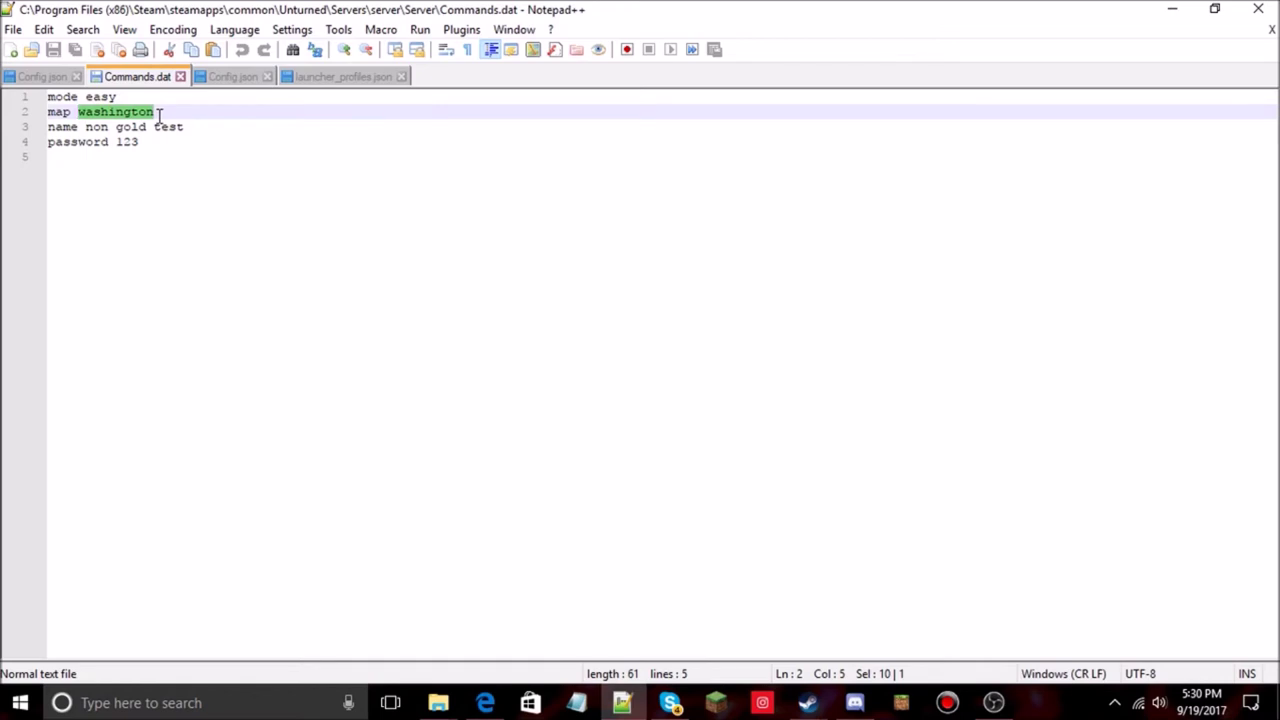
text(washington)
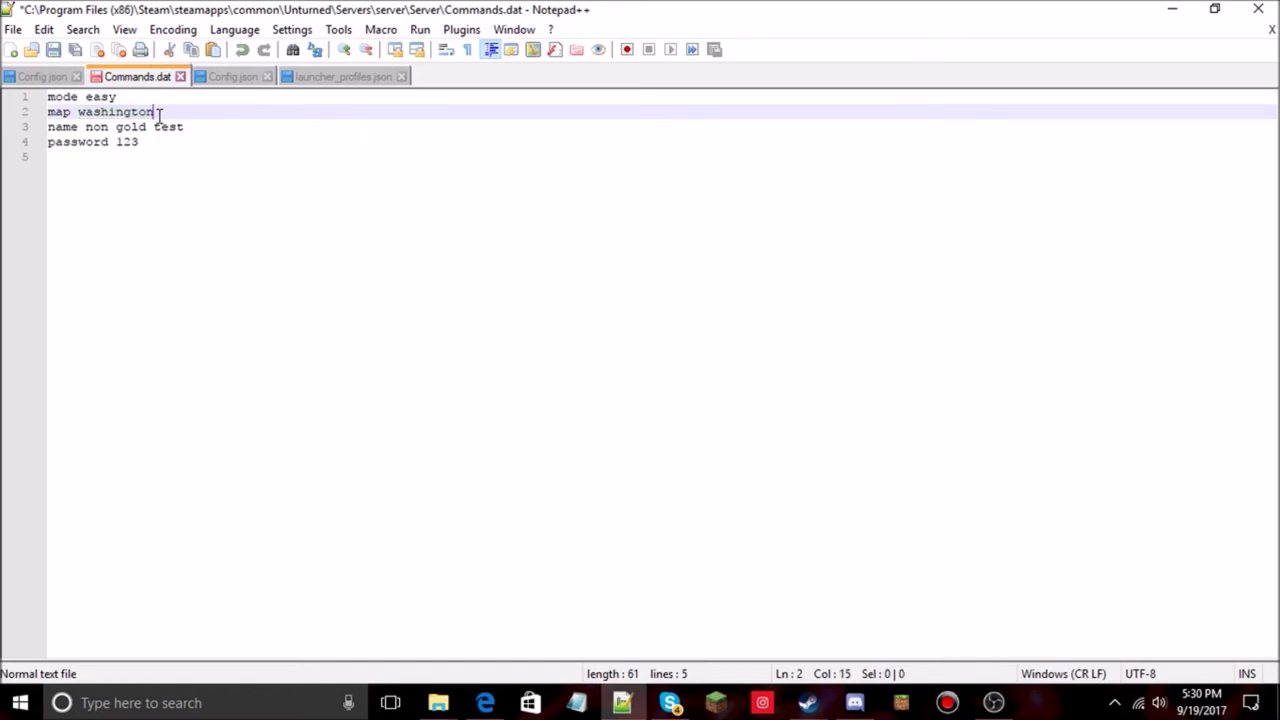
key(ctrl+a)
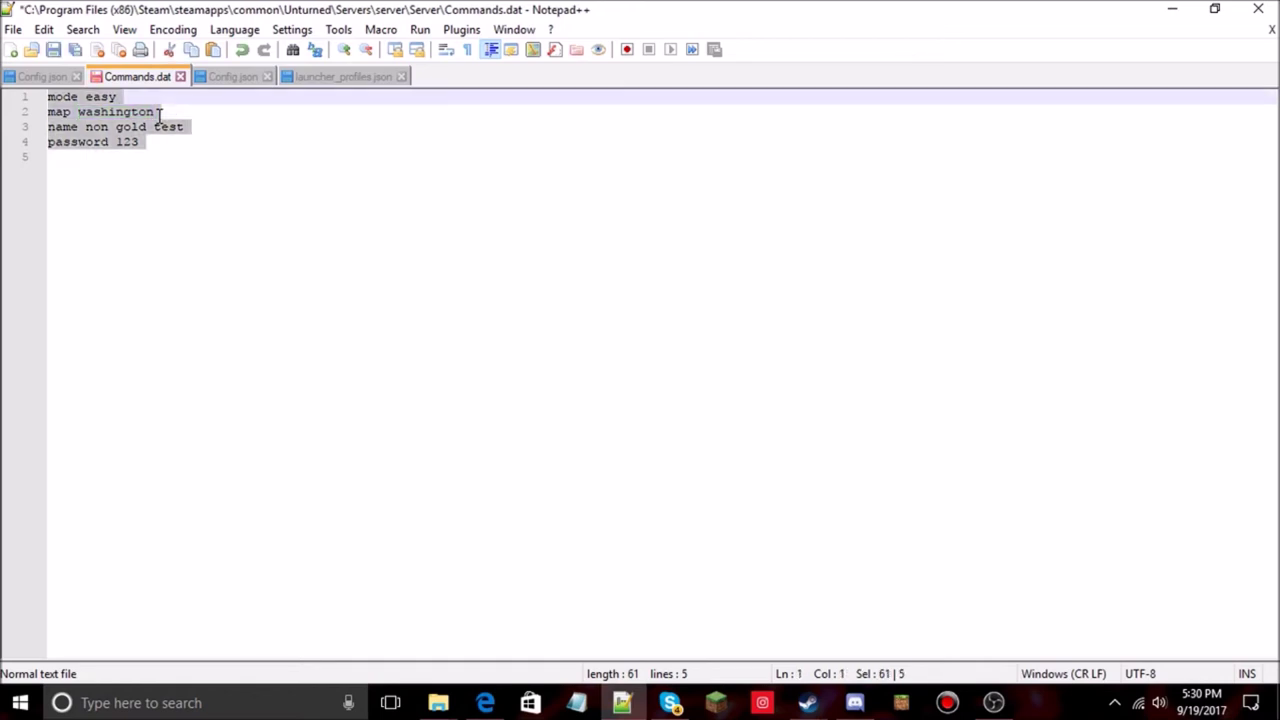
click(160, 112)
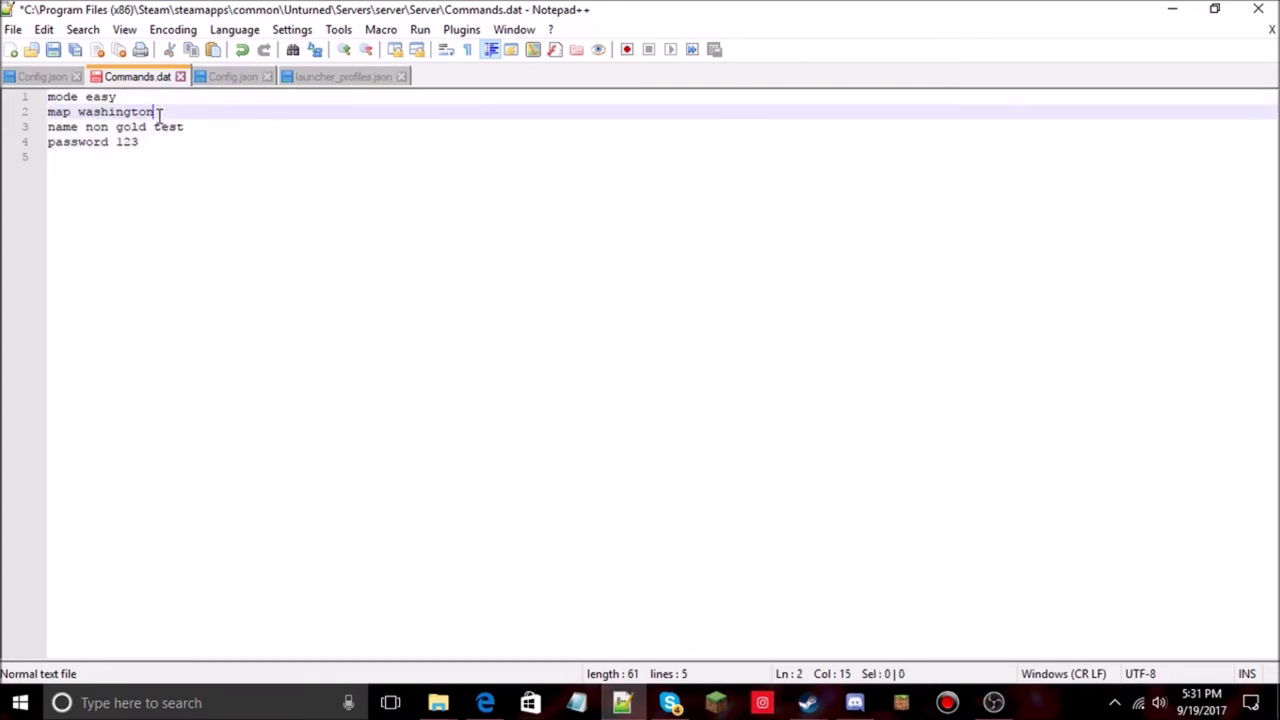
double_click(160, 112)
key(ctrl+v)
key(ctrl+s)
Close Notepad++ and the File Explorer window
click(13, 29)
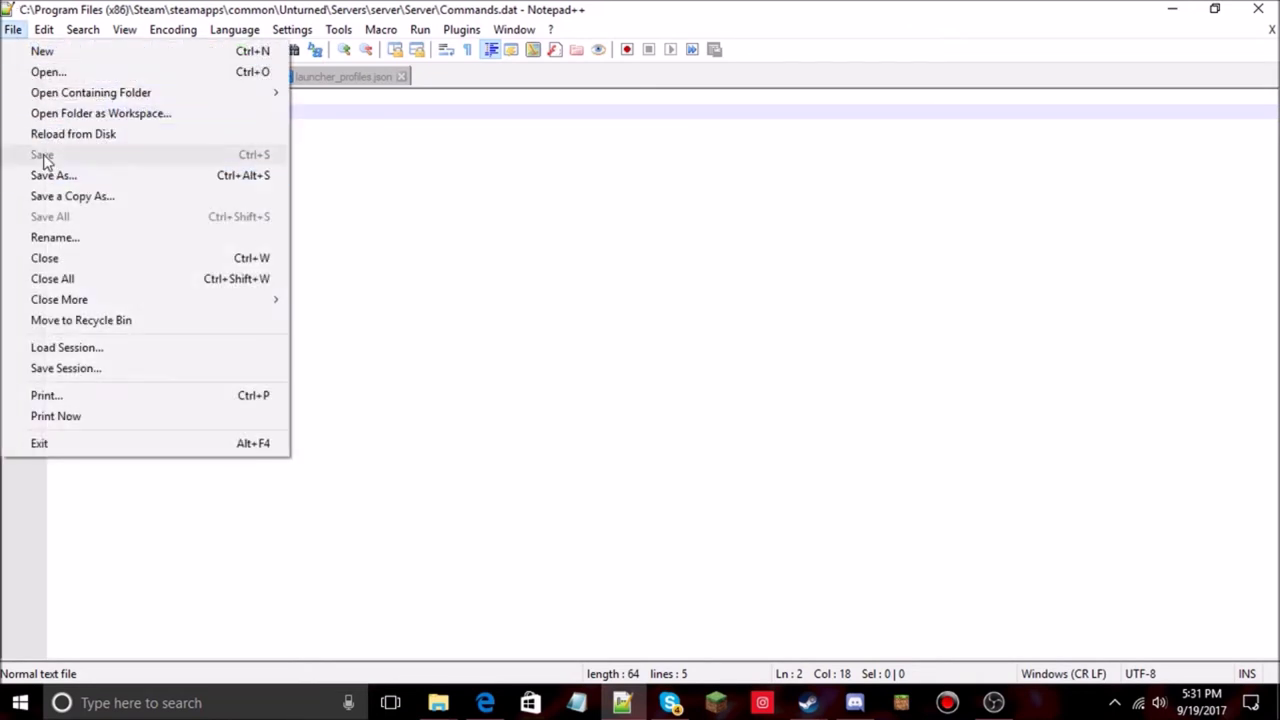
click(1258, 9)
click(1258, 9)
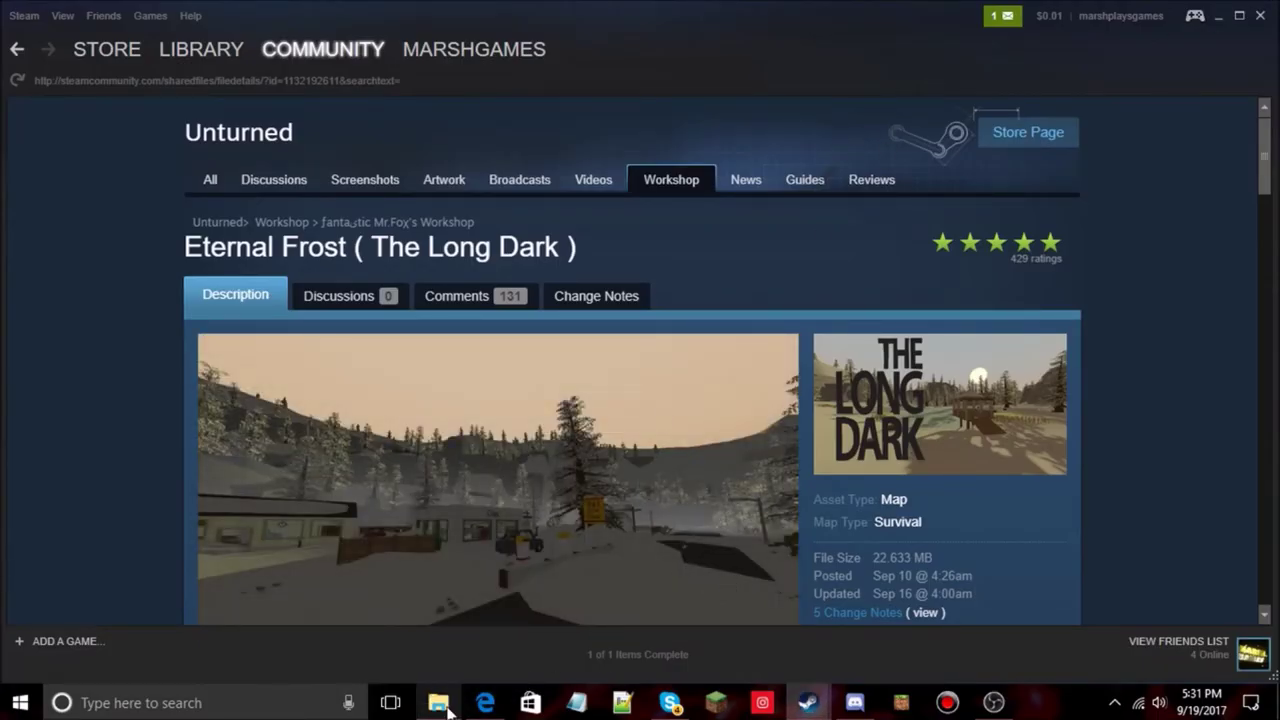
Return to the Unturned folder in File Explorer and launch the Unturned server
mouse_move(326, 50)
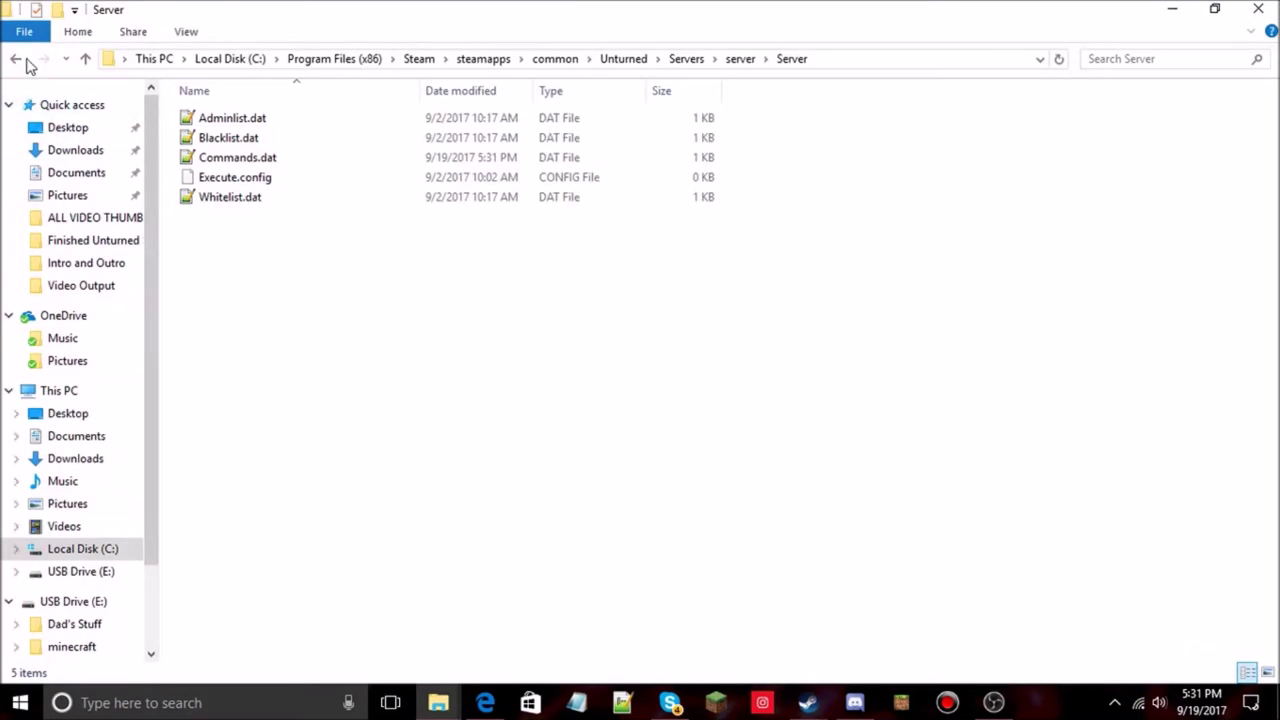
click(20, 59)
click(20, 59)
click(20, 59)
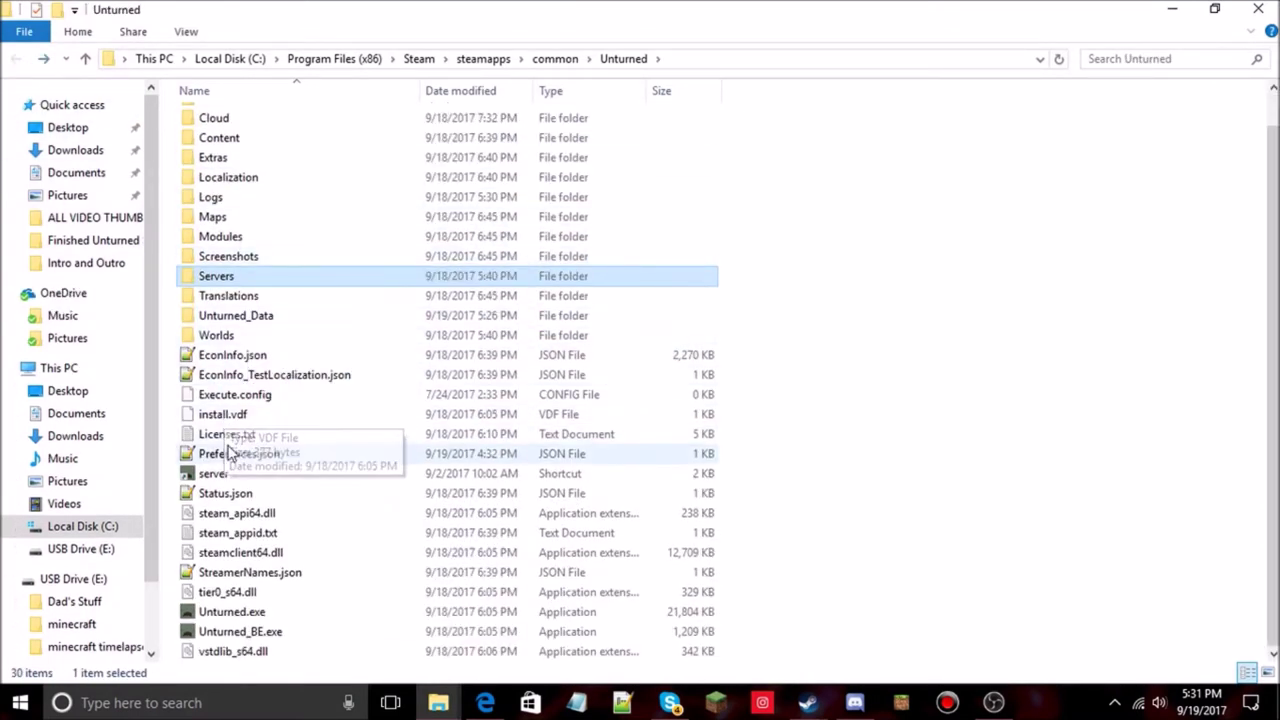
double_click(240, 476)
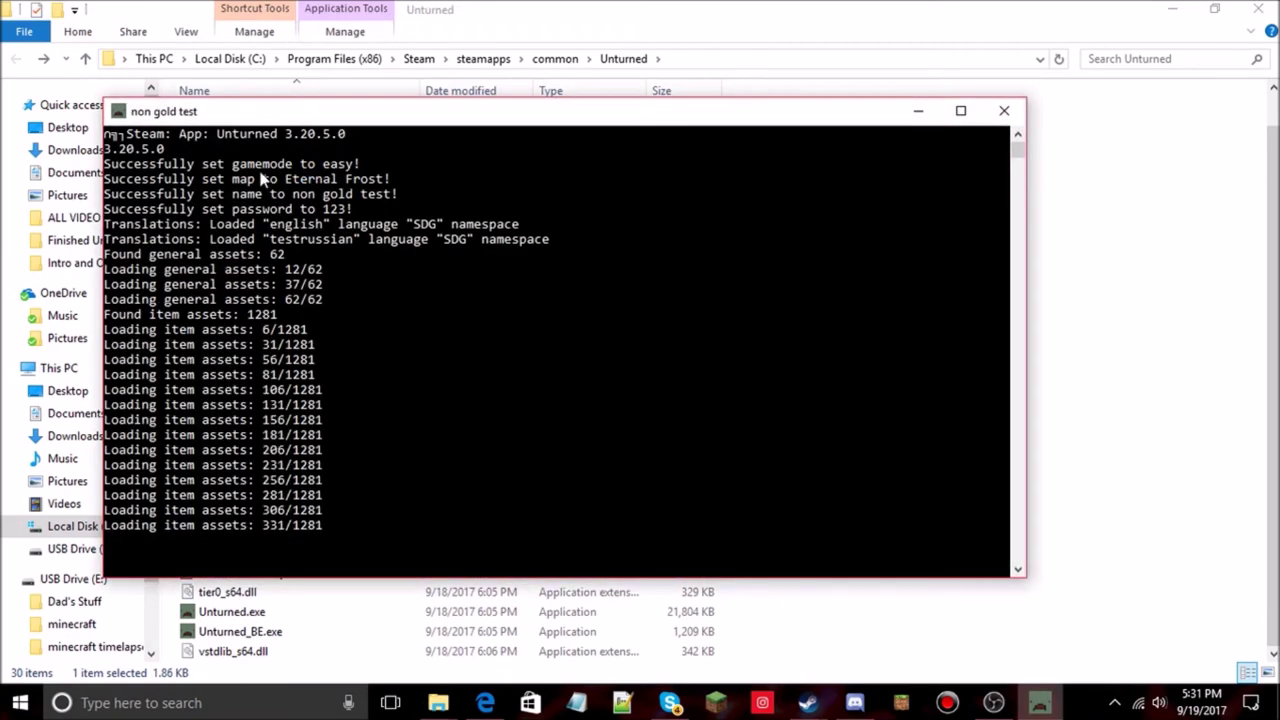
Confirm the console reports 'set map to Eternal Frost', then stop the server with shutdown
click(611, 389)
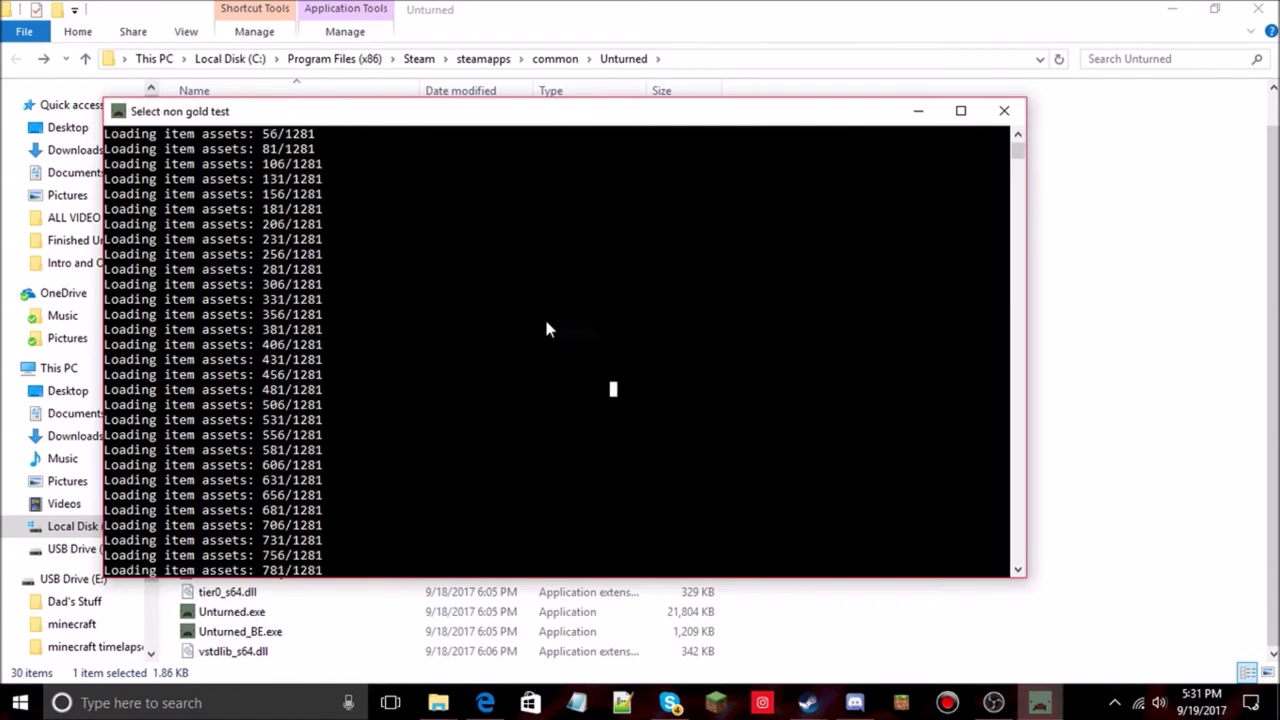
scroll(531, 315, up, 5)
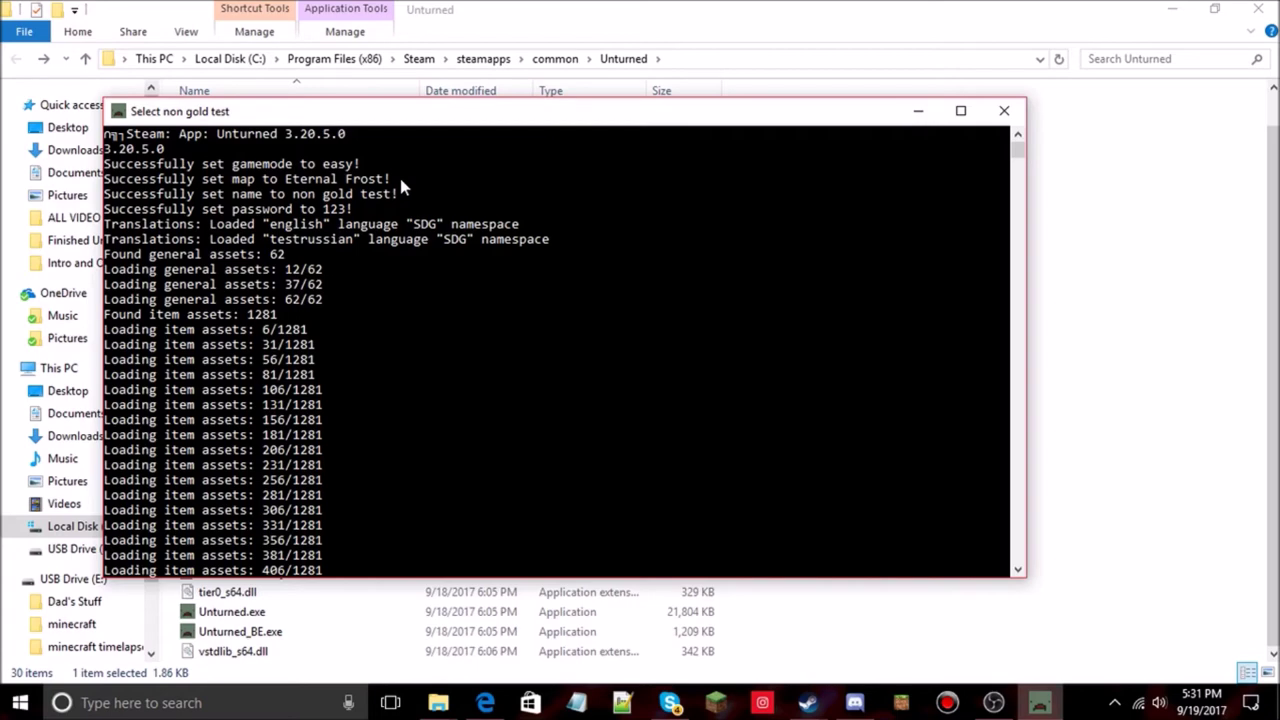
text(shutd)
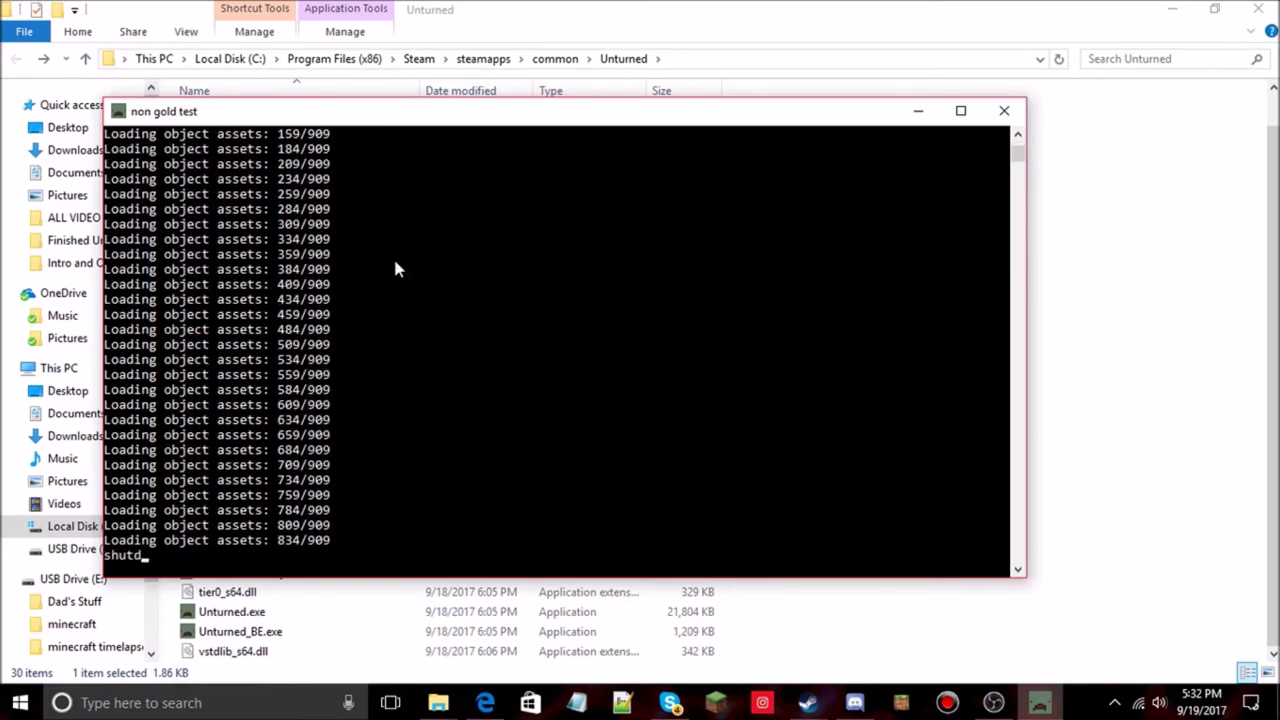
text(own)
key(Return)
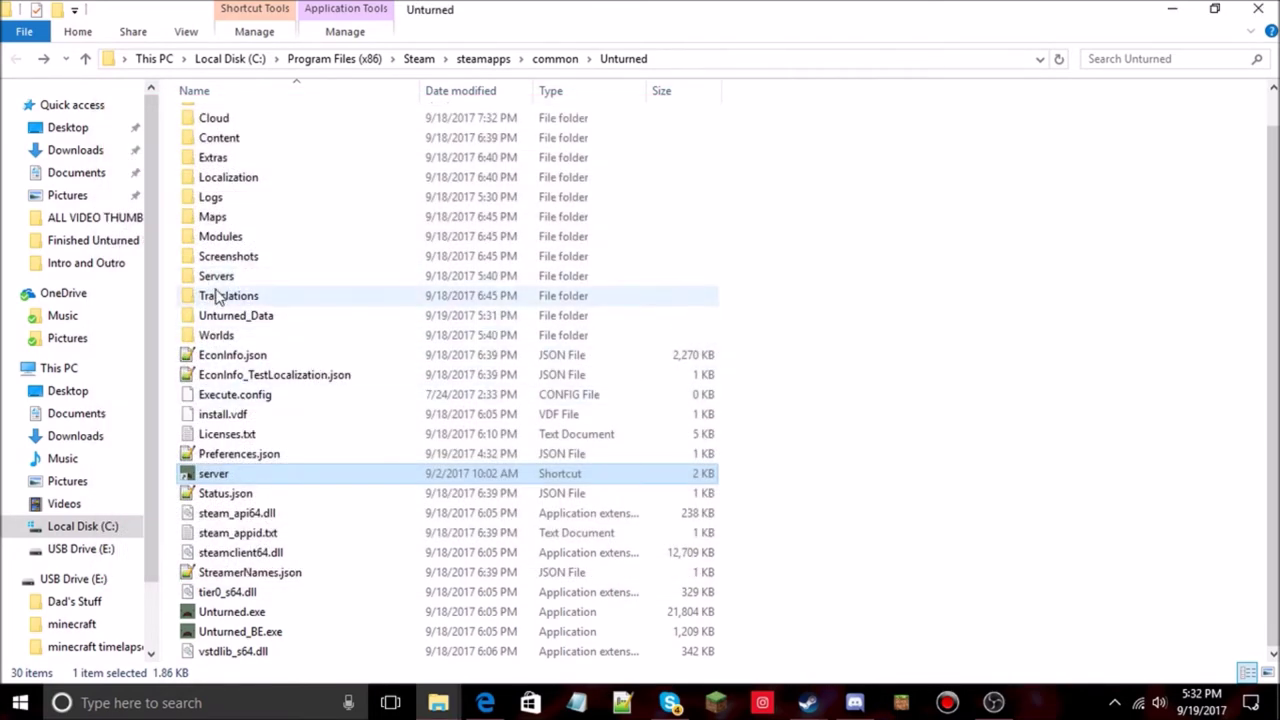
scroll(215, 290, up, 1)
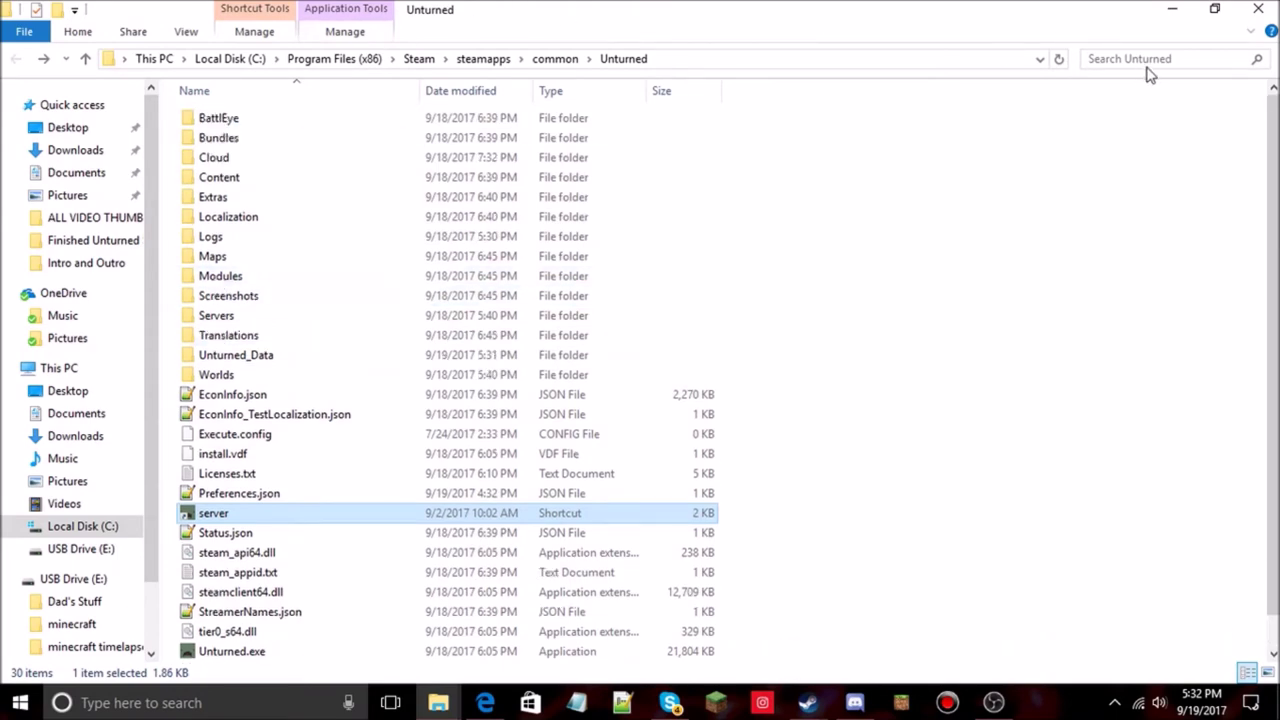
Minimize Explorer, close Unturned's Properties window and open the Unturned Workshop
click(1172, 9)
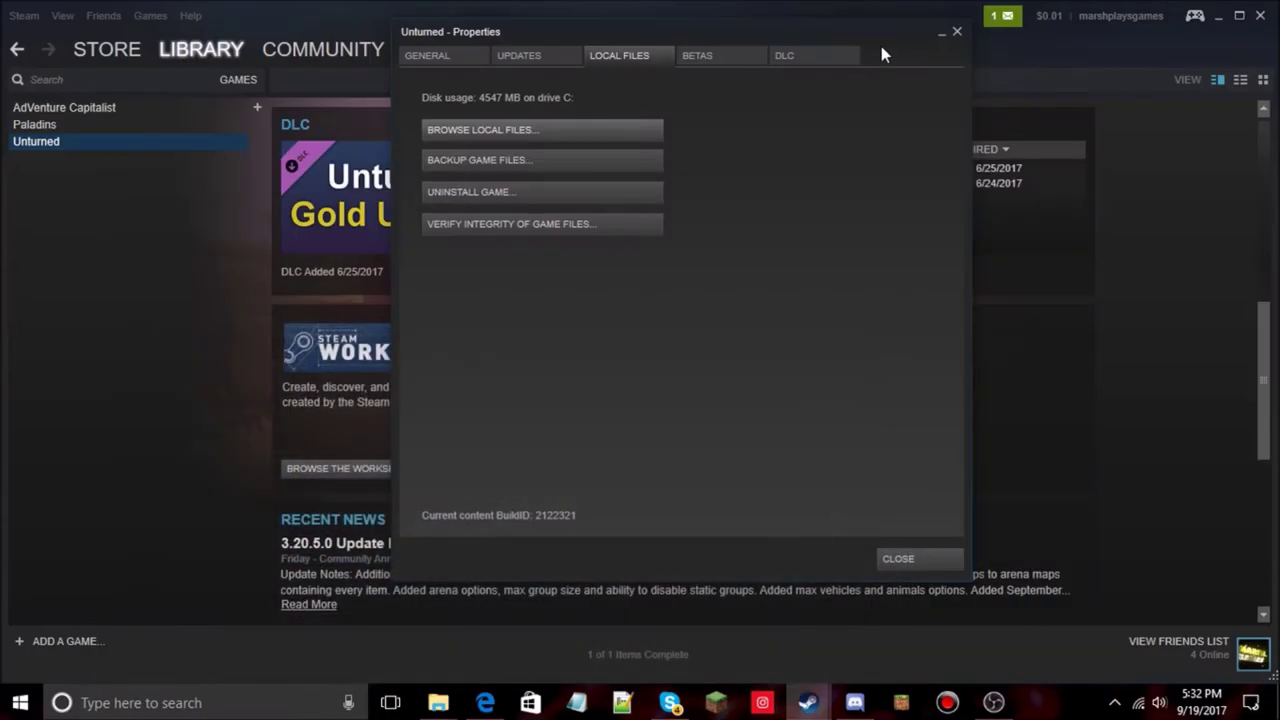
click(956, 31)
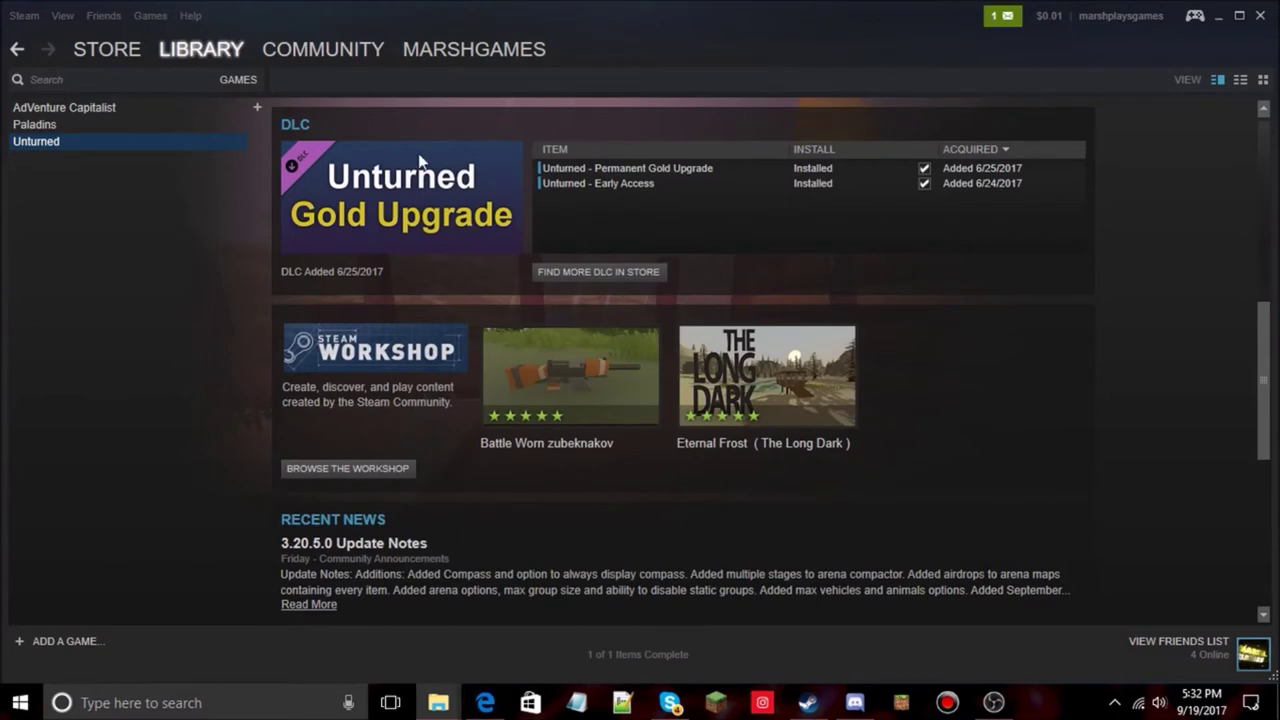
click(370, 468)
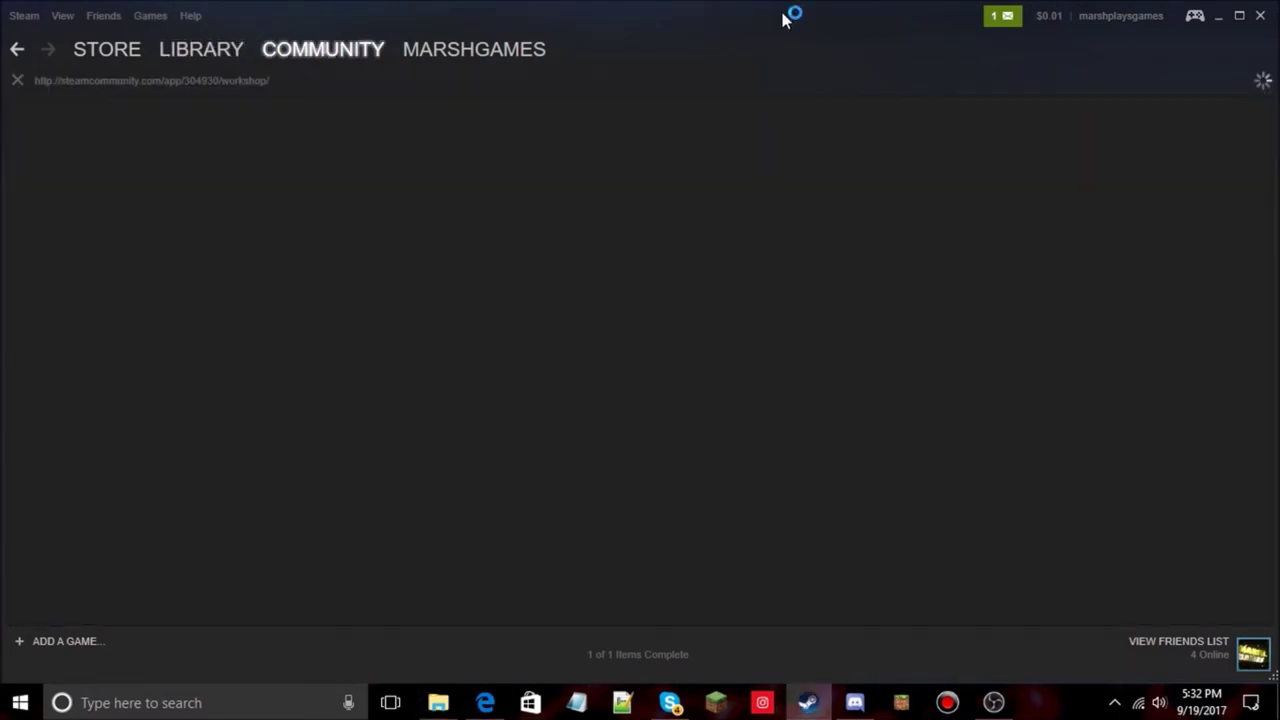
scroll(686, 266, down, 6)
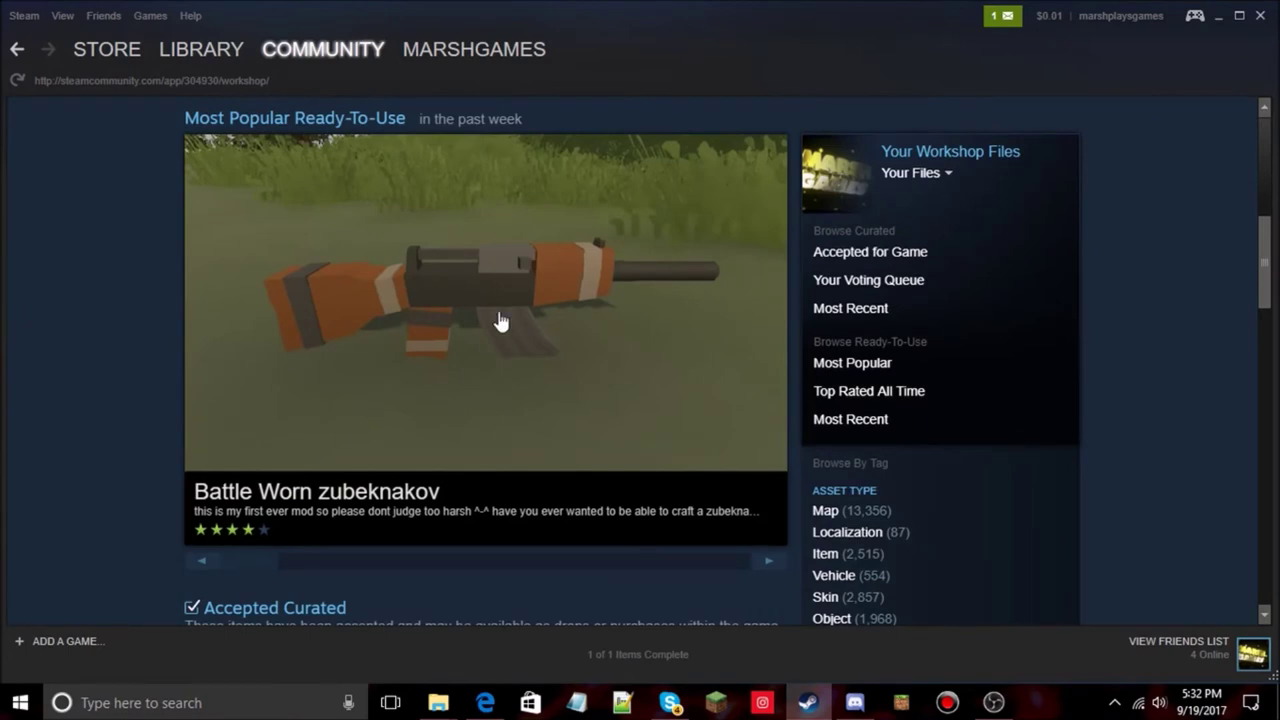
scroll(500, 320, down, 4)
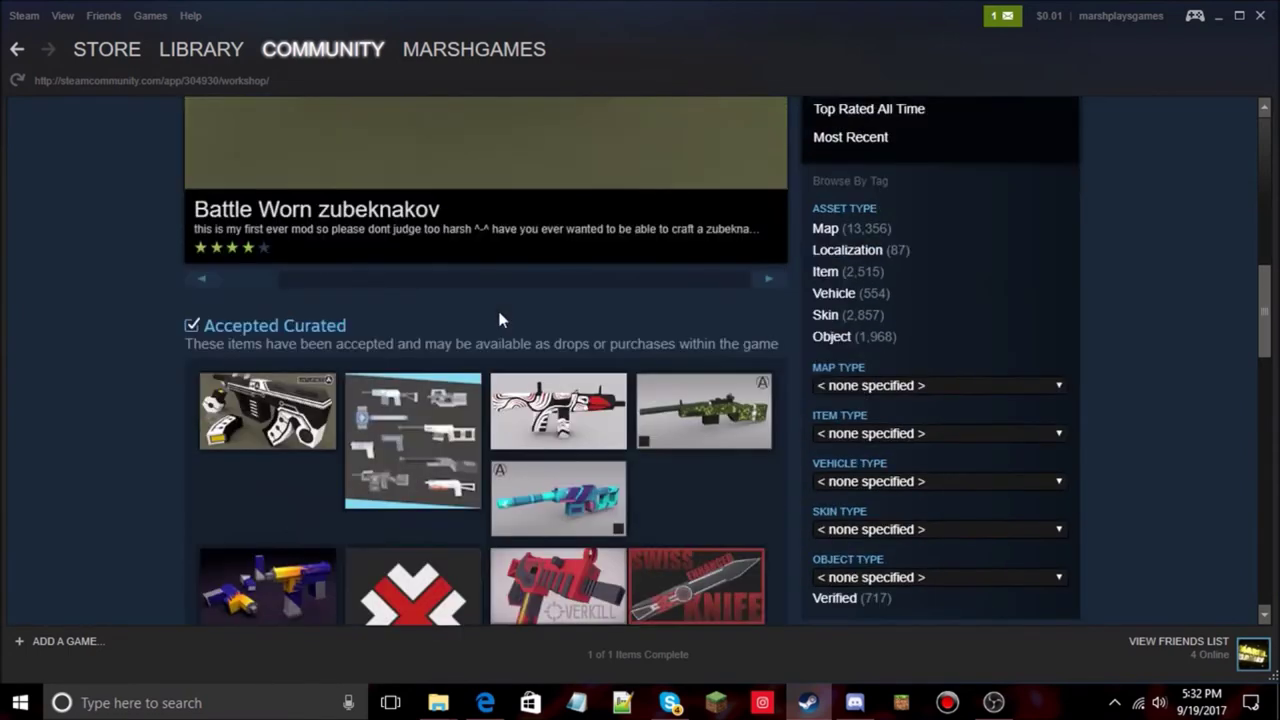
scroll(298, 352, up, 8)
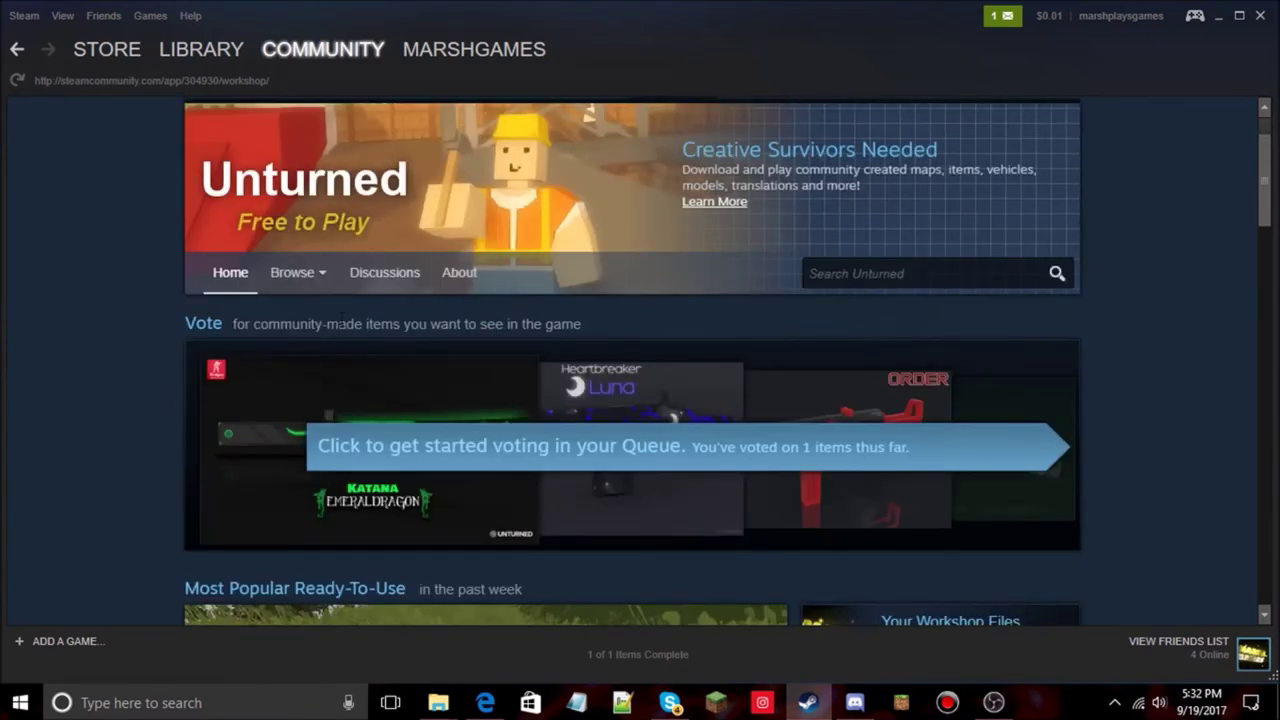
List the Ready-To-Use workshop items sorted by Most Popular (One Year)
click(318, 276)
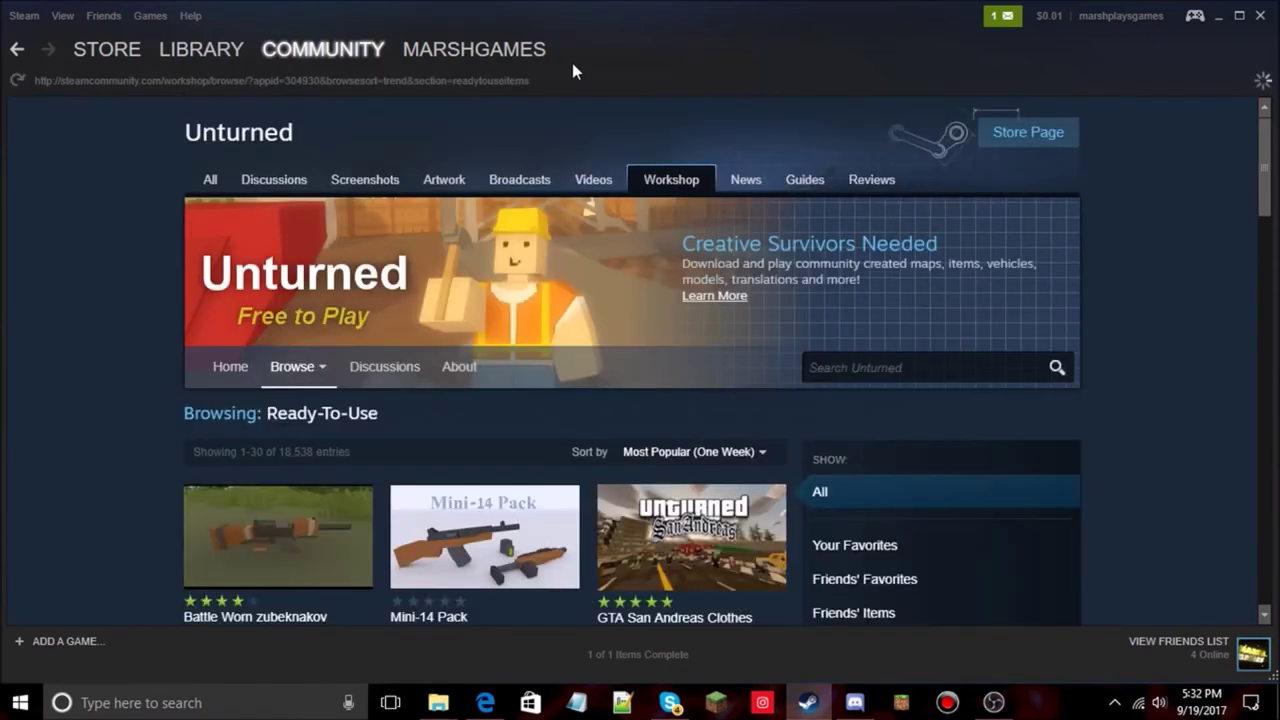
scroll(566, 180, down, 2)
click(698, 264)
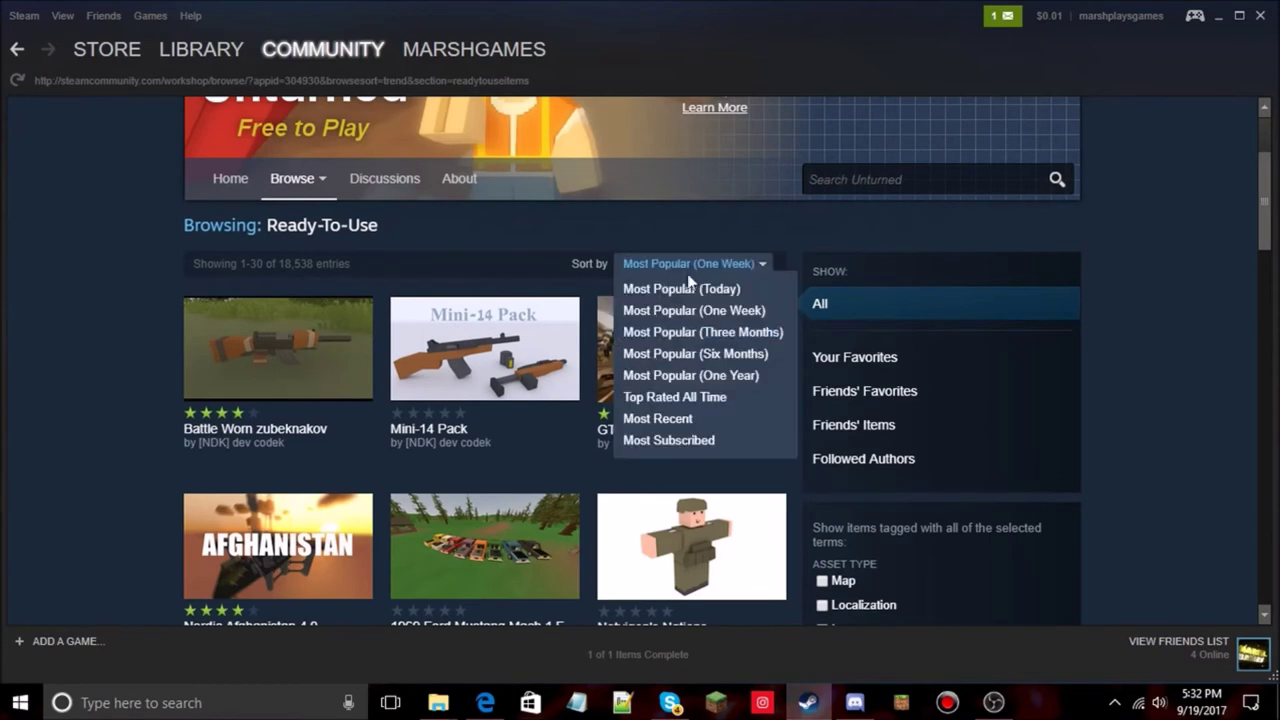
click(687, 378)
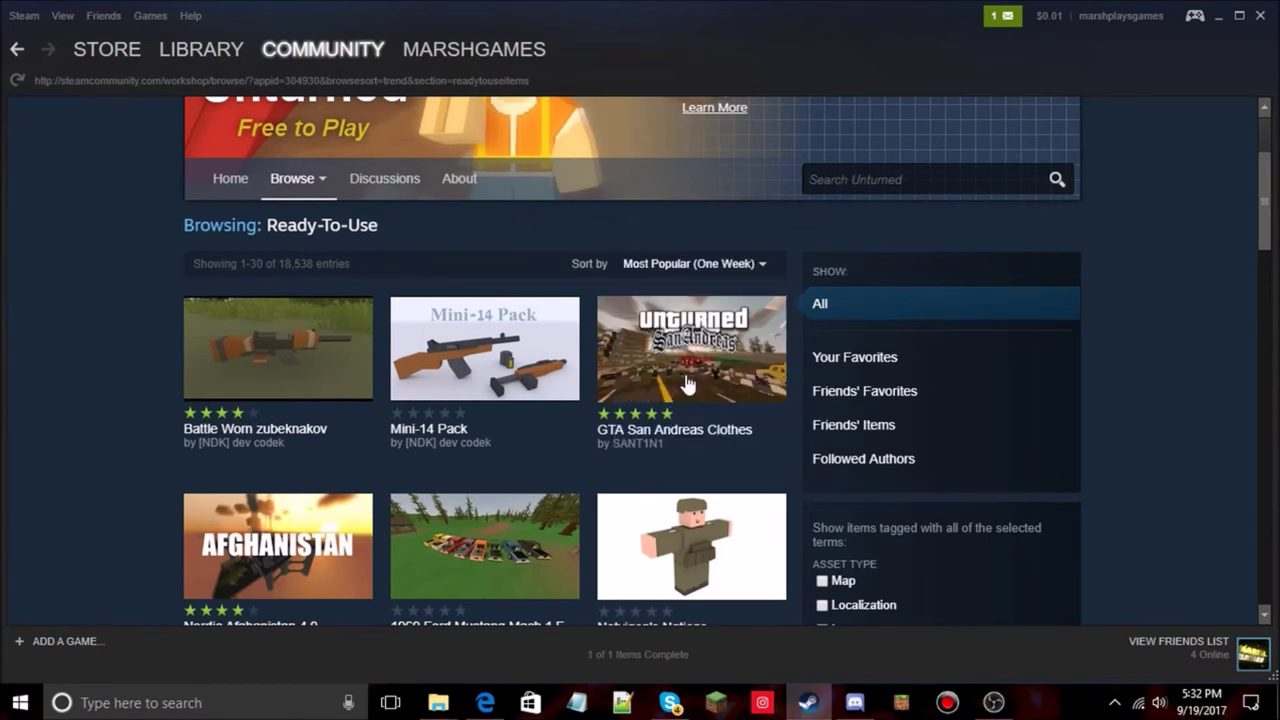
scroll(318, 397, down, 5)
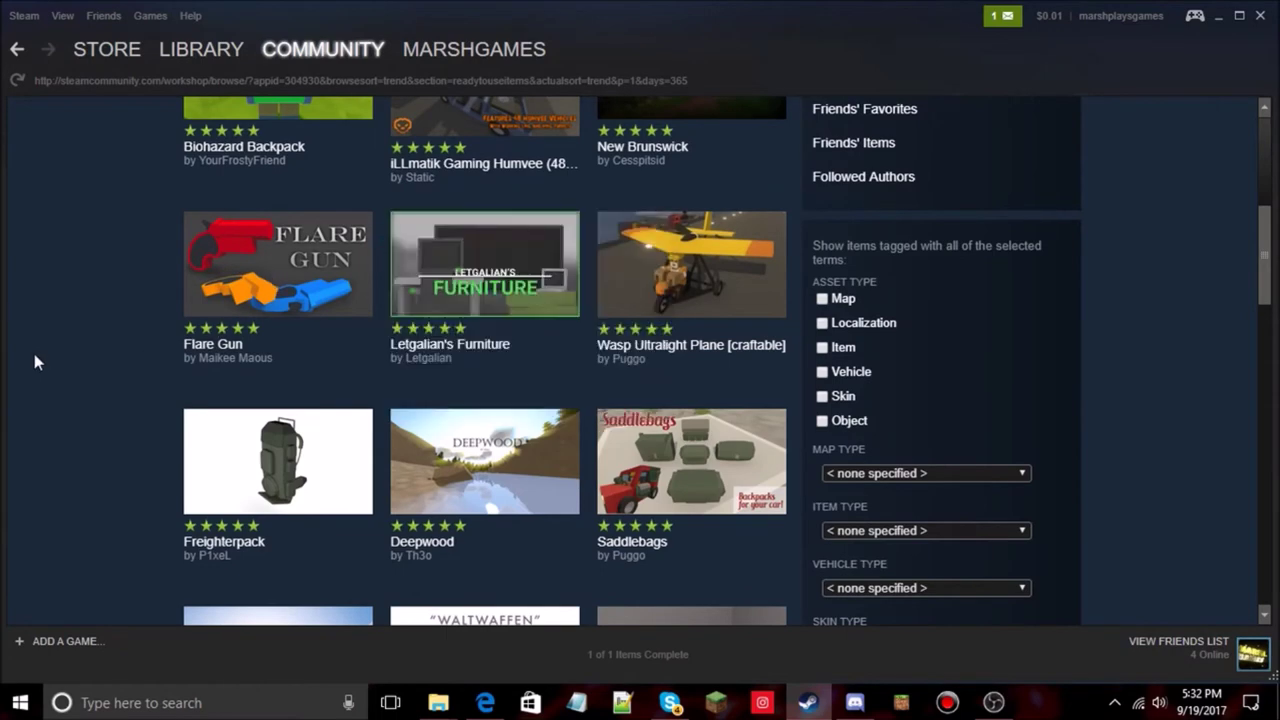
scroll(150, 318, up, 2)
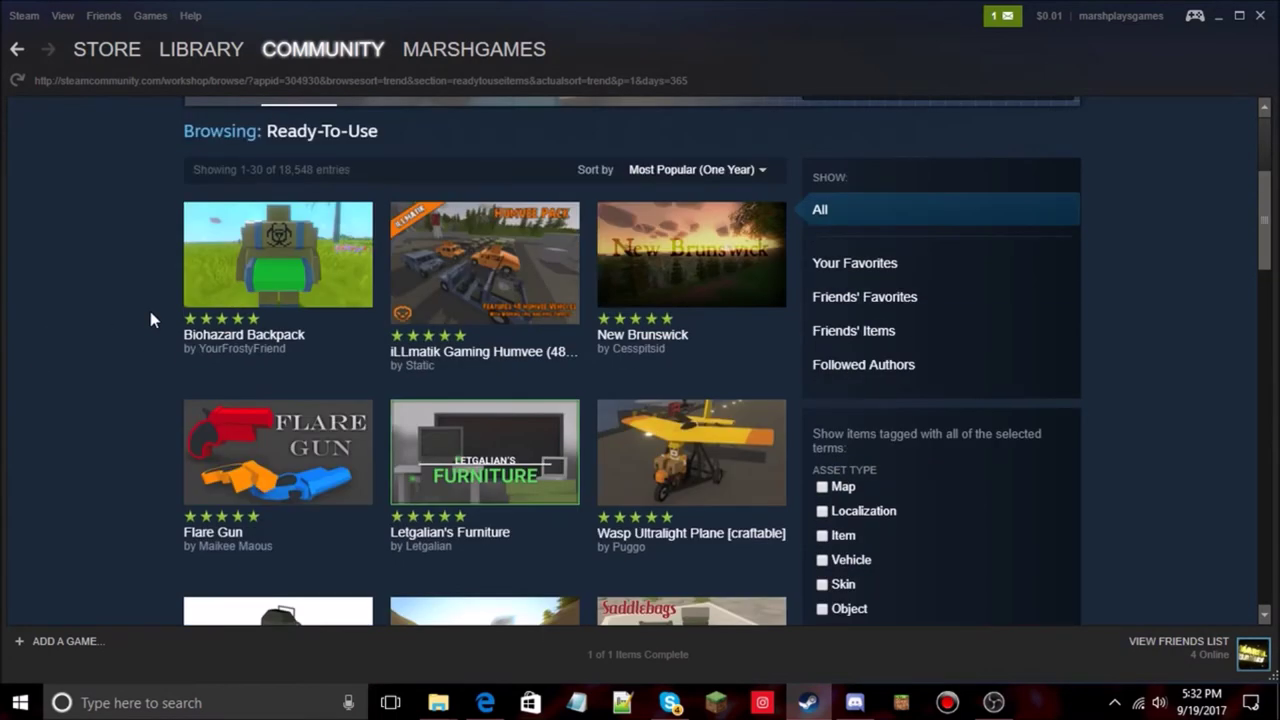
Subscribe to the Flare Gun workshop item and return to the item list
click(290, 235)
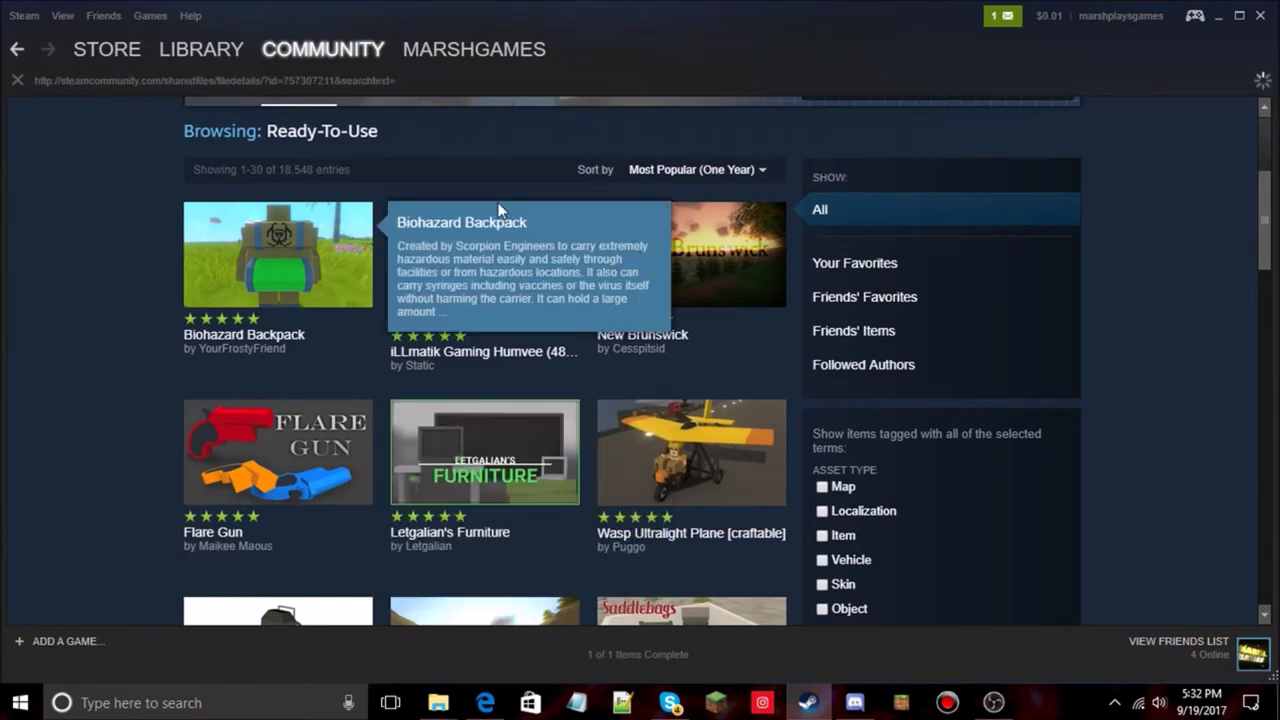
scroll(495, 278, down, 4)
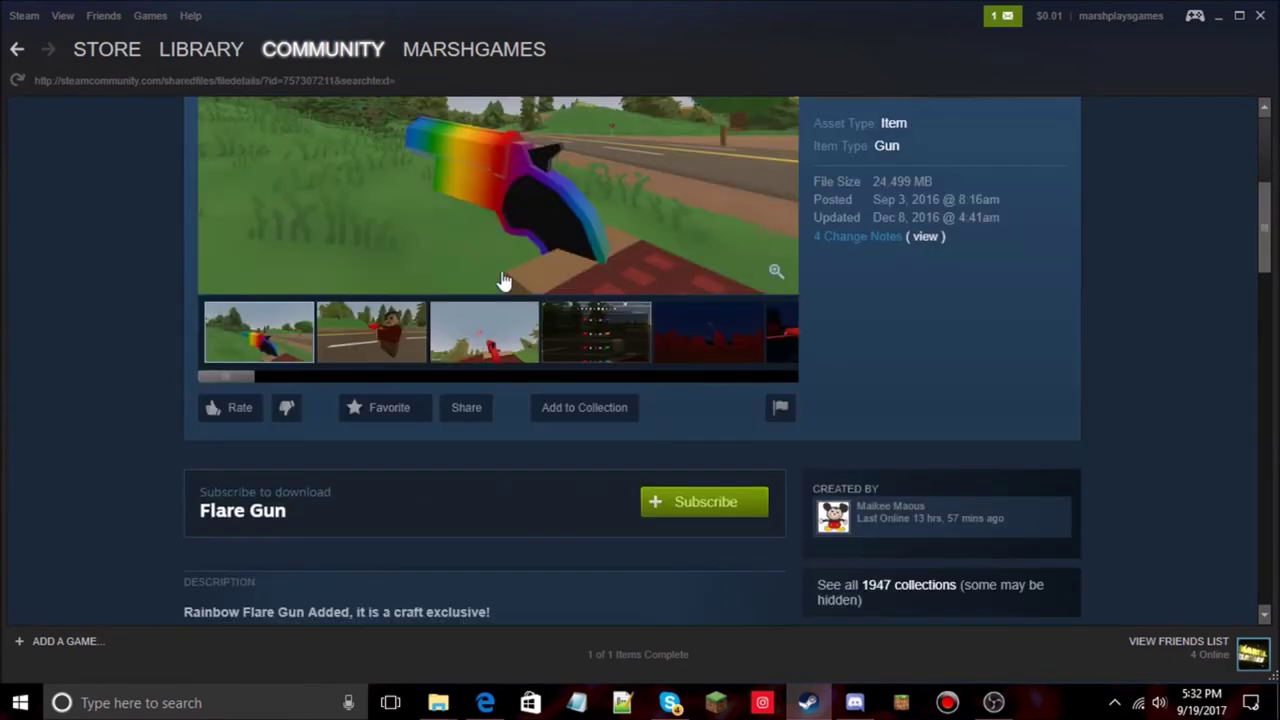
click(690, 500)
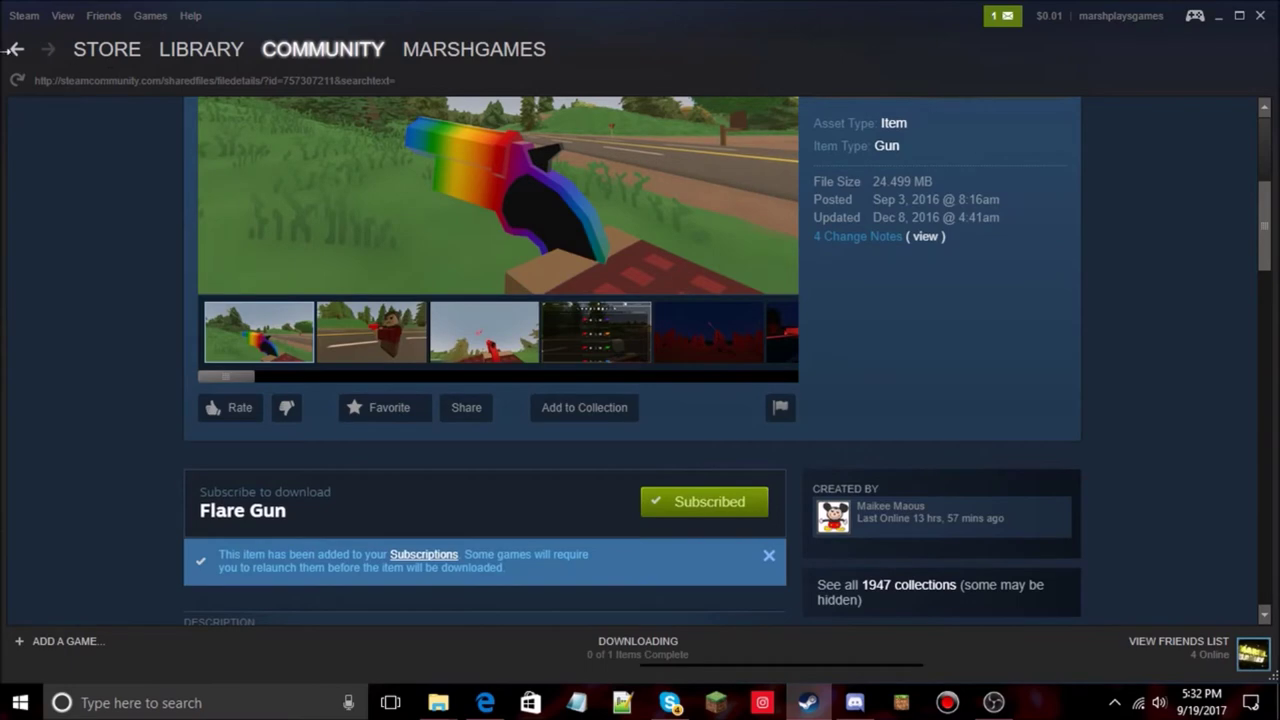
click(14, 49)
Subscribe to the Freighterpack item, then return to the Unturned library page
mouse_move(329, 346)
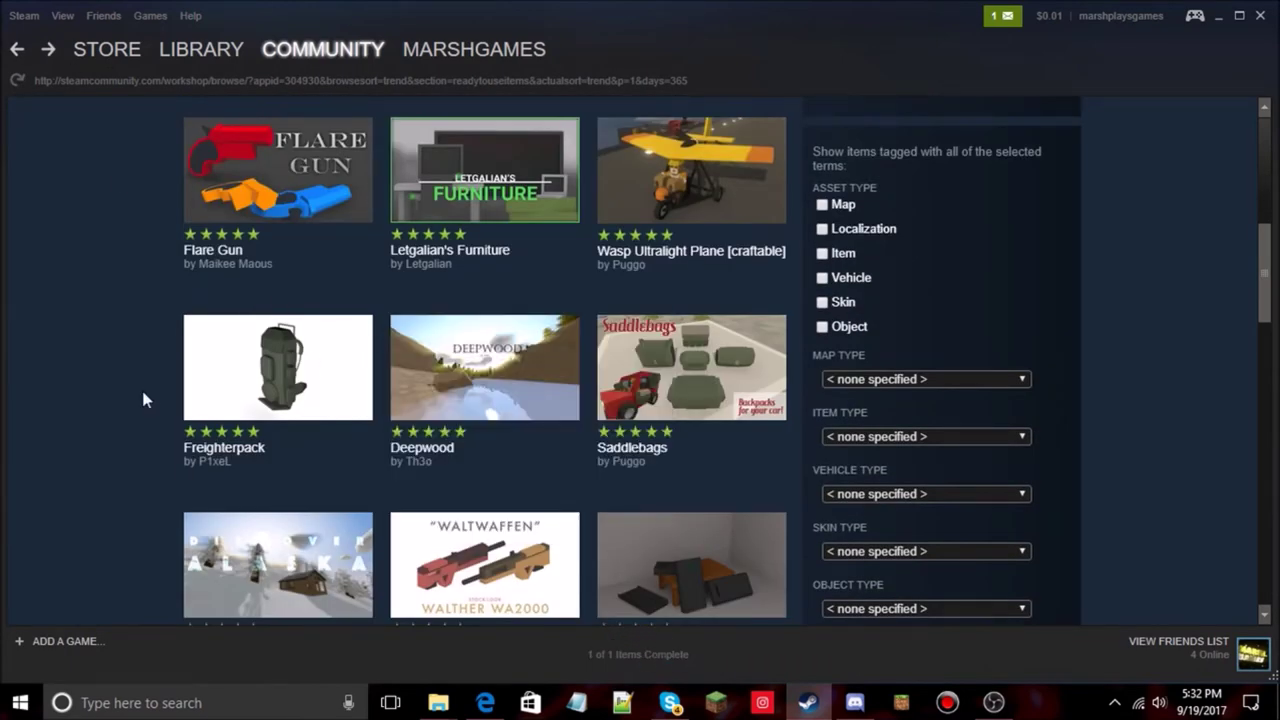
click(262, 385)
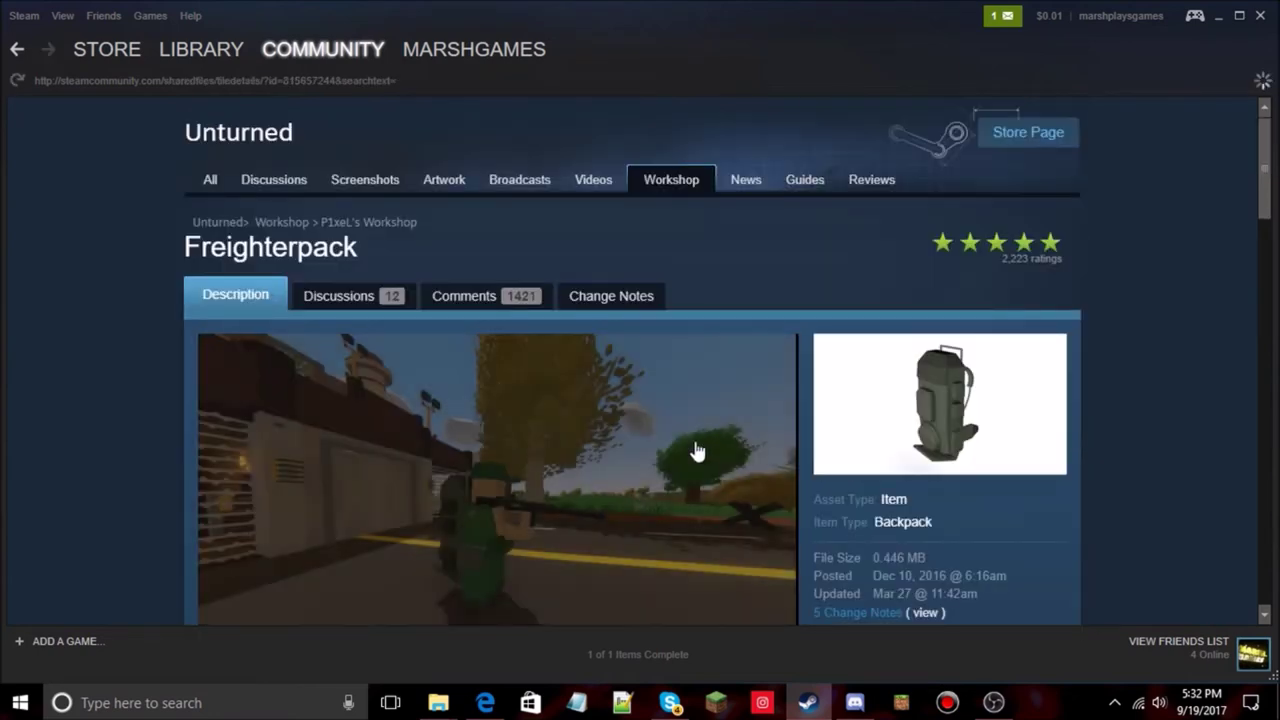
scroll(665, 443, down, 3)
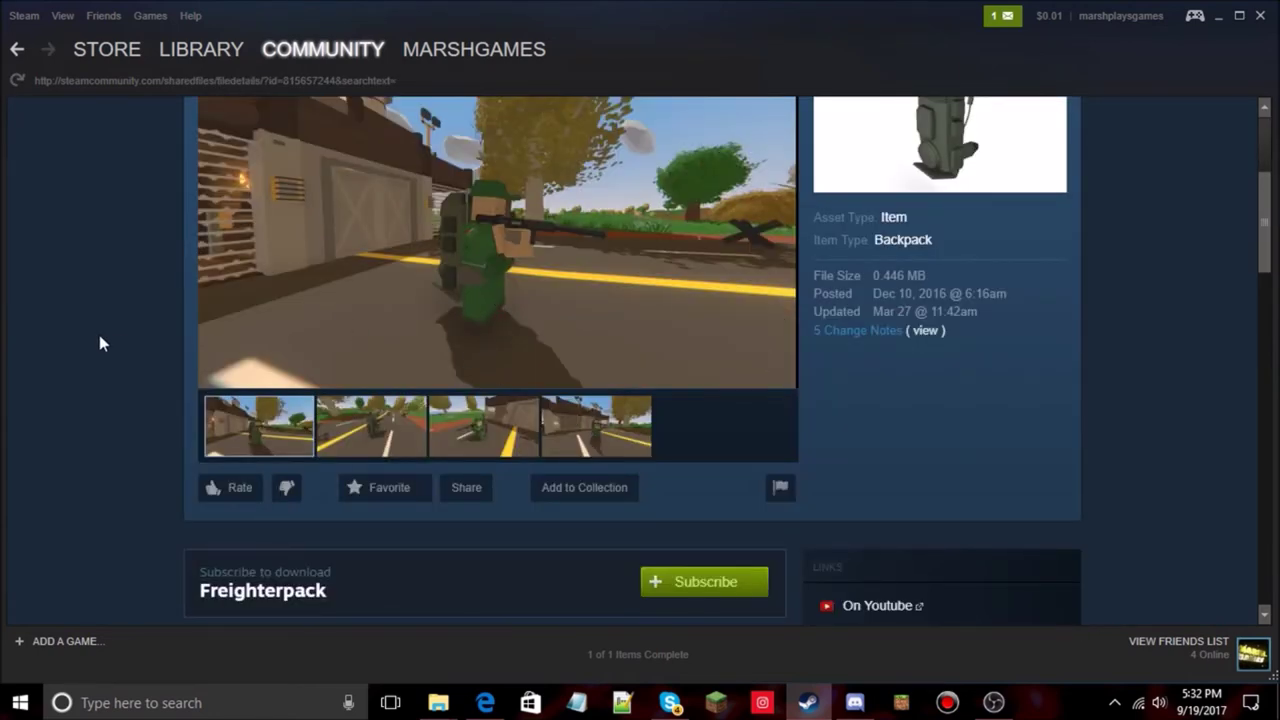
click(722, 583)
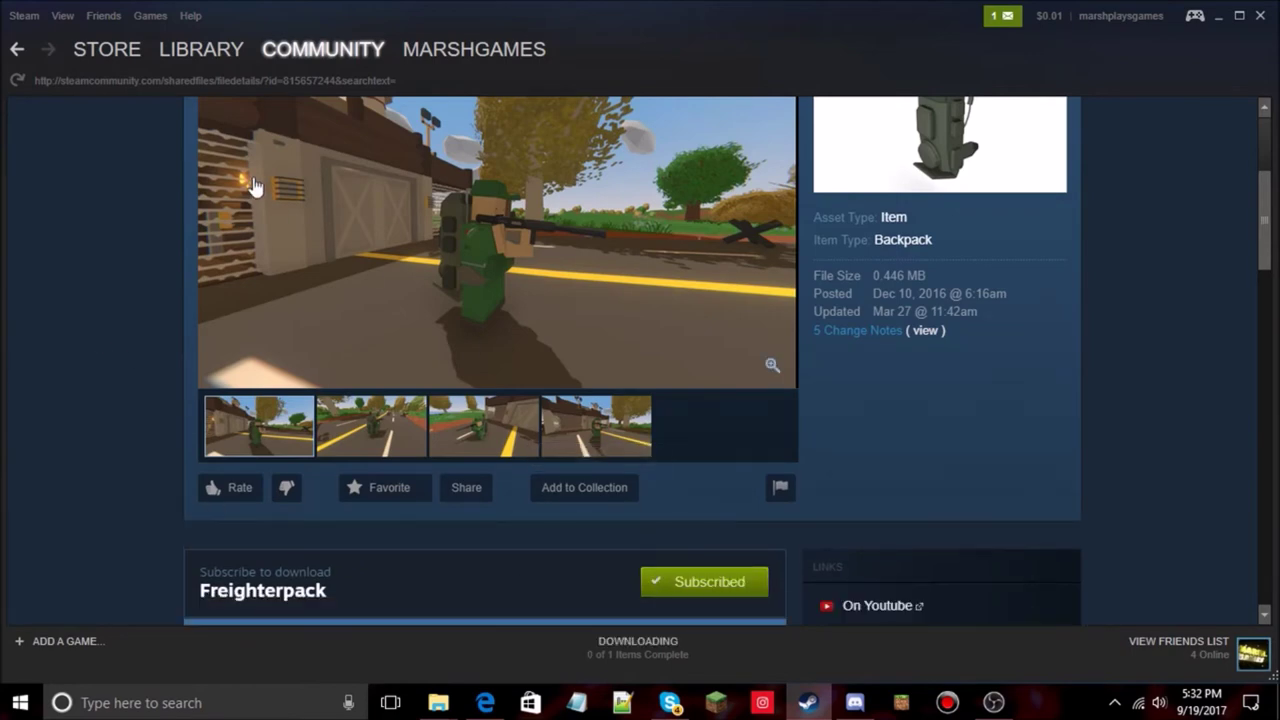
click(213, 55)
scroll(337, 238, up, 10)
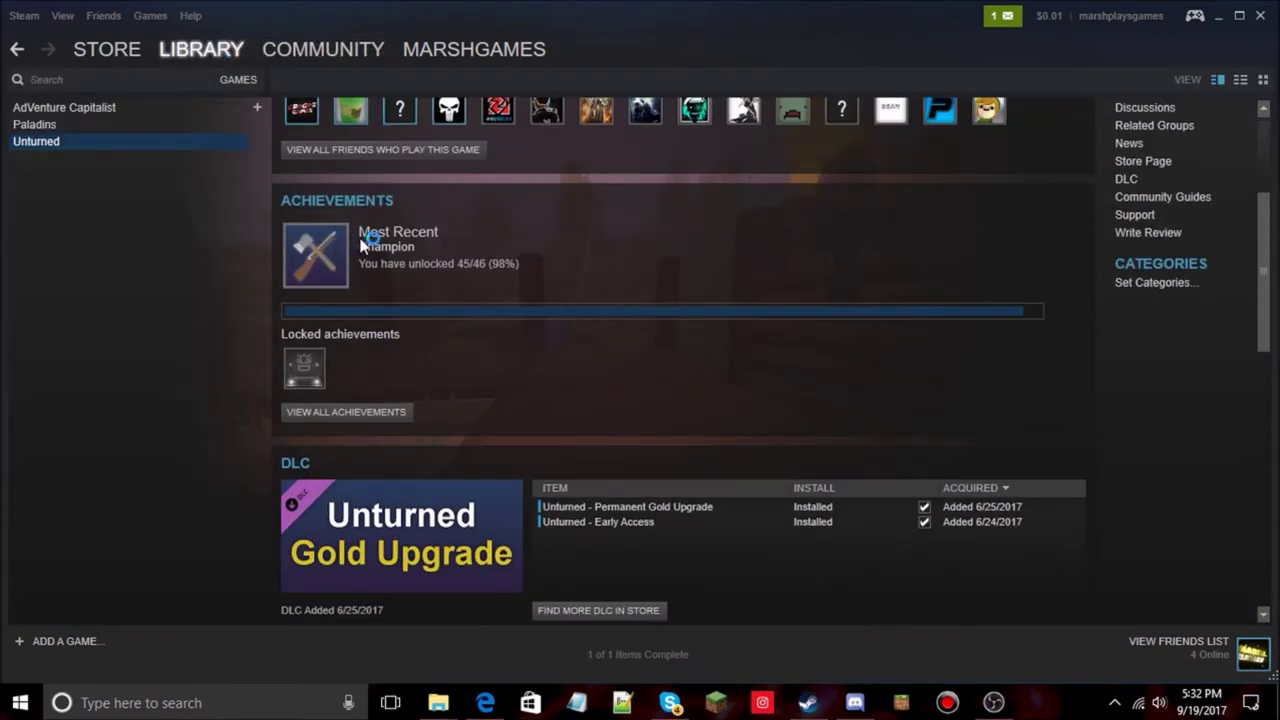
scroll(387, 240, down, 5)
scroll(410, 250, up, 5)
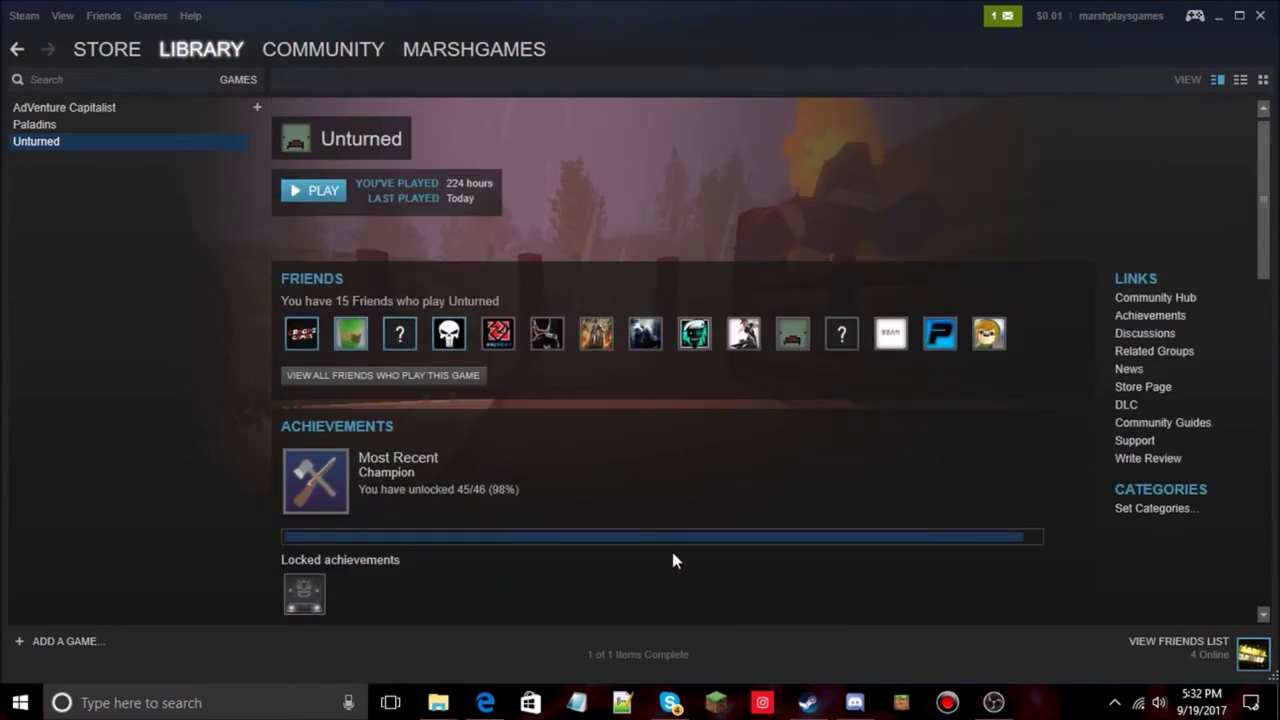